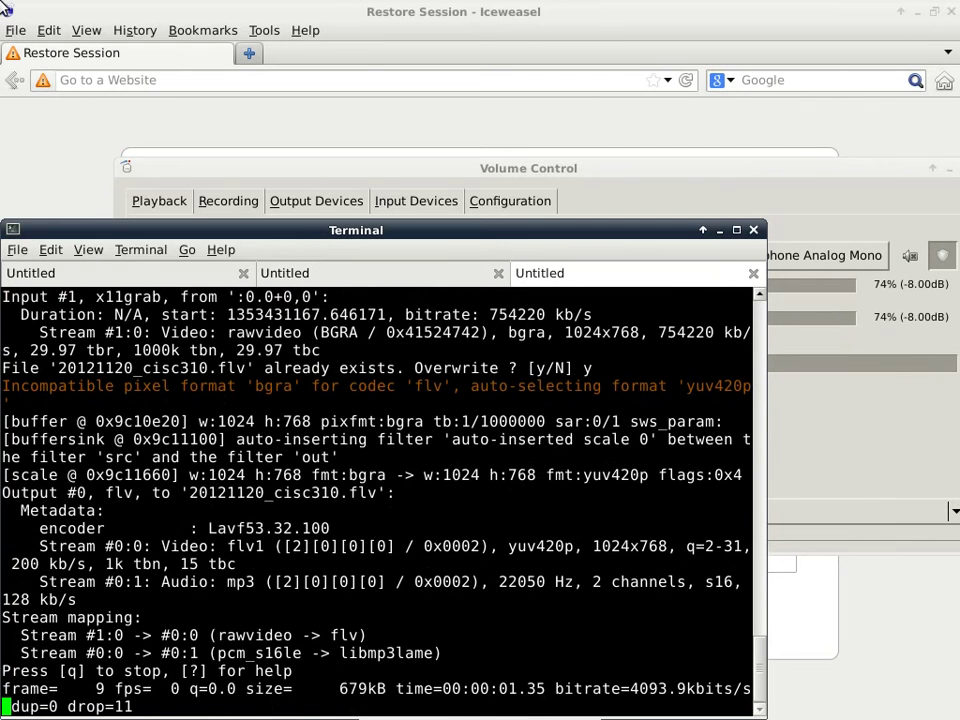
Show PulseAudio's Recording streams, with the ffmpeg capture on the GoMic input at 74%.
click(484, 189)
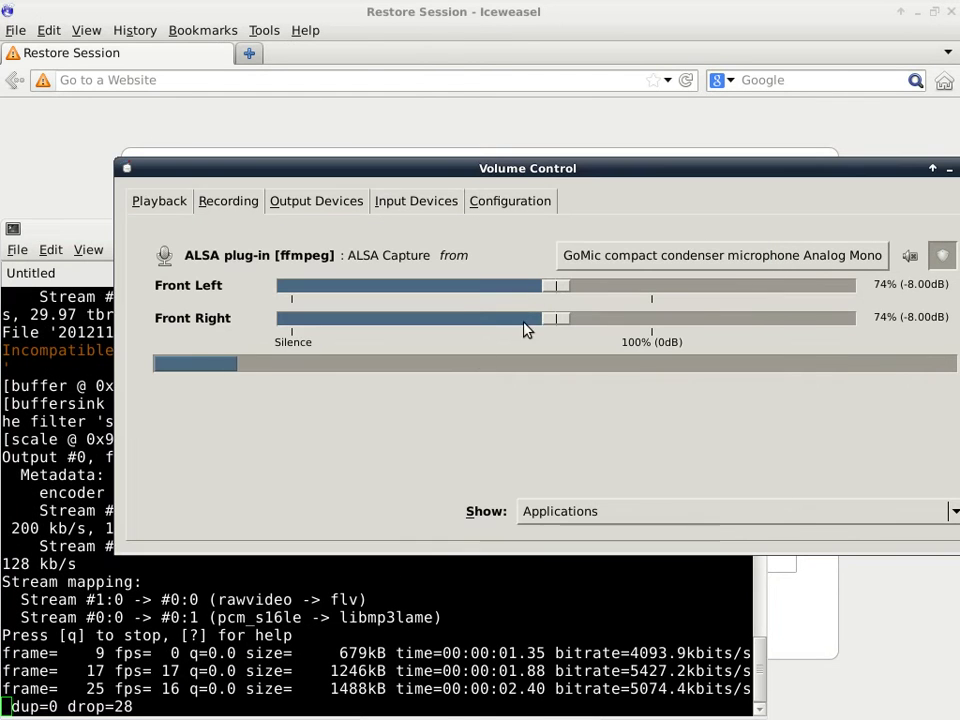
click(224, 205)
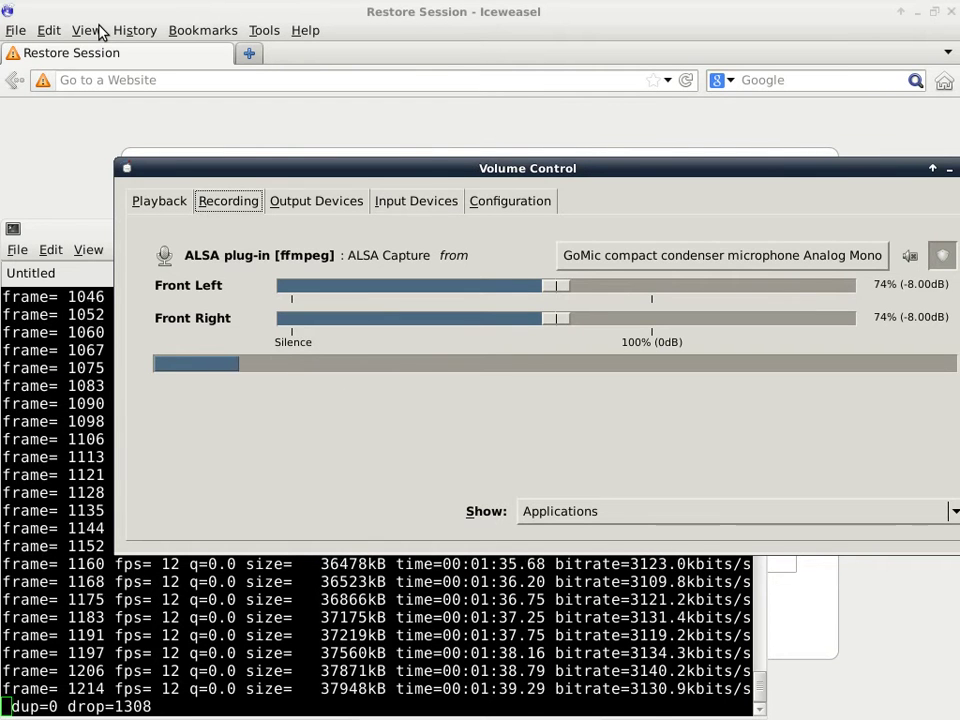
Launch OpenShot from Multimedia, dismiss the missing frei0r effects warning, and move the window top-left.
click(42, 13)
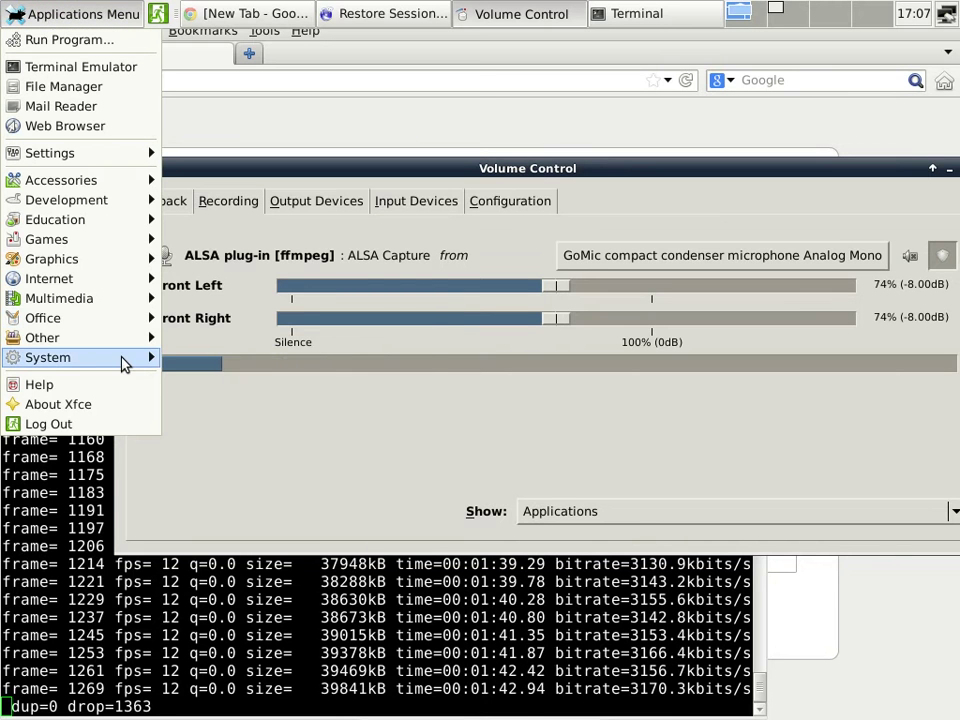
mouse_move(150, 298)
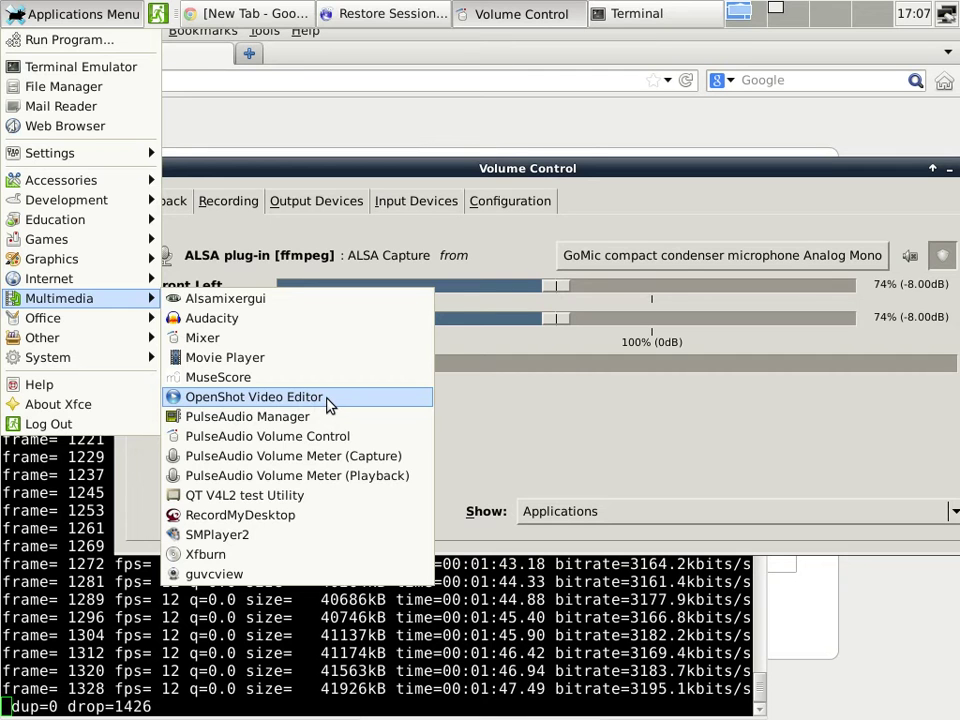
click(332, 402)
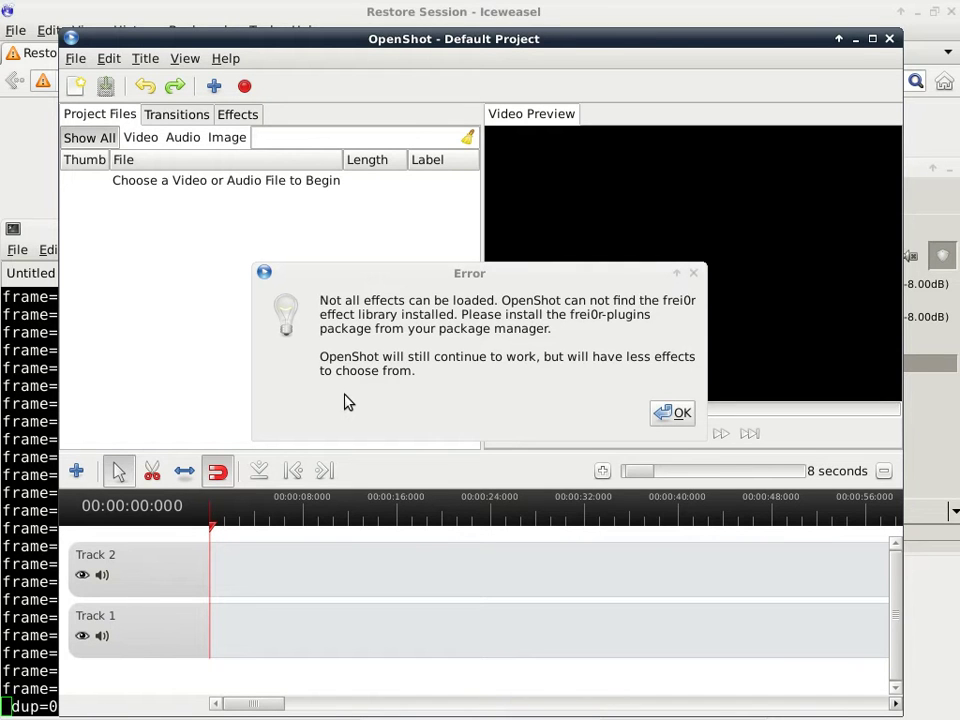
key(Return)
drag(395, 41, 332, 26)
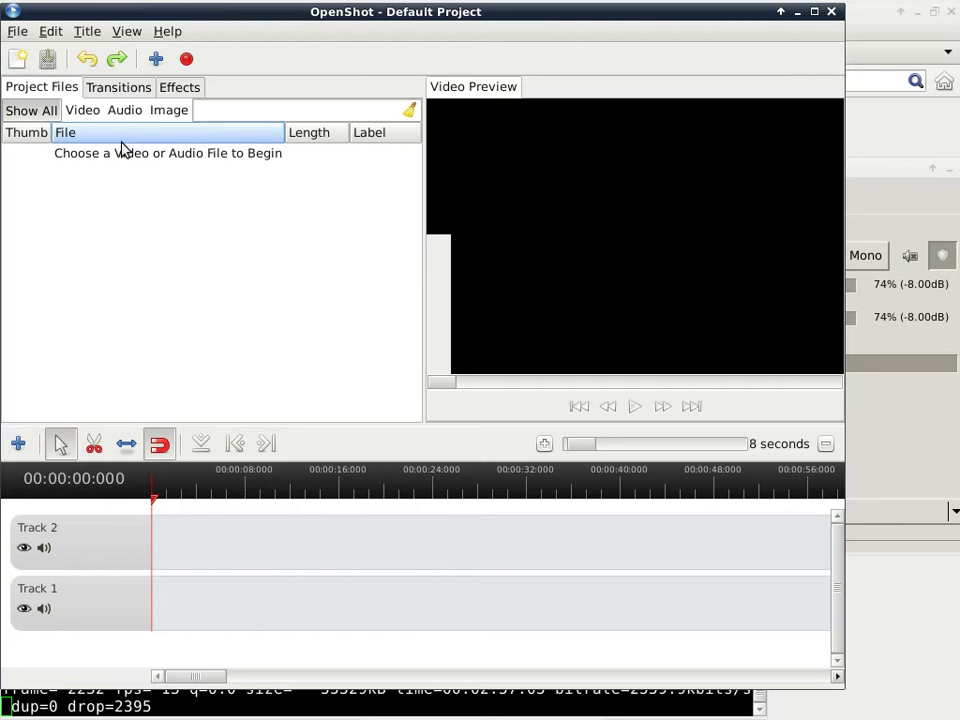
Search Google for 'computers' in the Chrome window.
mouse_move(47, 8)
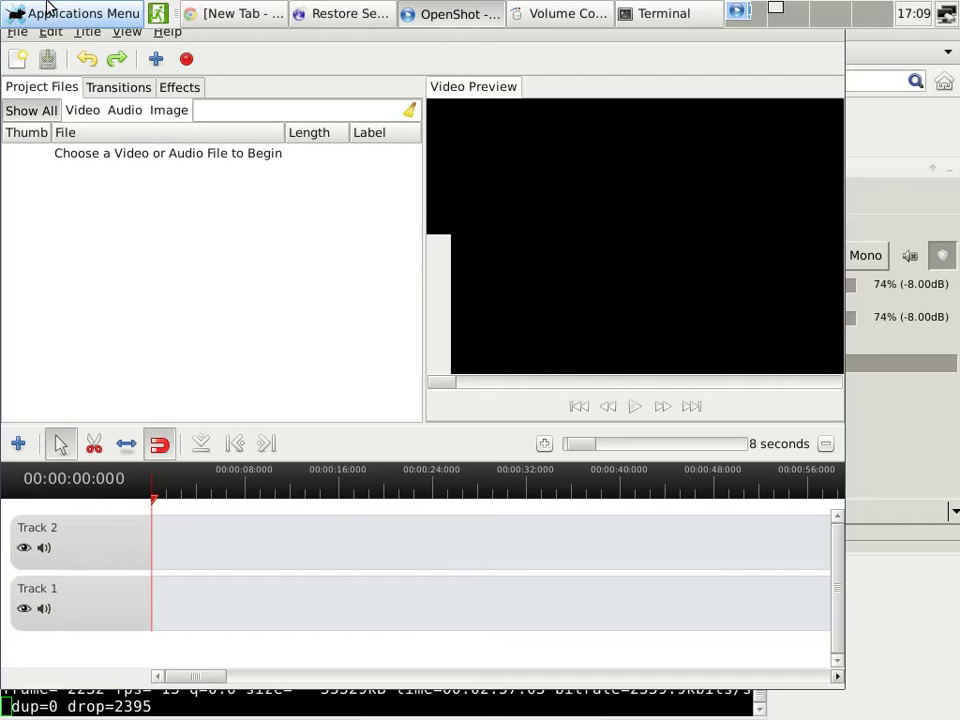
click(255, 12)
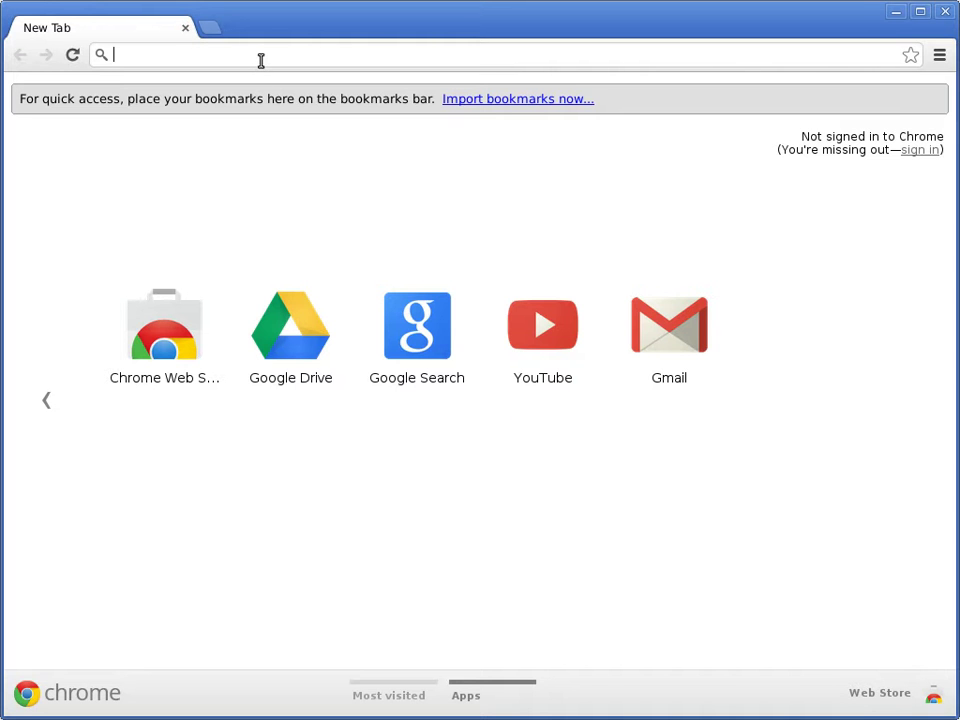
text(computers)
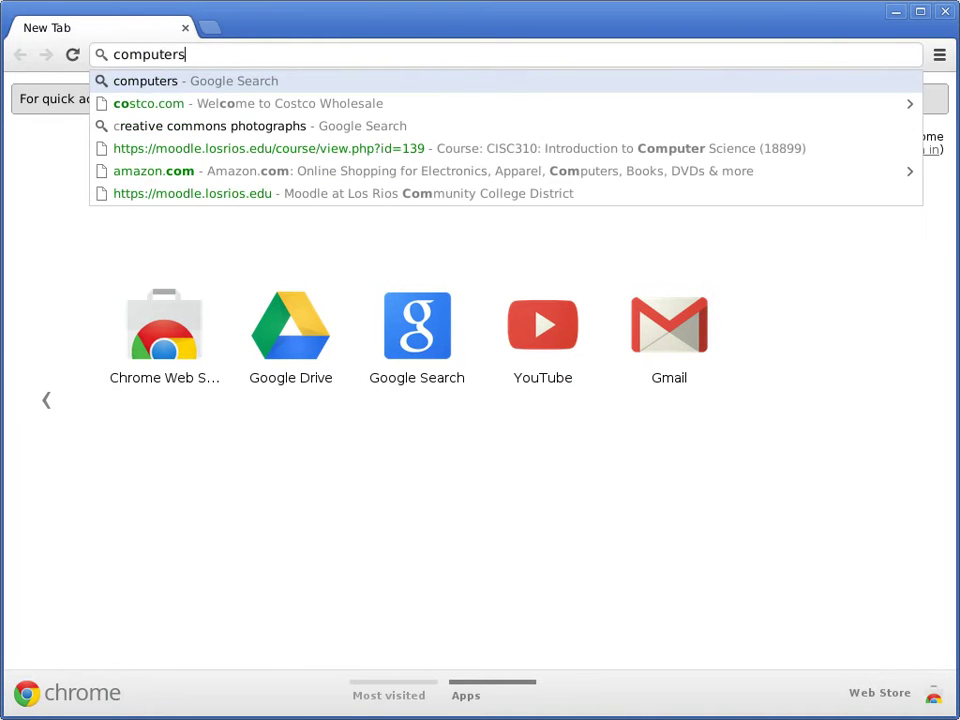
key(Return)
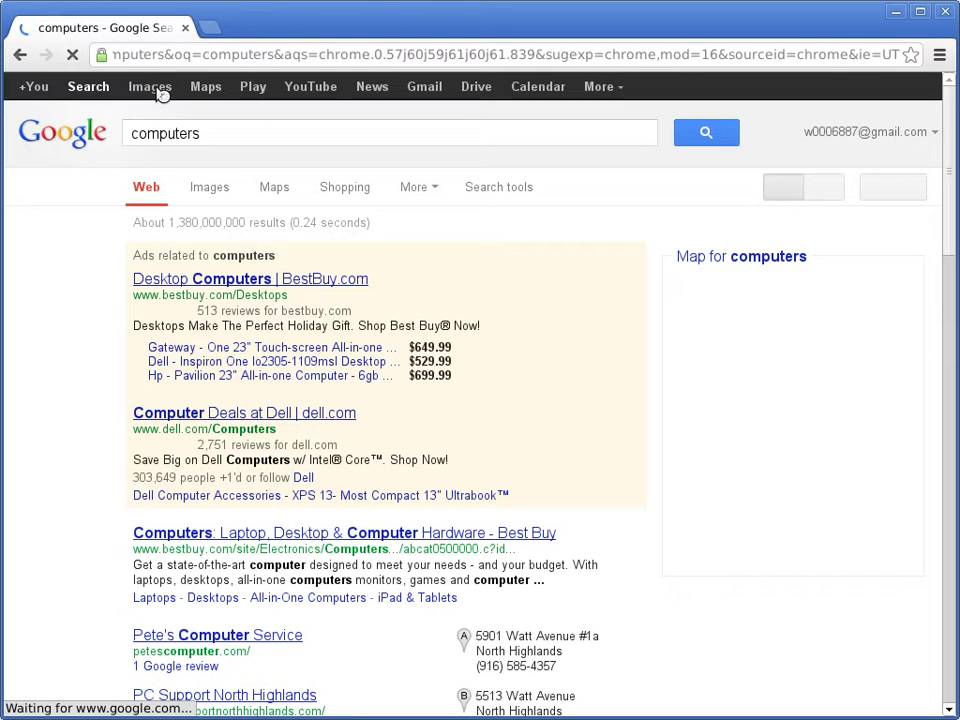
Return to the computers image results and bring up options for the black tower computer picture.
click(209, 28)
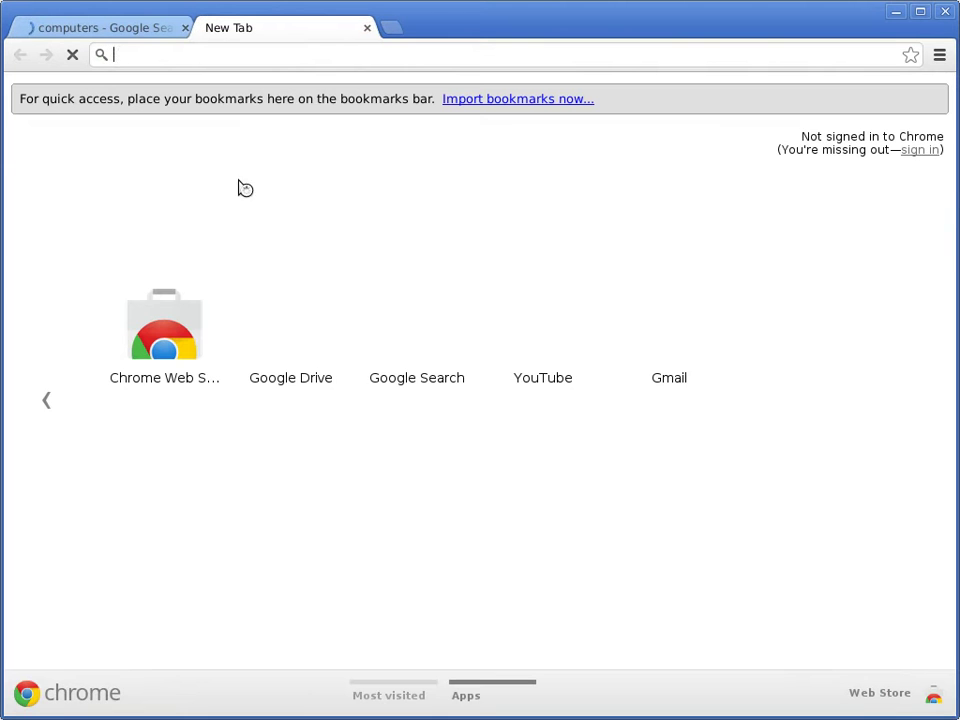
click(85, 31)
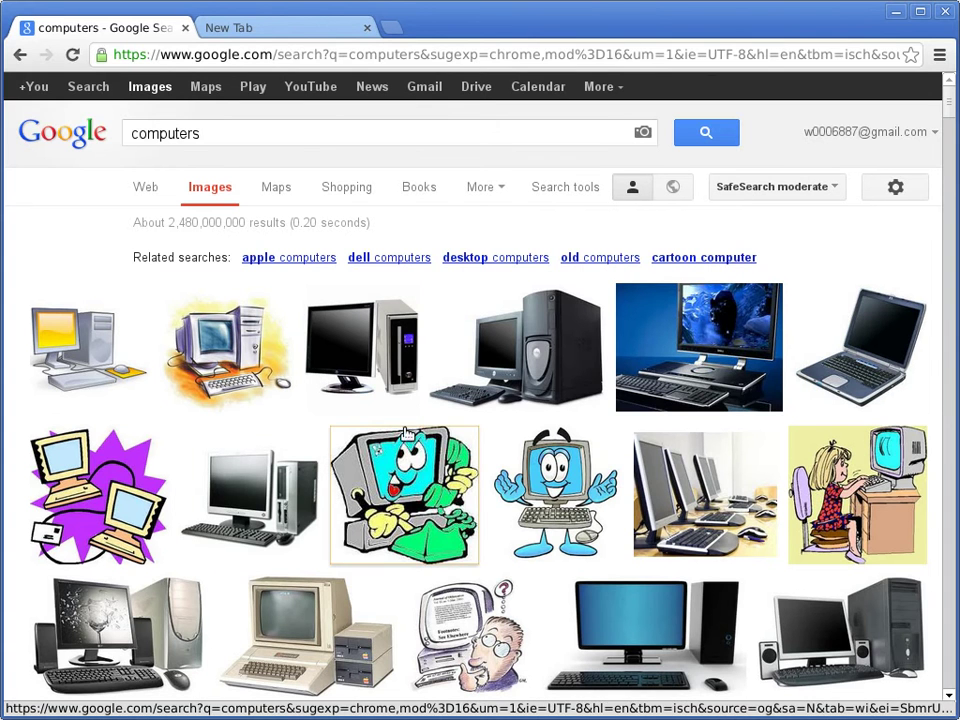
mouse_move(385, 352)
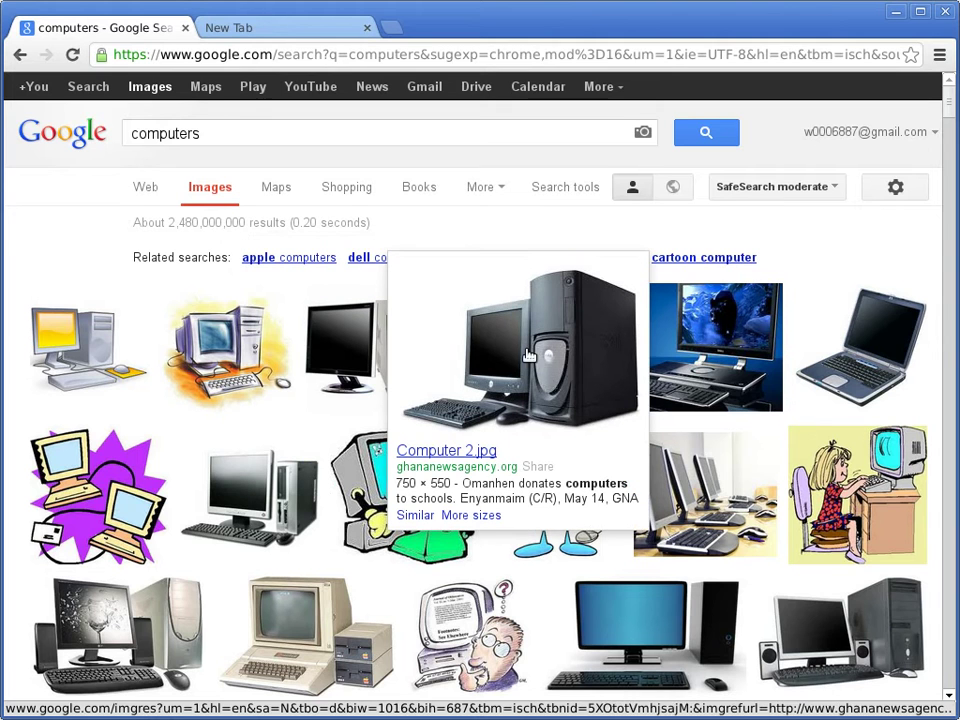
right_click(528, 353)
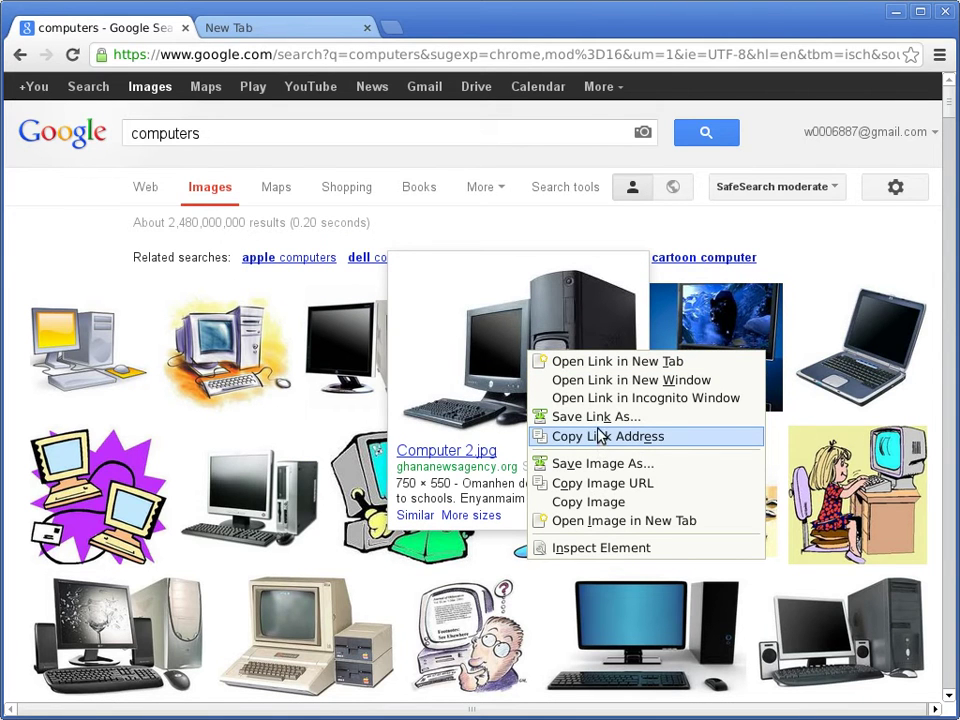
Choose Save Image As and create a new folder named demo in the save dialog.
click(604, 463)
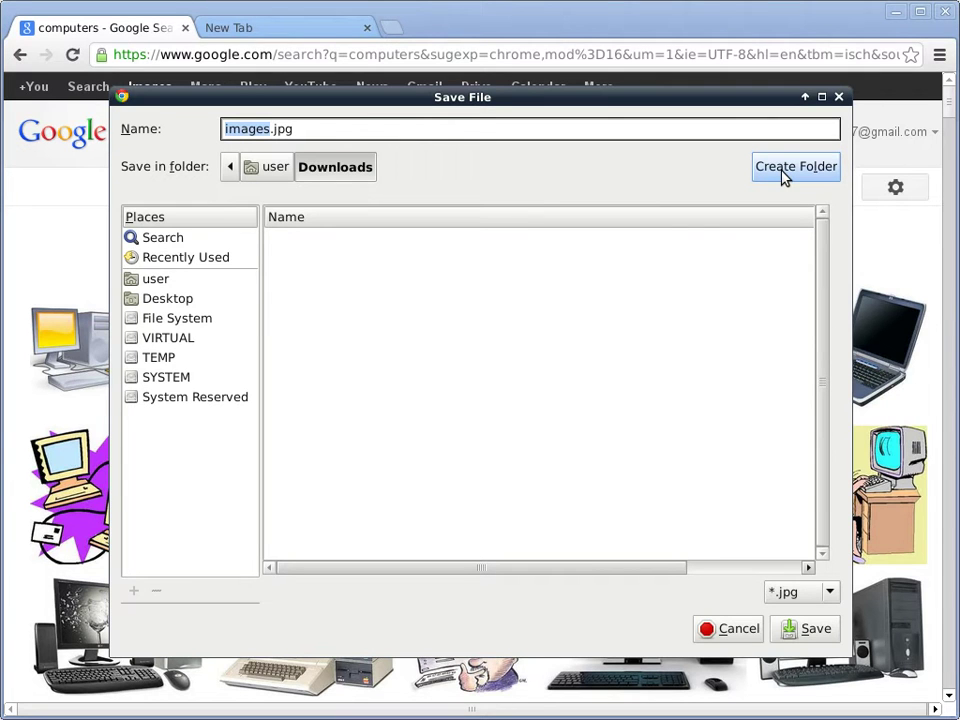
click(823, 181)
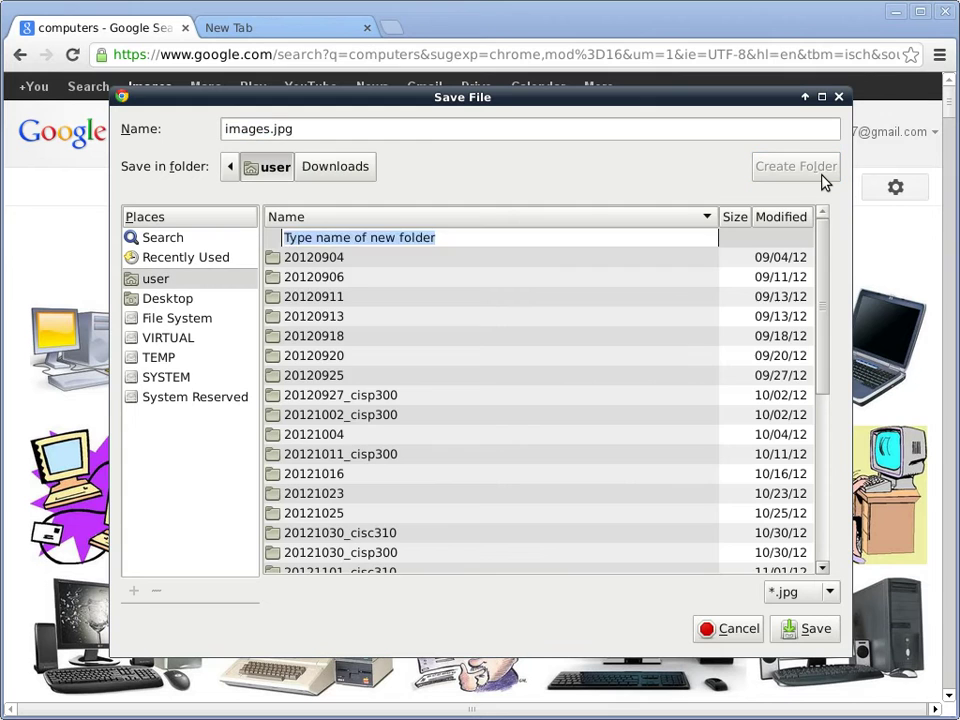
text(demo)
key(Return)
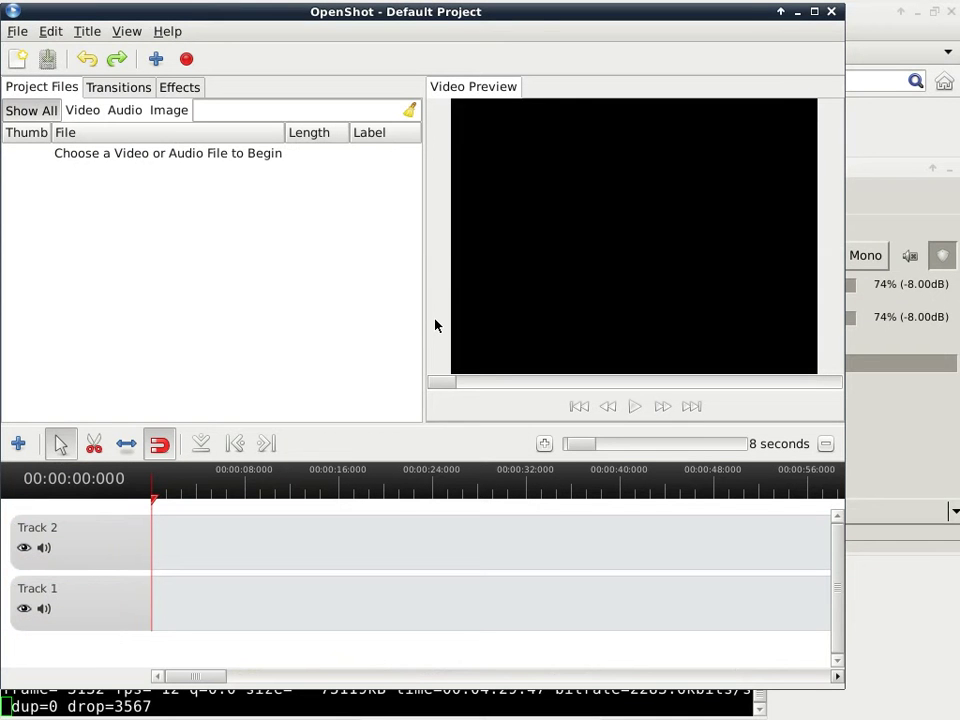
Run 'mkdir demo' in a fresh Terminal session to create the demo folder.
key(alt+Tab)
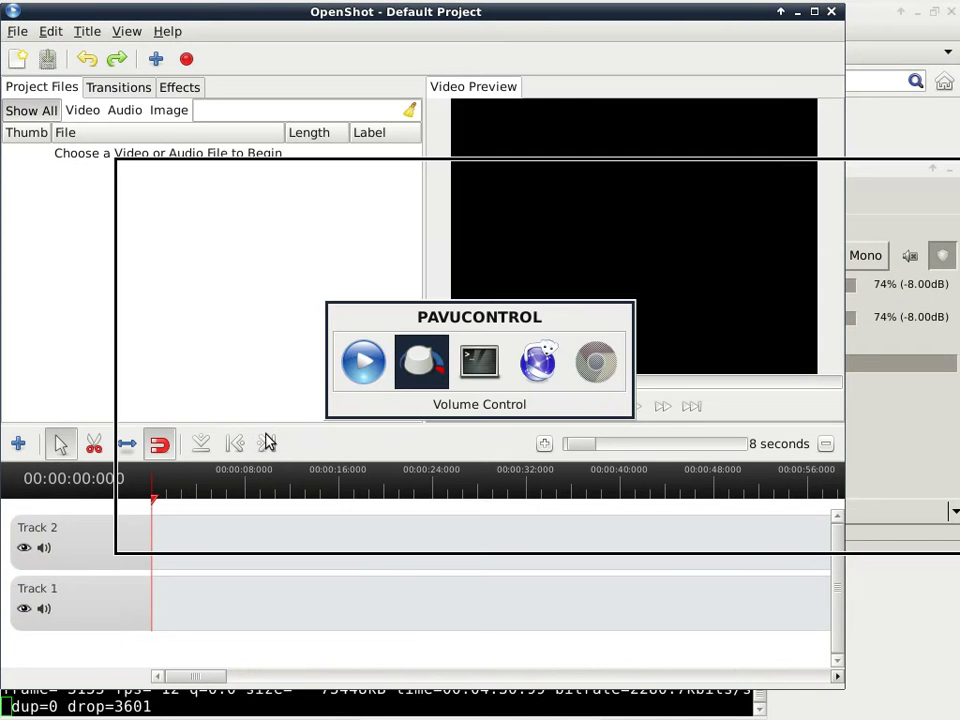
key(alt+Tab)
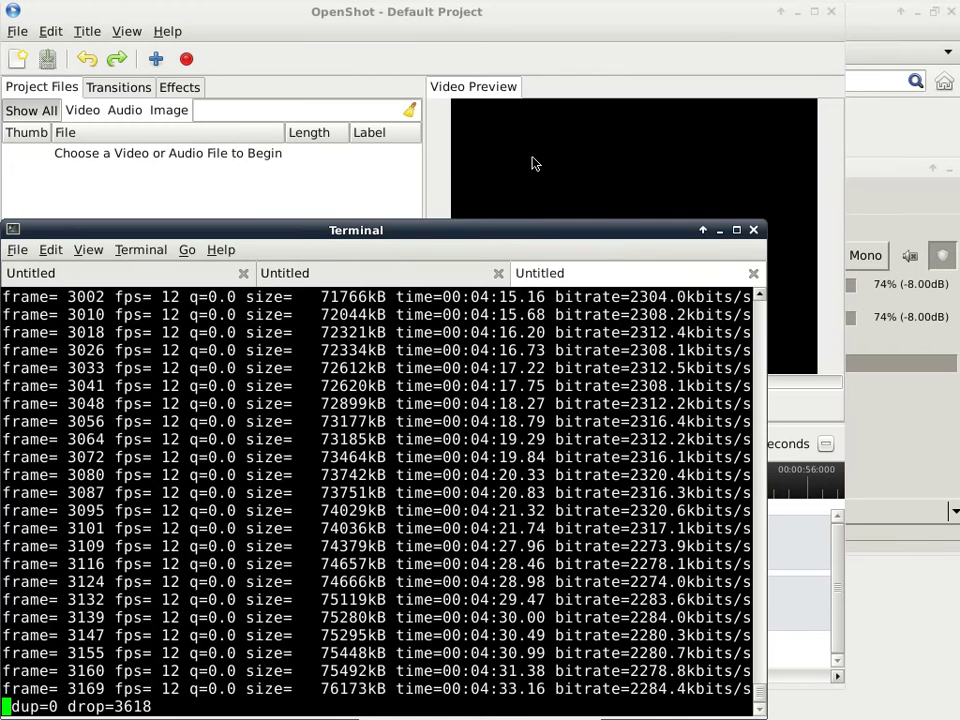
click(369, 274)
text(mkdir demo)
key(Return)
Cycle through the open windows back to Chrome's computers image results.
key(alt+Tab)
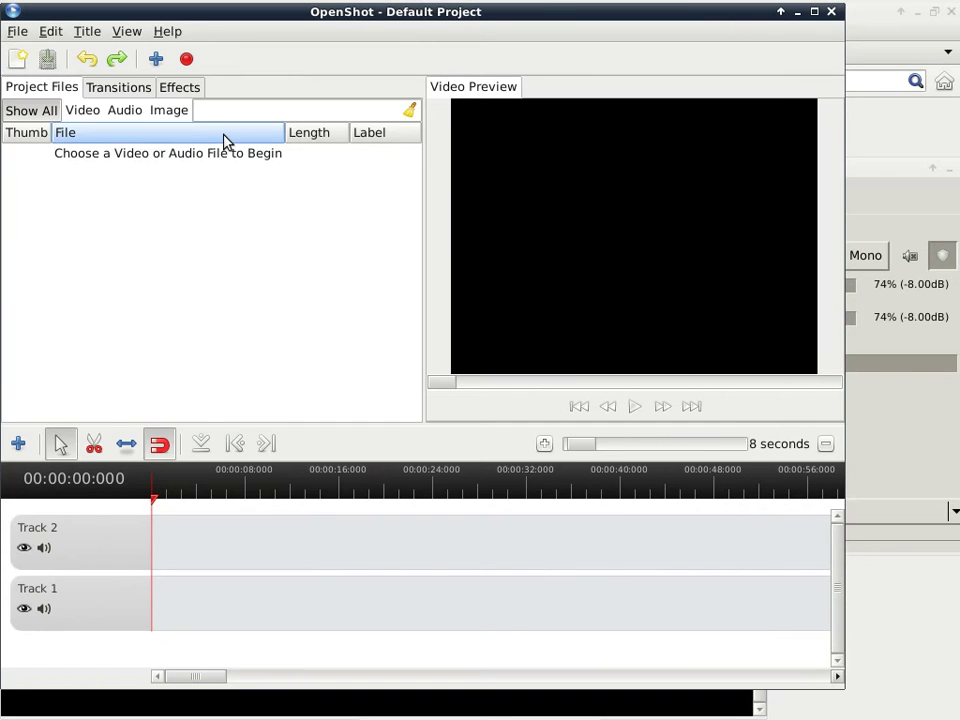
click(890, 52)
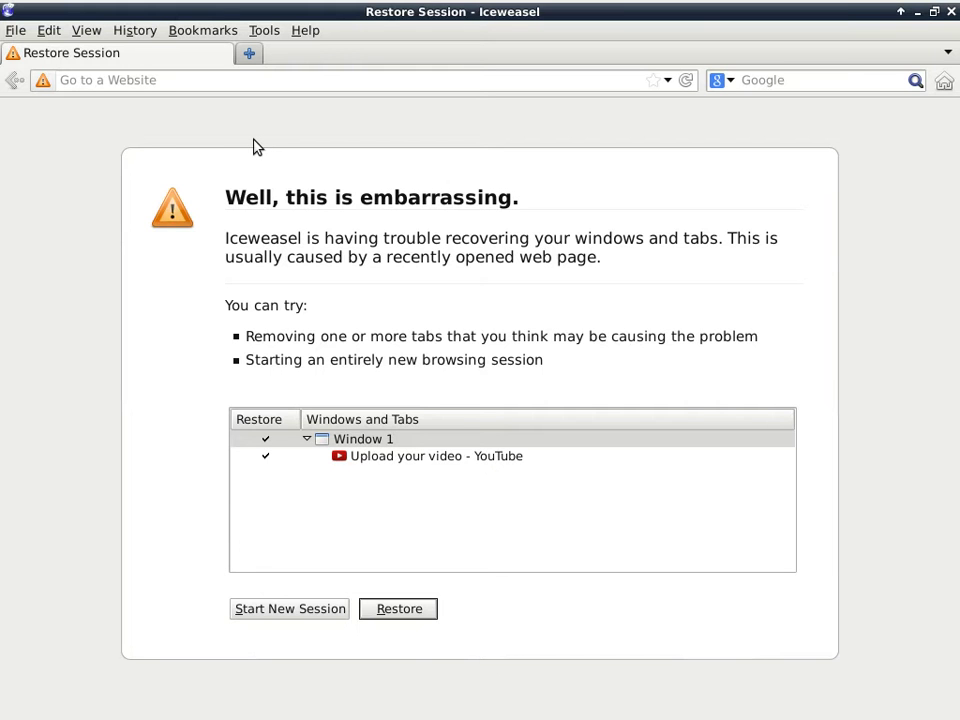
key(alt+Tab)
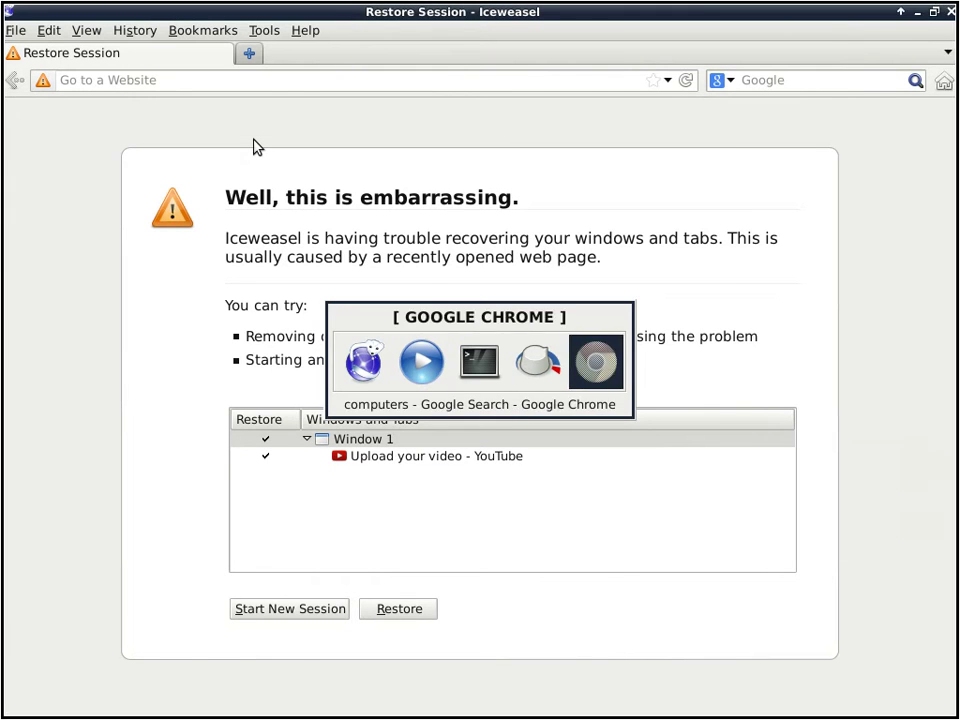
key(alt+Tab)
key(alt+Tab)
key(alt+Tab)
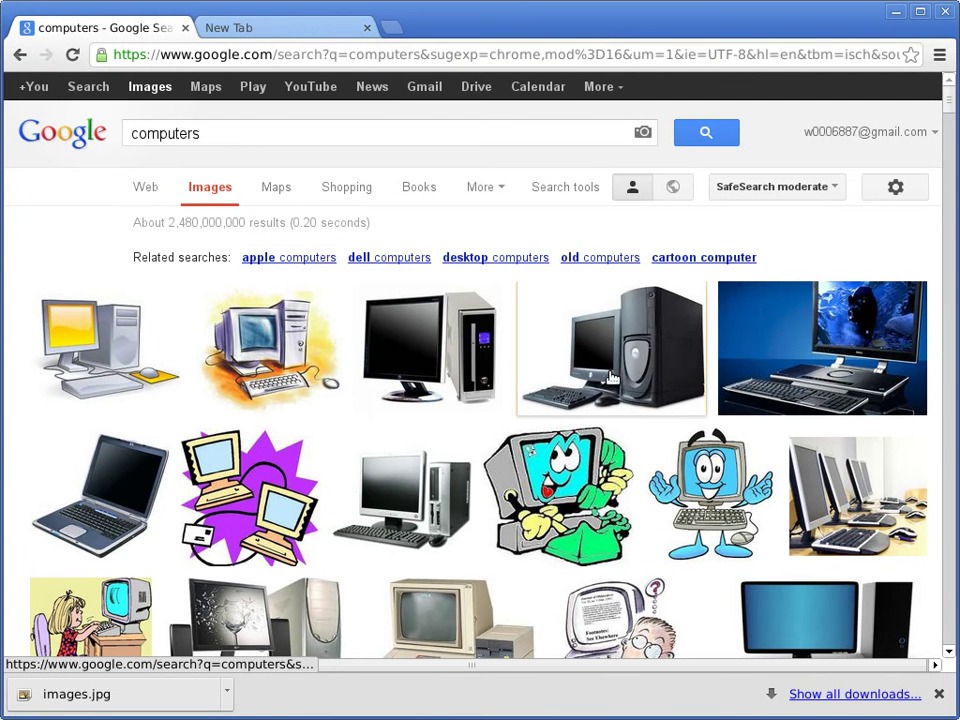
Change the search to 'creative commons computers', run it, and look over the image thumbnails.
mouse_move(615, 372)
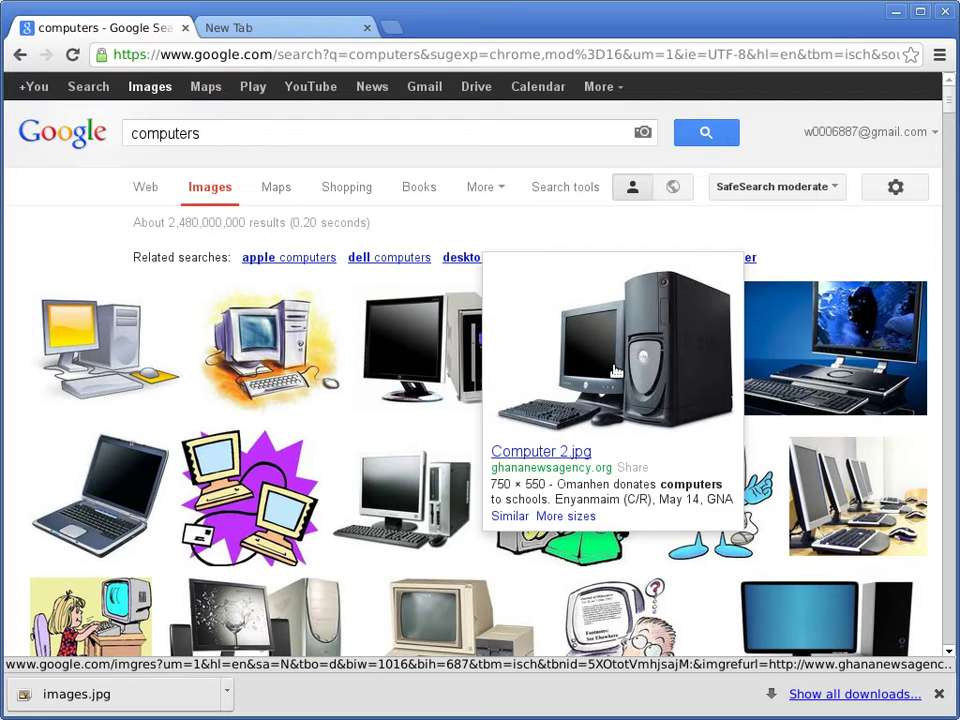
click(283, 128)
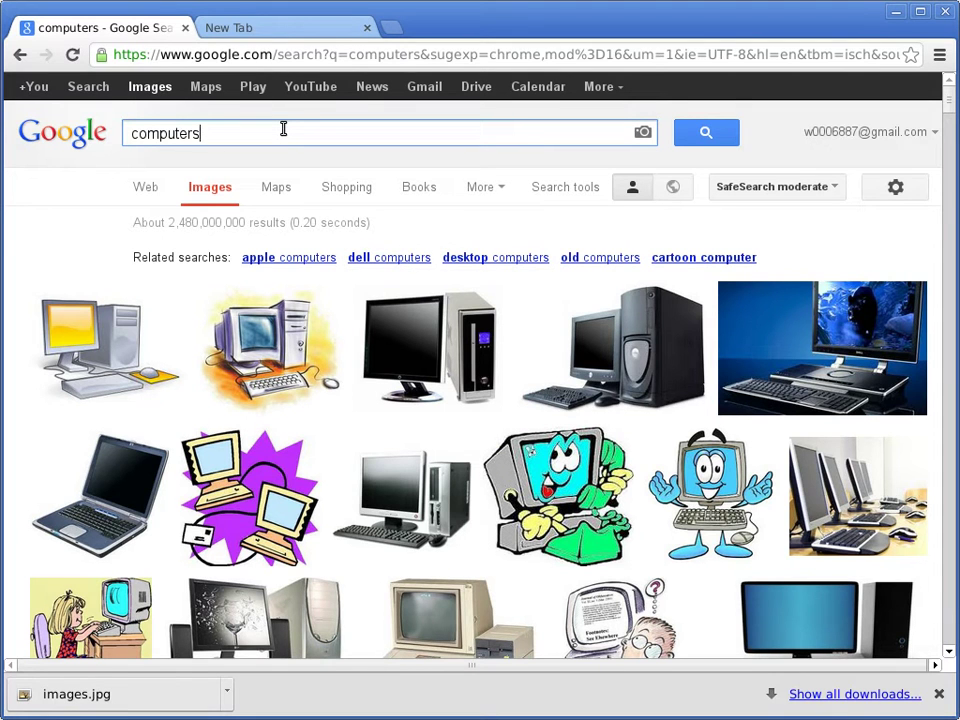
key(Home)
text(common)
key(BackSpace)
key(BackSpace)
key(BackSpace)
key(BackSpace)
key(BackSpace)
key(BackSpace)
text(reative commons)
key(Return)
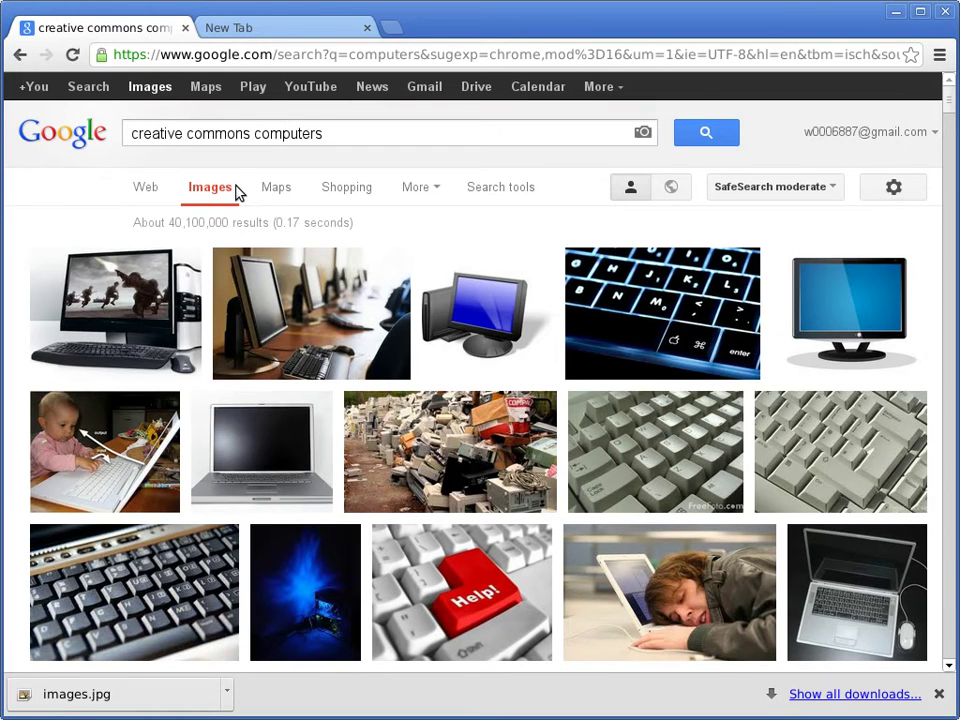
mouse_move(147, 309)
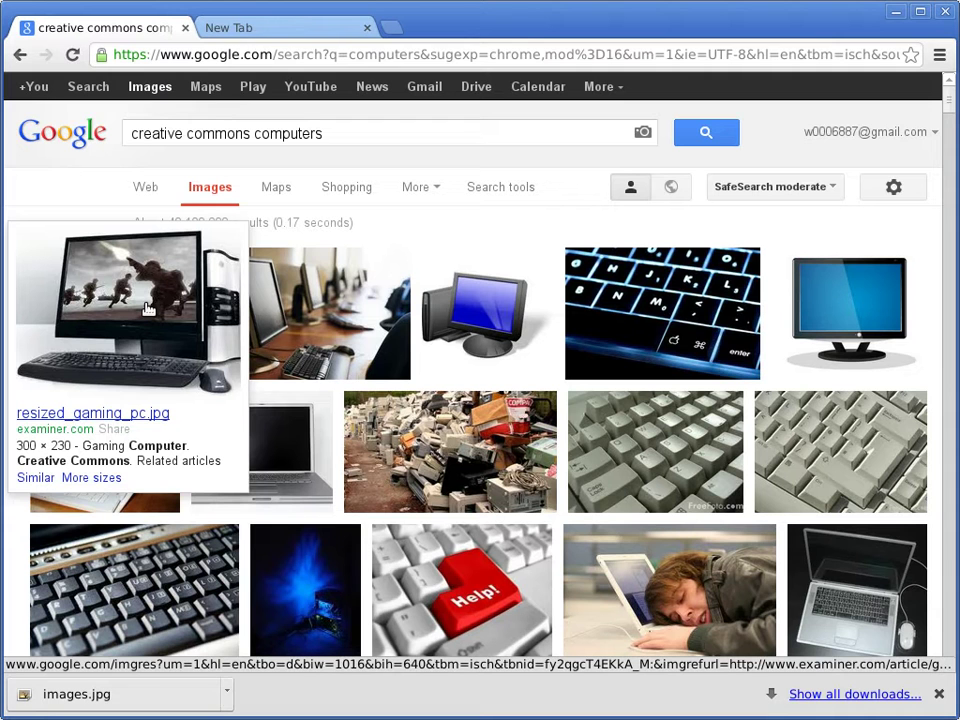
mouse_move(339, 317)
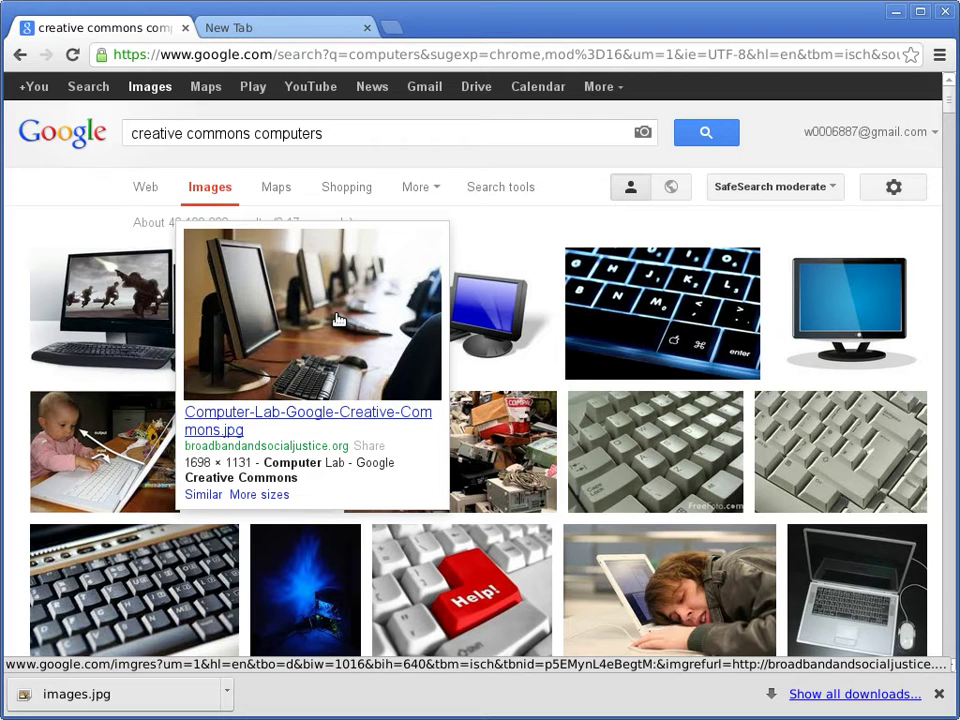
Open two computer image results in new tabs and switch to the computer-lab photo's page.
right_click(339, 317)
click(368, 323)
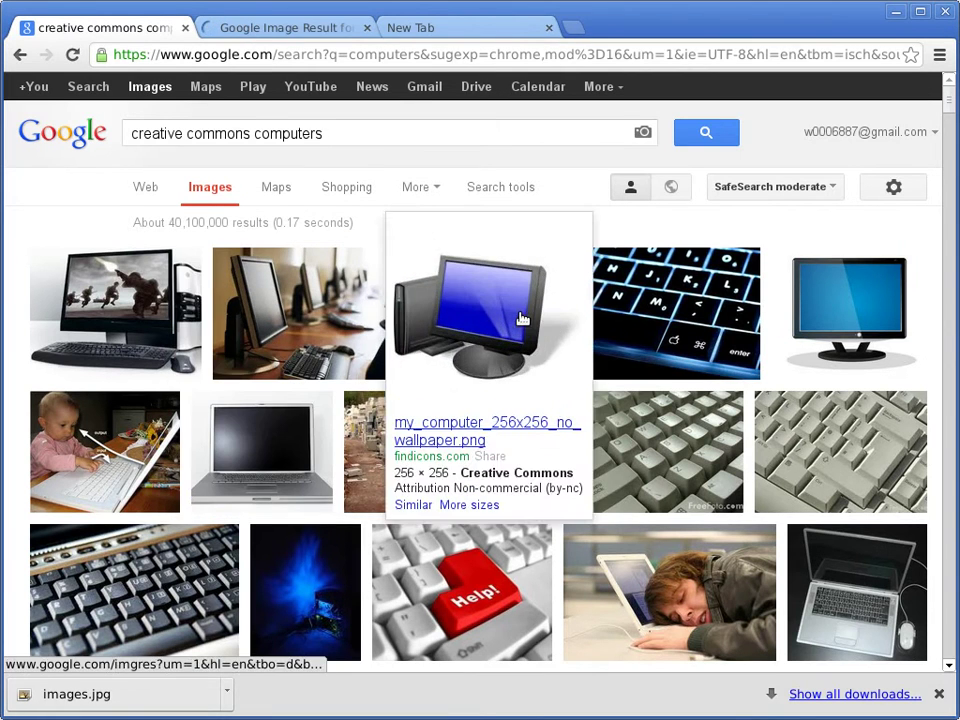
mouse_move(659, 318)
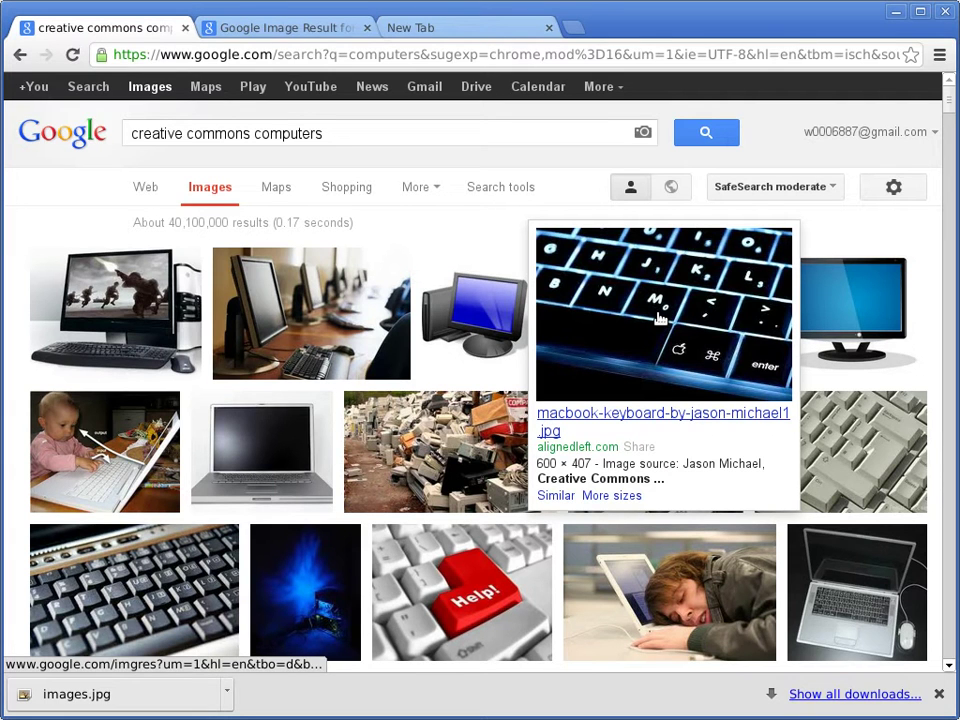
ctrl+click(659, 318)
key(ctrl+Tab)
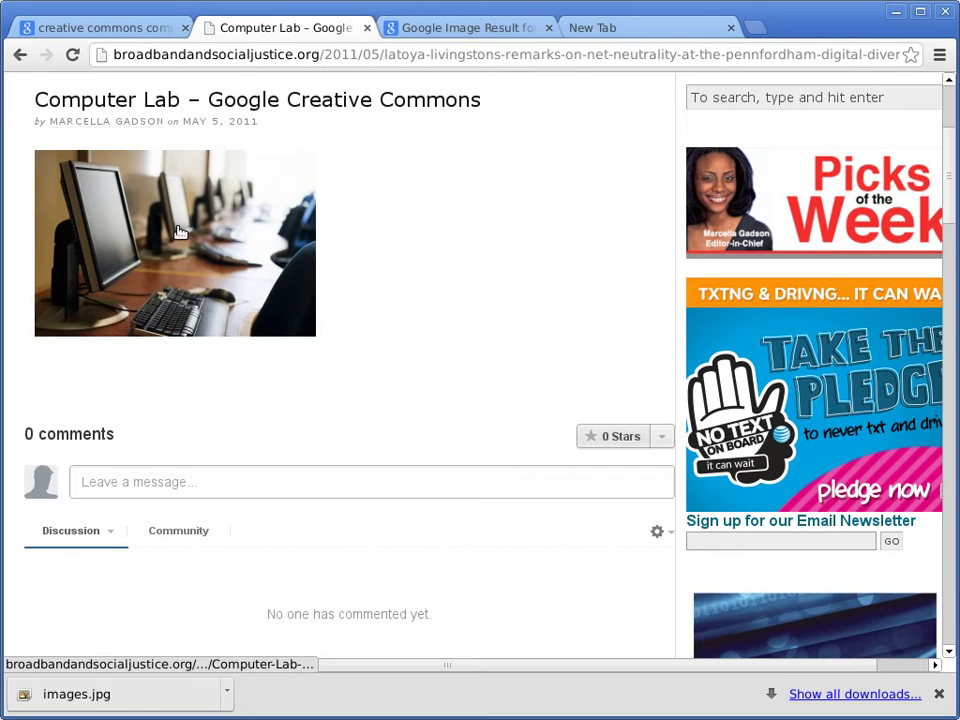
Save the computer-lab photo into demo as img1.jpg, then view Computer-Lab-Google-Creative-Commons.jpg full-size.
right_click(179, 228)
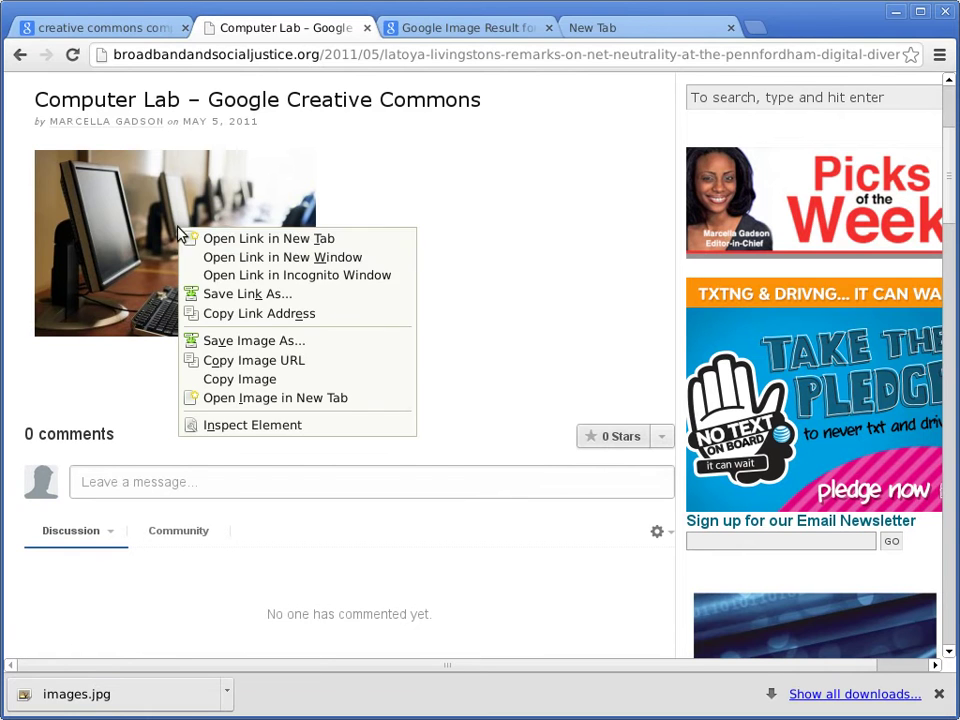
click(288, 345)
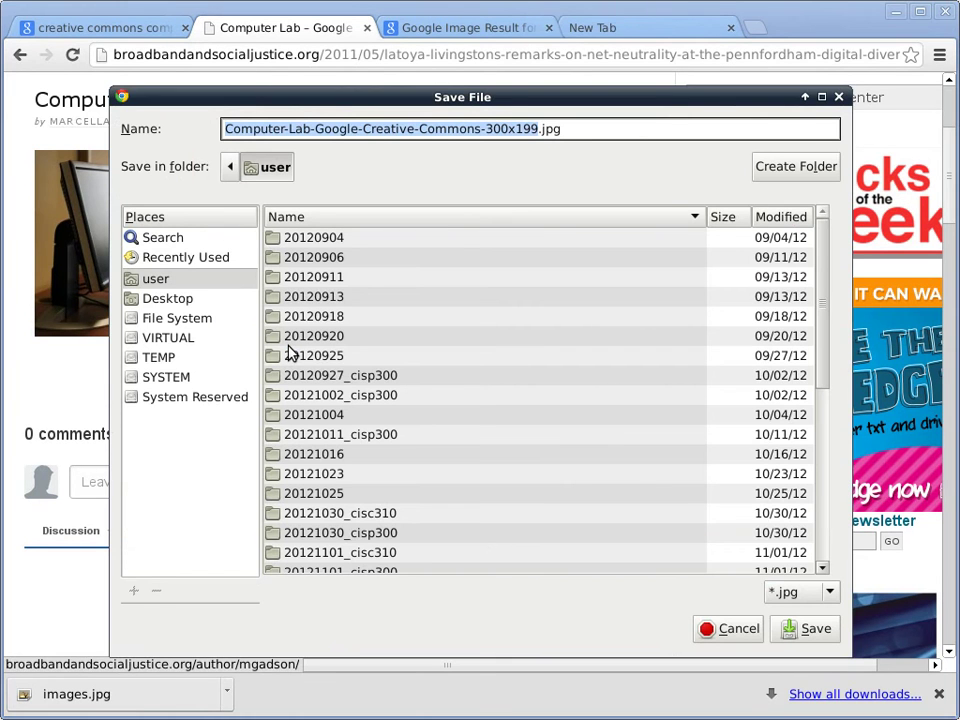
scroll(289, 352, down, 5)
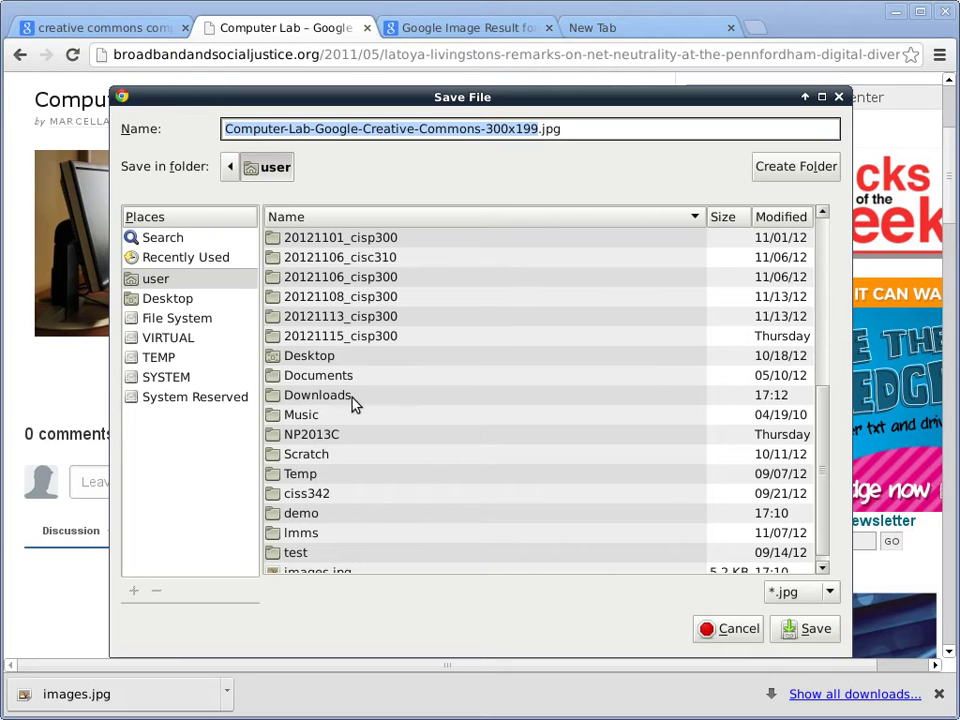
key(alt+Tab)
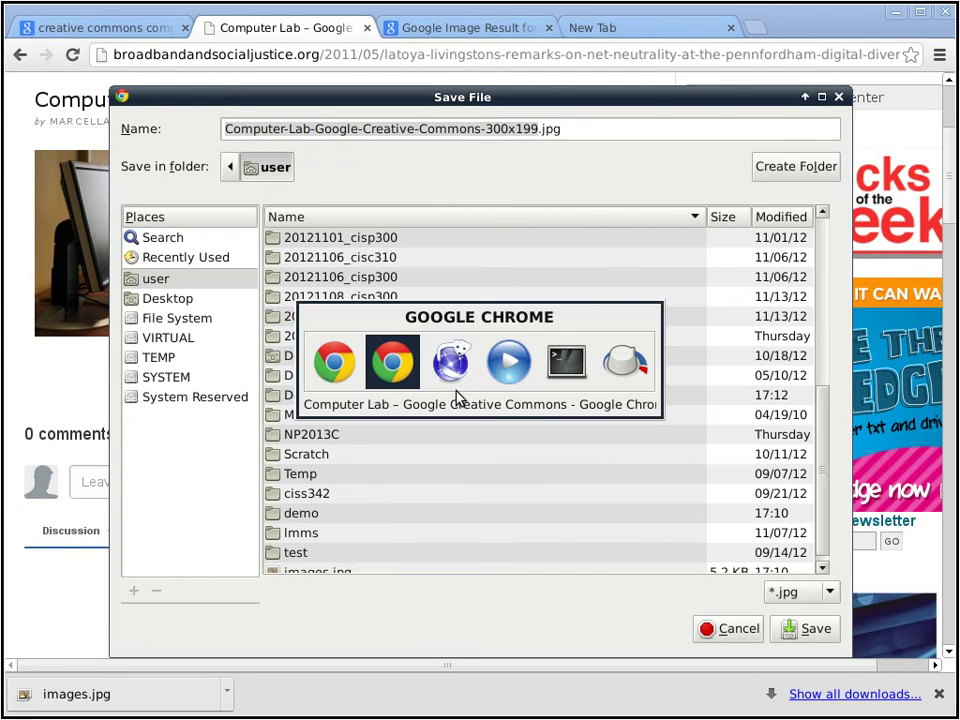
key(alt+Tab)
key(alt+Tab)
key(alt+Tab)
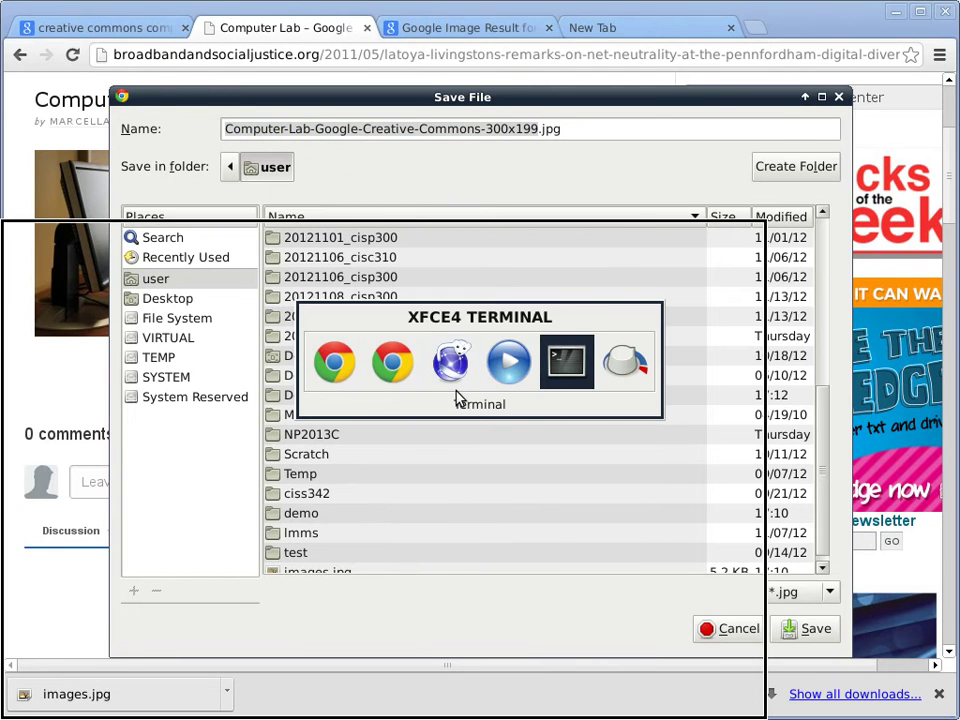
click(304, 514)
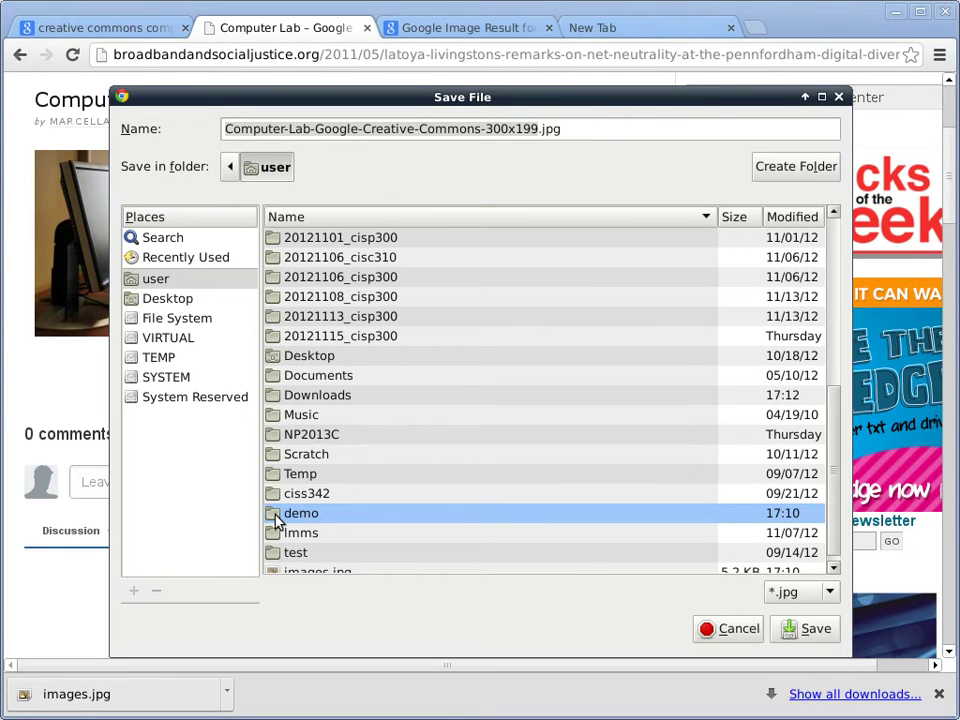
double_click(288, 518)
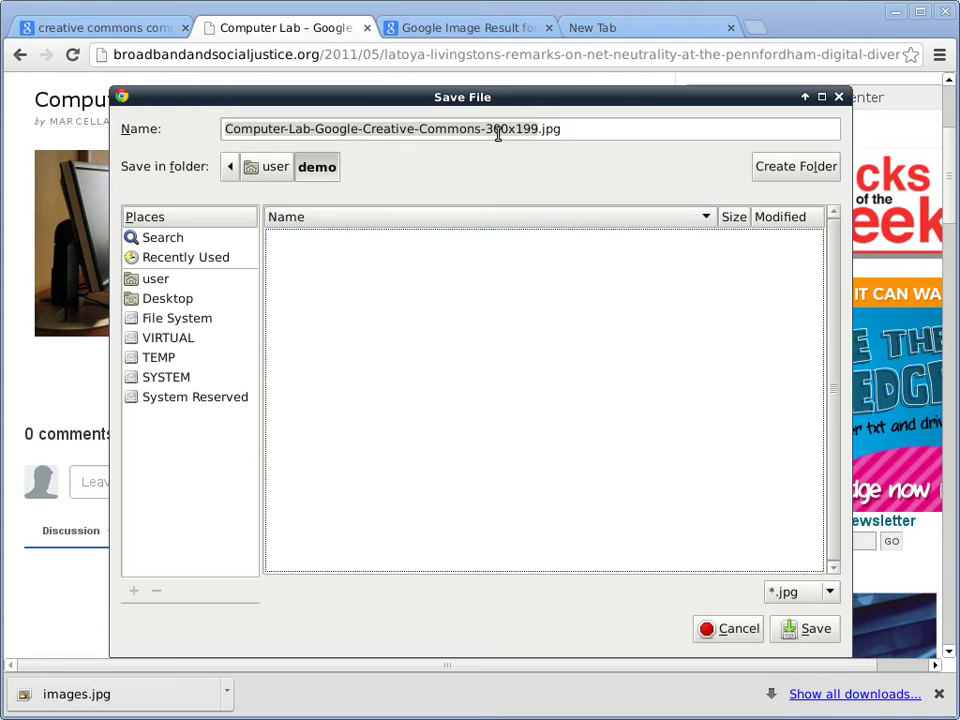
click(537, 128)
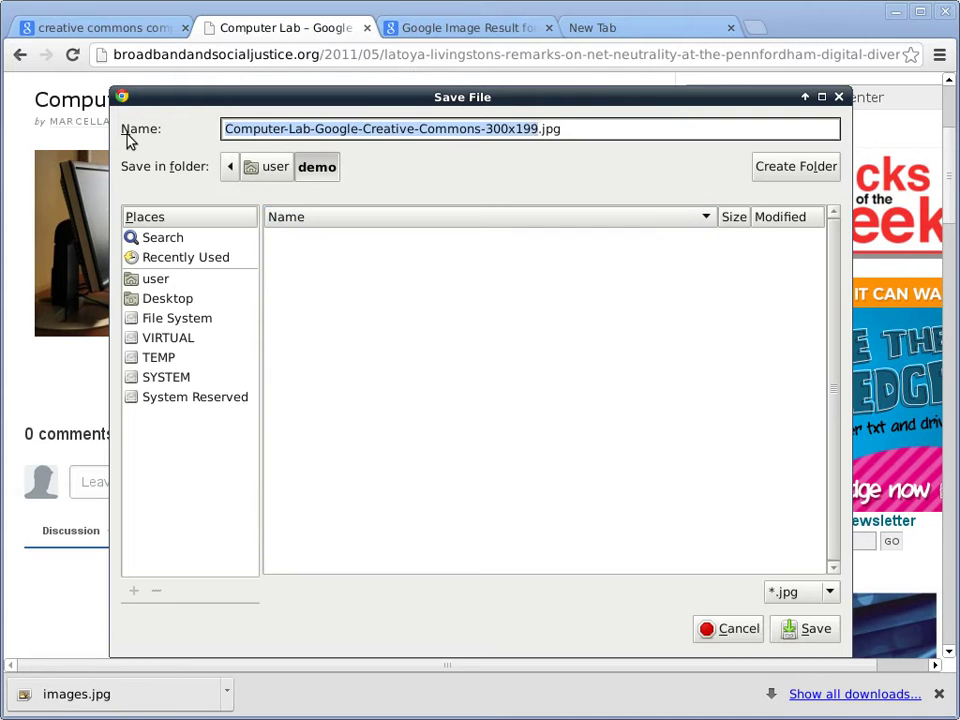
text(img1)
key(Return)
click(240, 190)
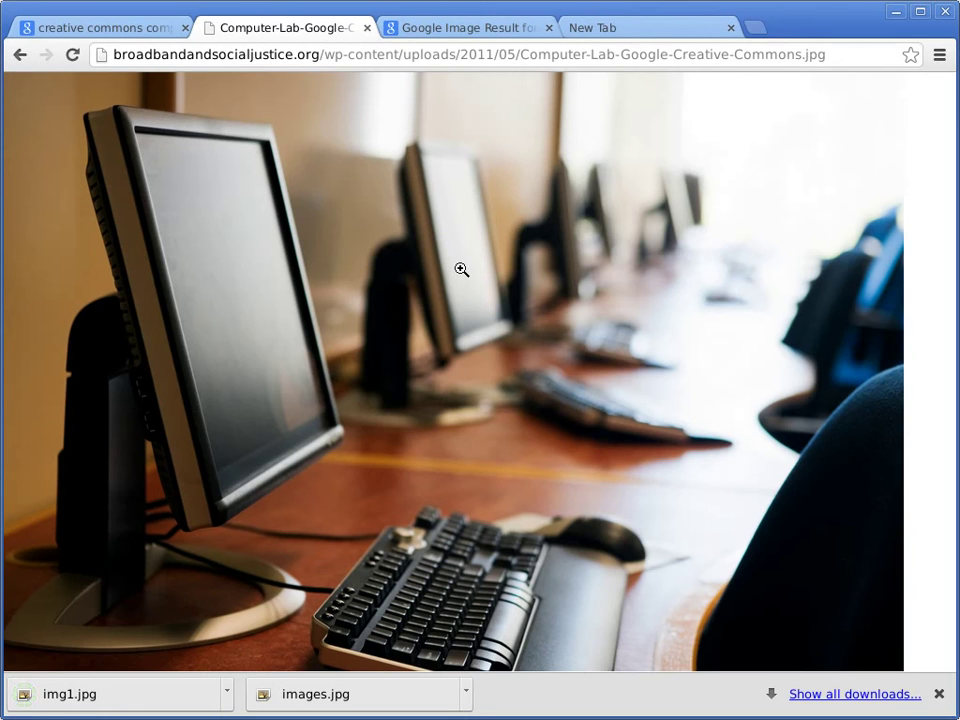
Overwrite img1.jpg with the full-size computer-lab photo, then switch to the 'Origin of the Apple Key' post.
right_click(410, 183)
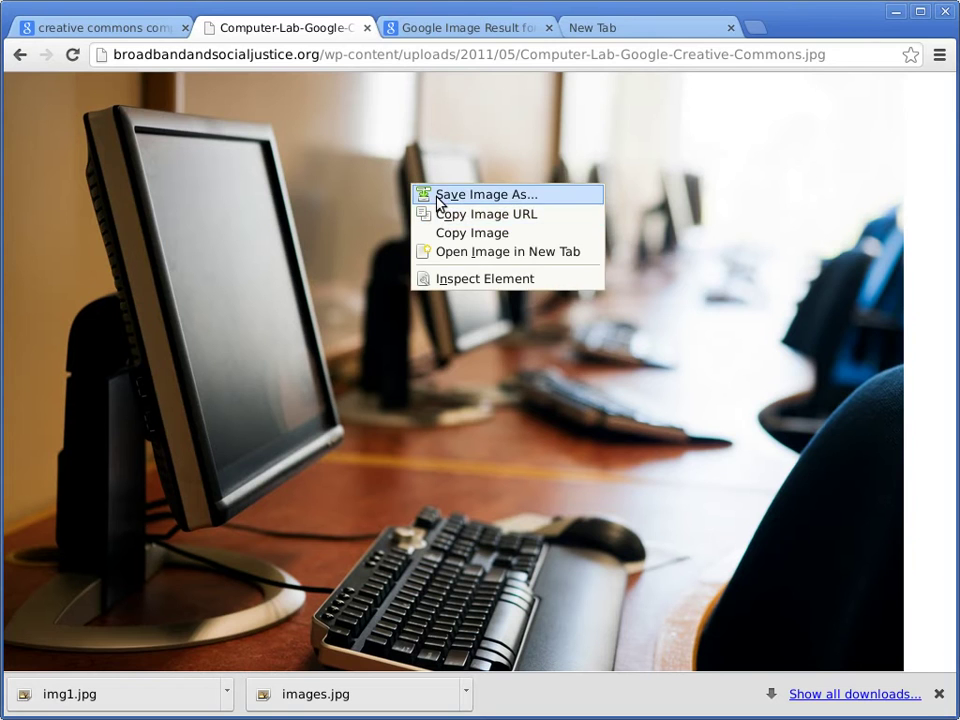
click(437, 196)
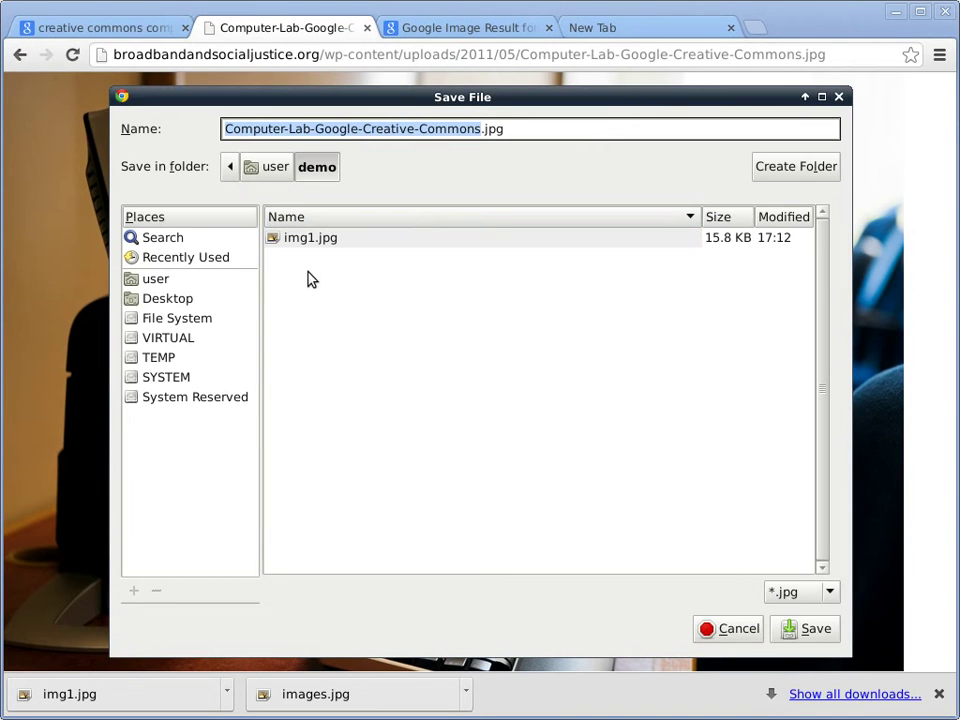
click(478, 128)
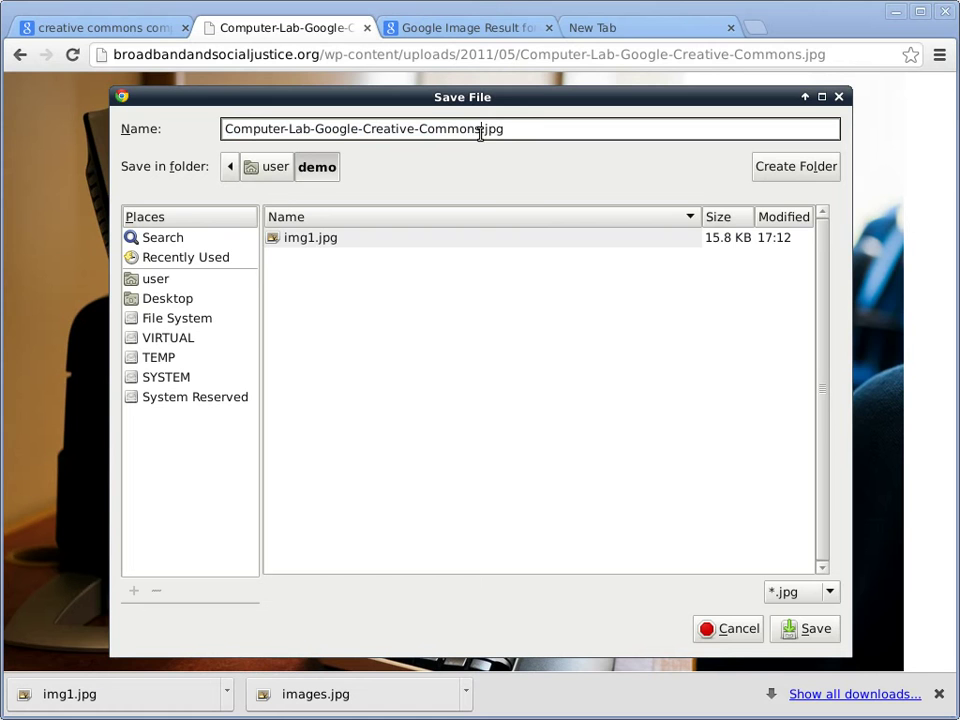
click(296, 244)
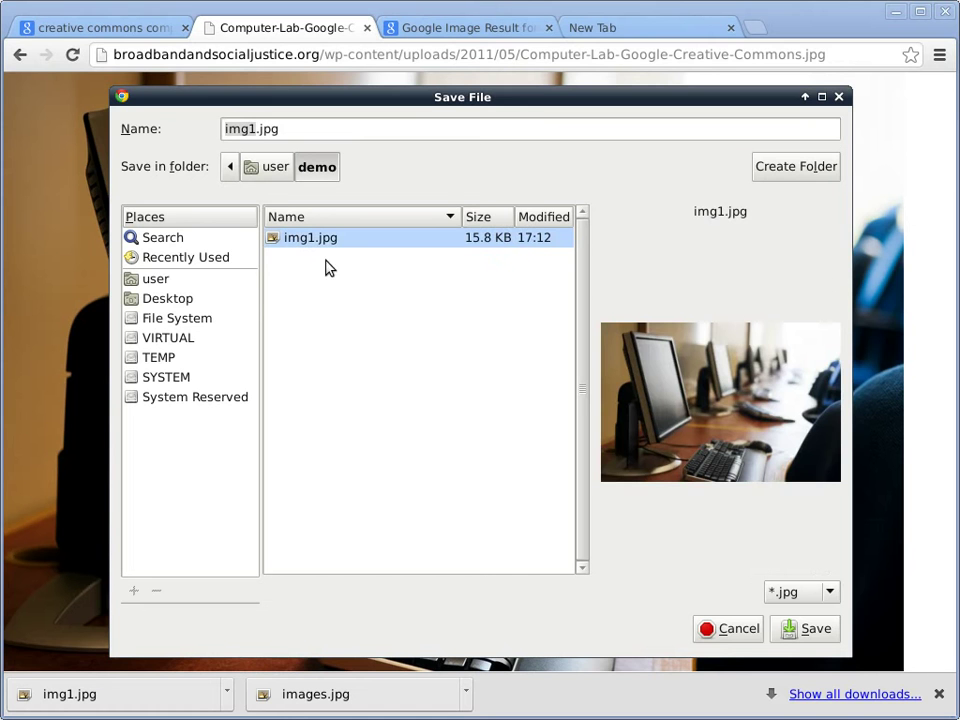
click(800, 630)
click(636, 452)
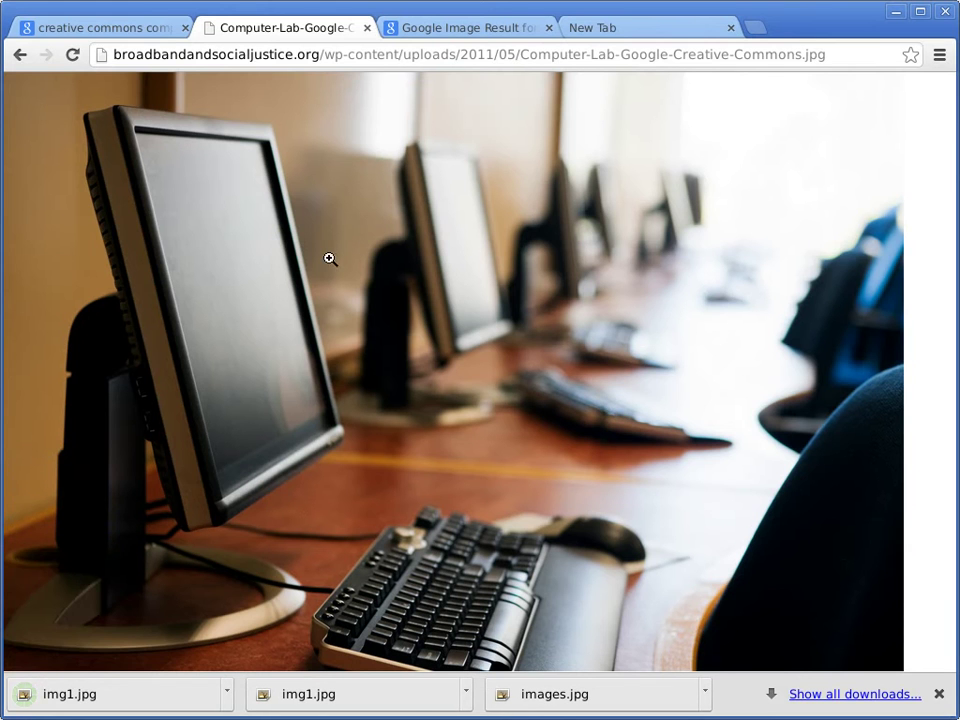
click(439, 30)
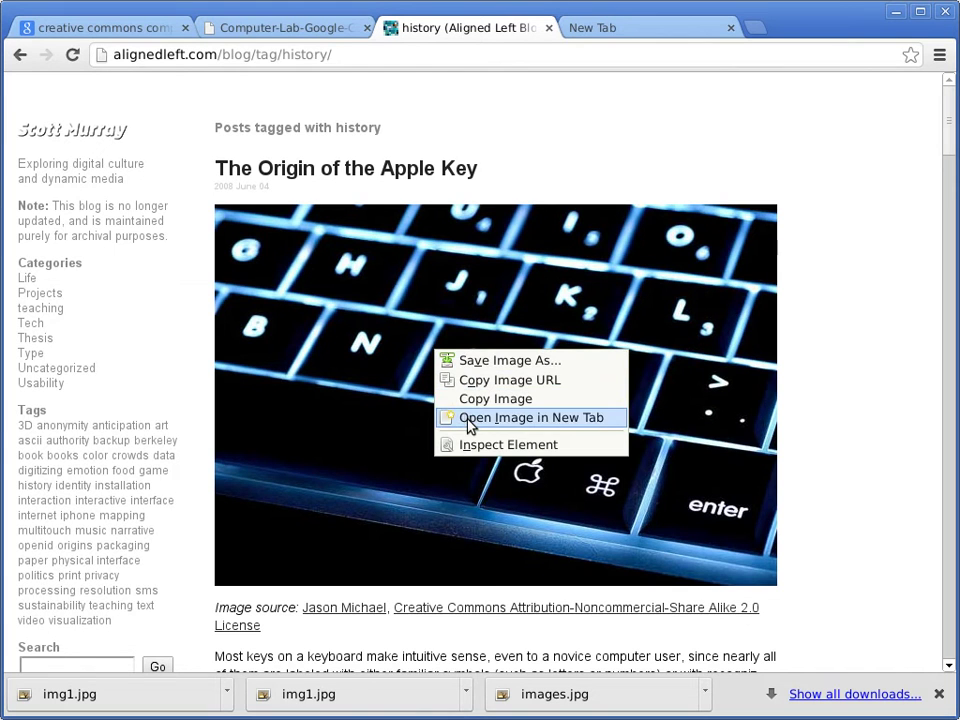
Save the glowing-keyboard photo as img2.jpg in demo, then switch to the blank new tab.
click(478, 362)
text(img2)
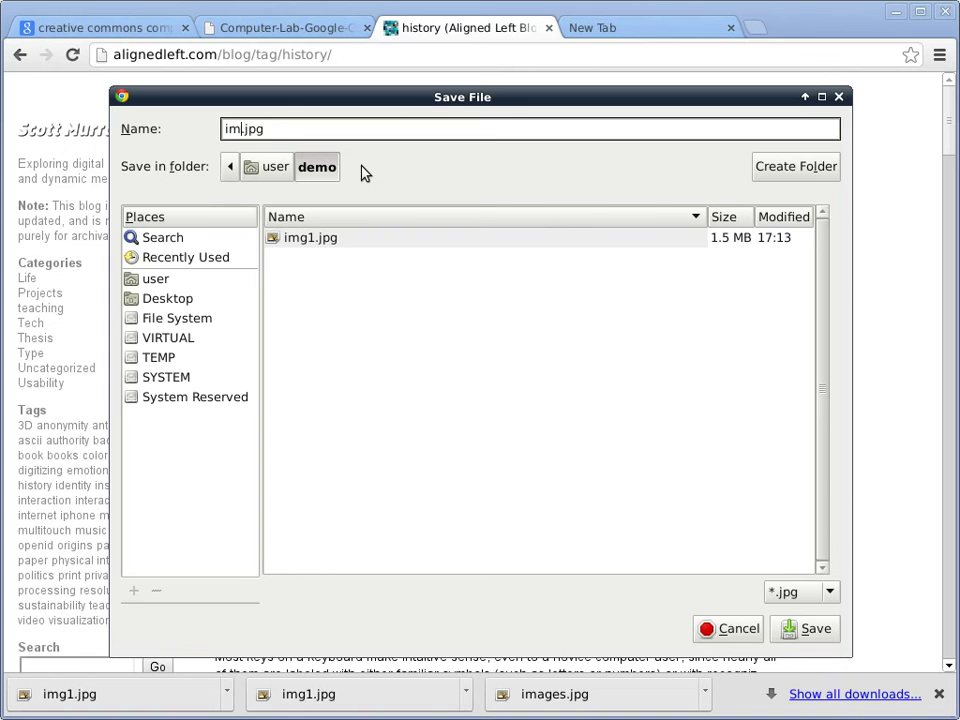
key(Return)
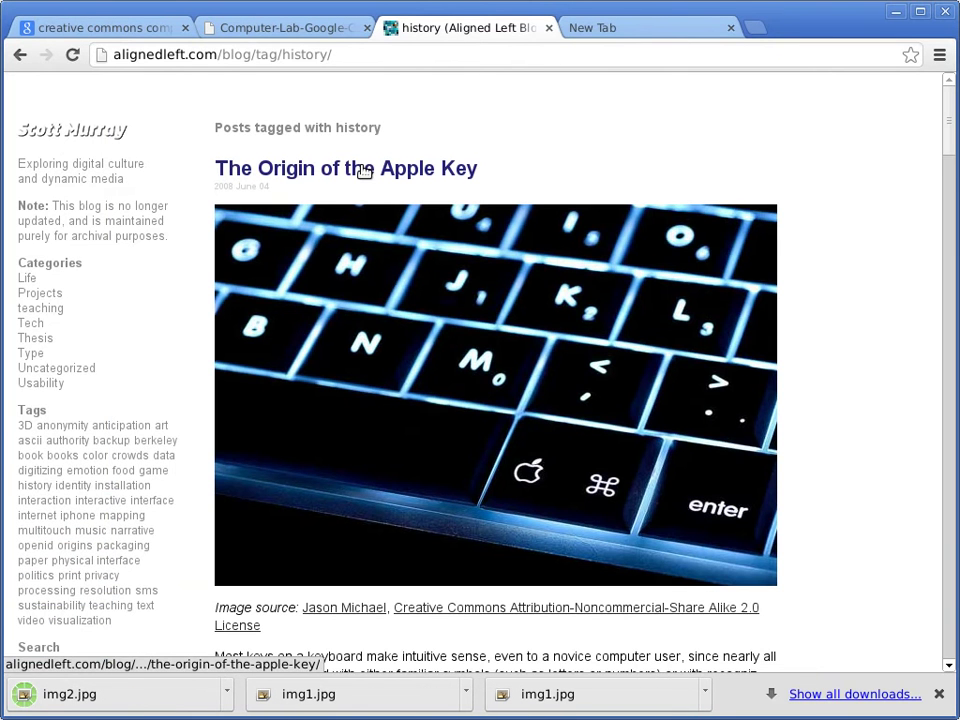
click(605, 28)
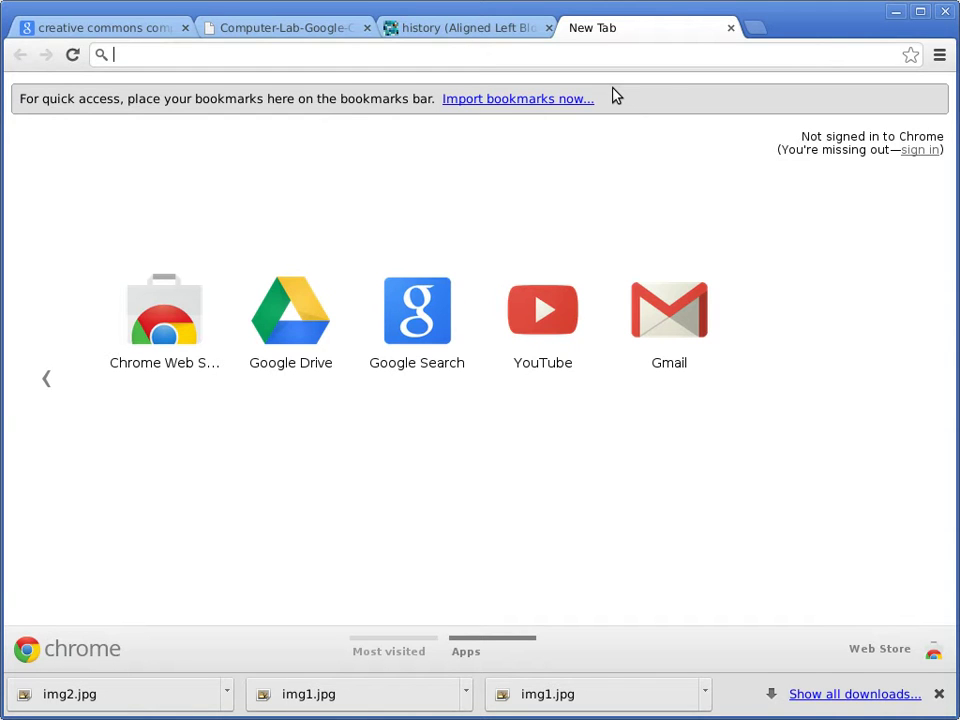
Switch back to the OpenShot Video Editor window.
key(alt+Tab)
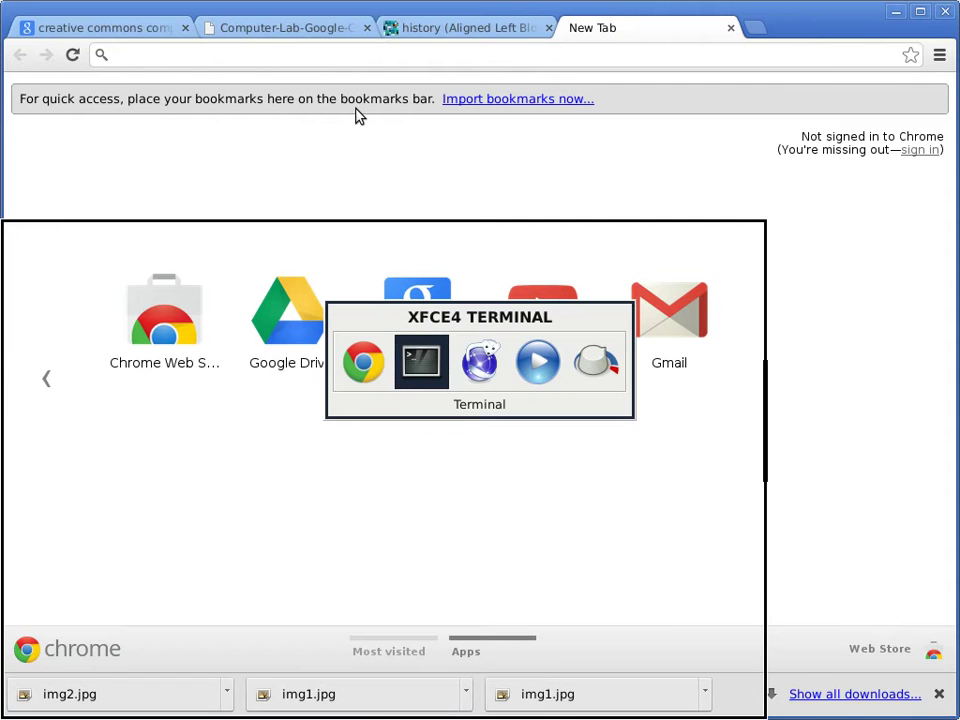
key(alt+Tab)
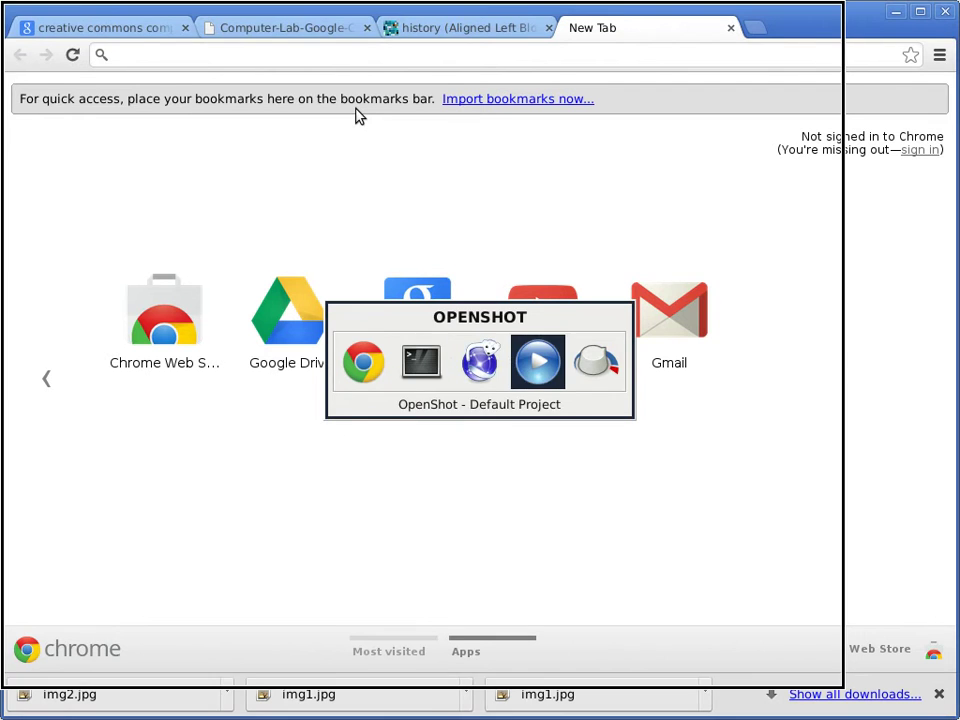
key(alt+Tab)
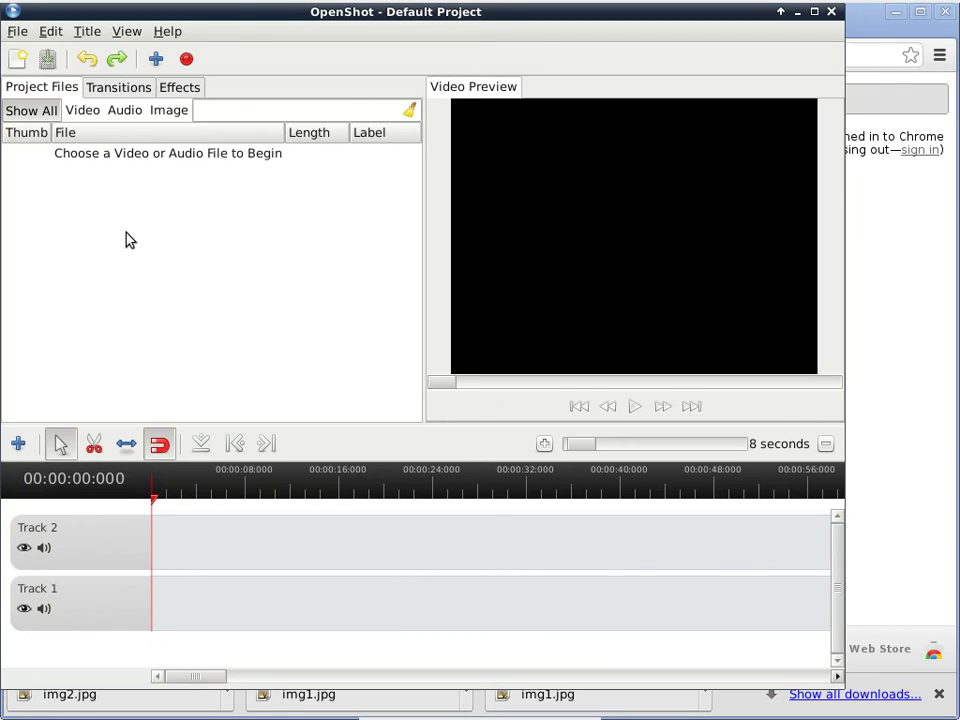
Import img1.jpg and img2.jpg from the user's demo folder into the project.
click(17, 31)
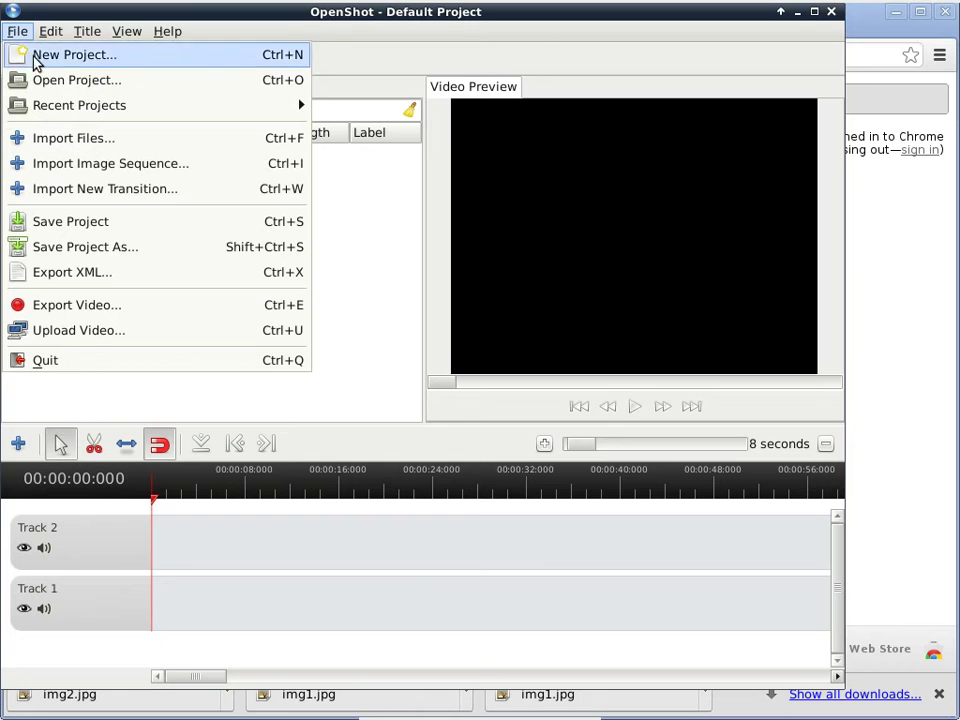
click(78, 142)
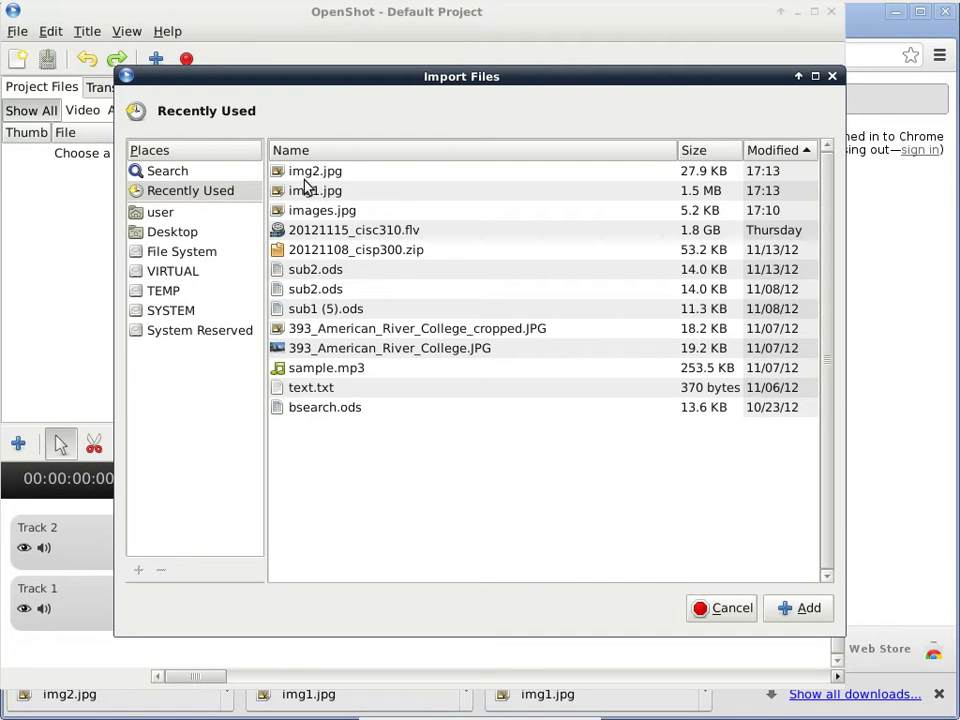
click(166, 214)
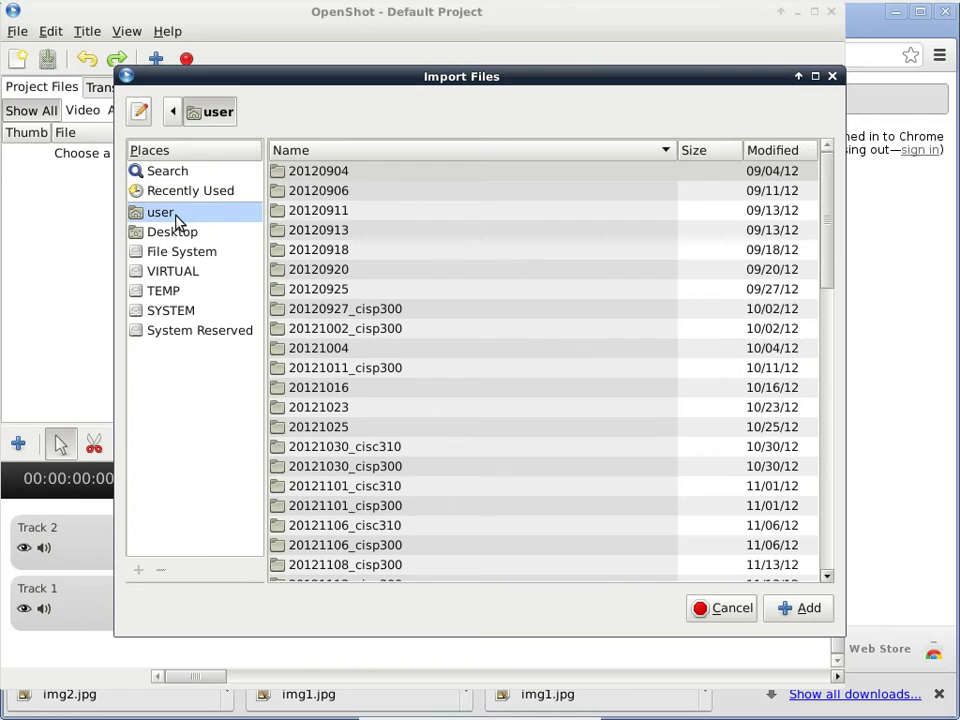
scroll(563, 289, down, 5)
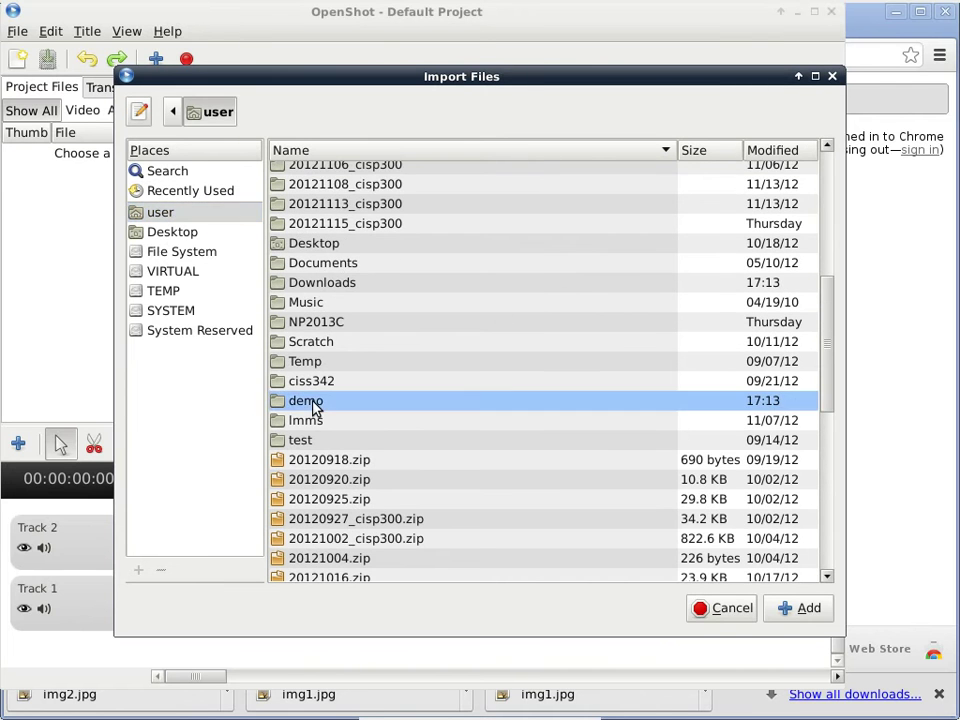
double_click(306, 401)
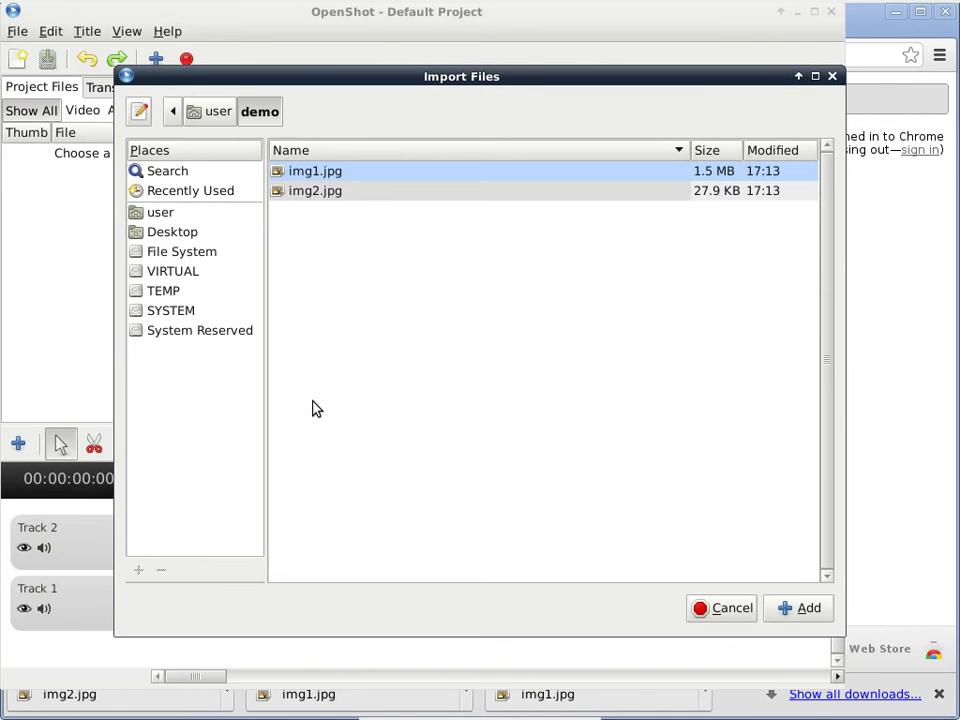
shift+click(346, 194)
click(797, 609)
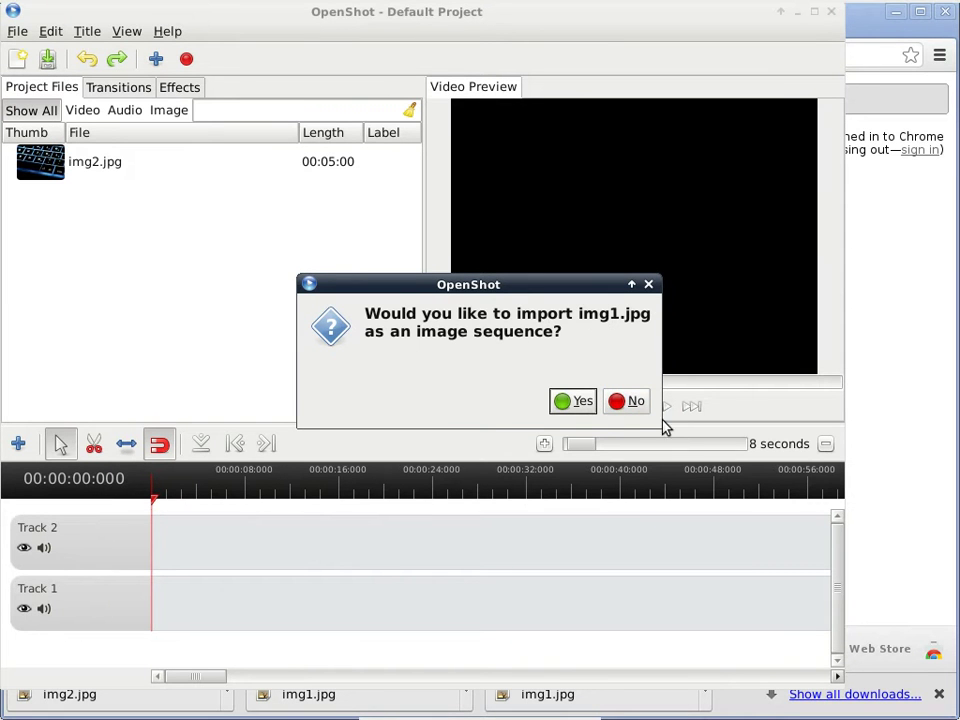
Decline the image-sequence prompt so img1.jpg is added as a single still image.
click(640, 408)
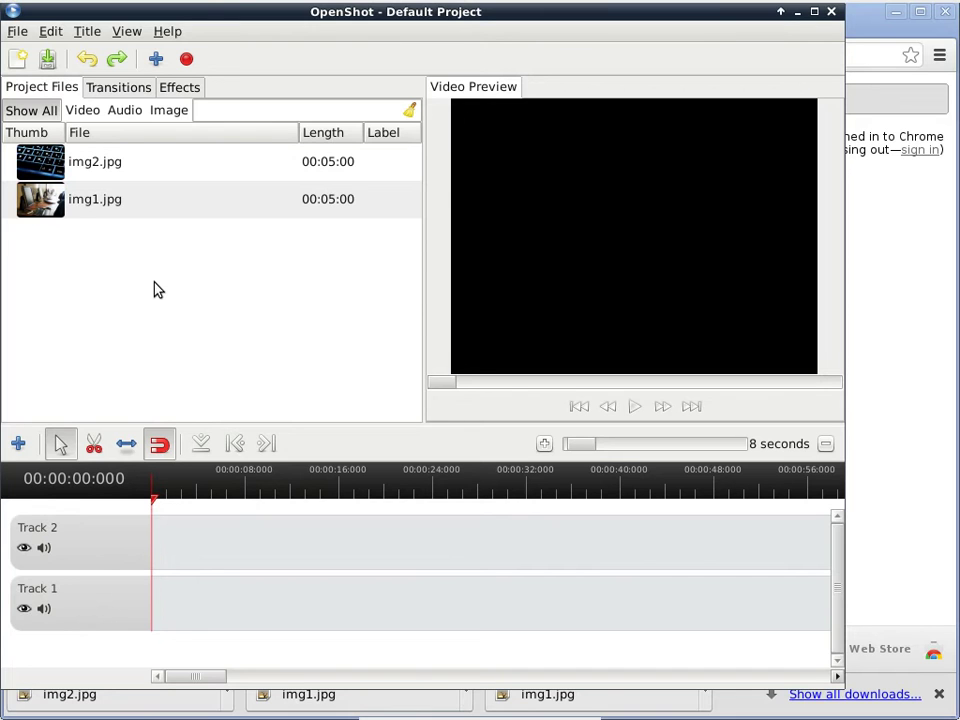
Switch to Chrome and search Google for 'bach midi'.
key(alt+Tab)
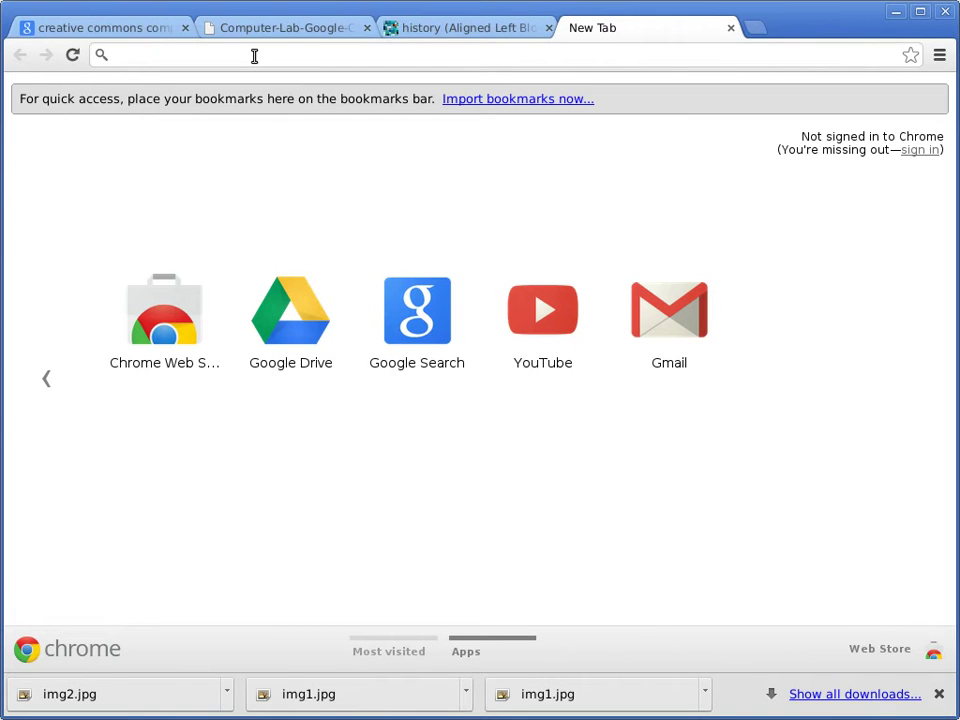
text(bach midi)
key(Return)
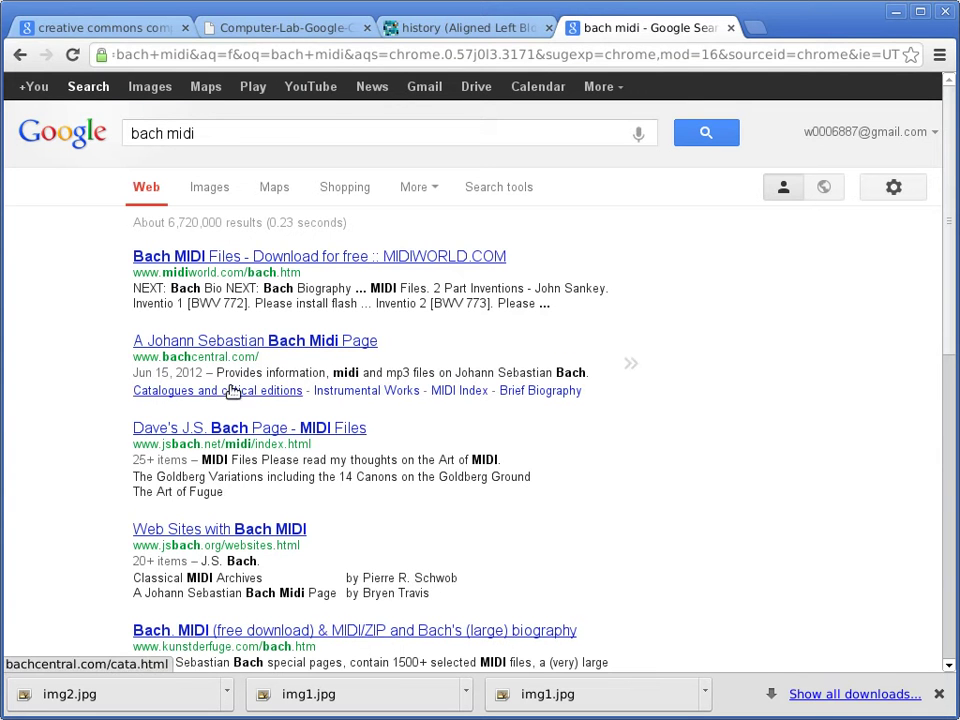
click(203, 345)
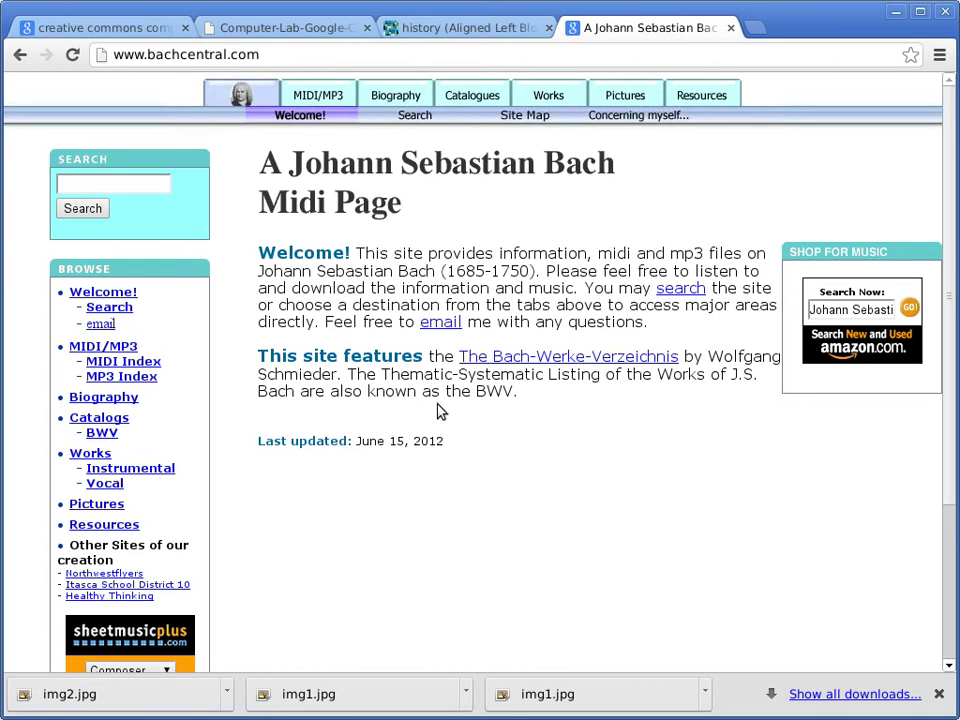
click(125, 361)
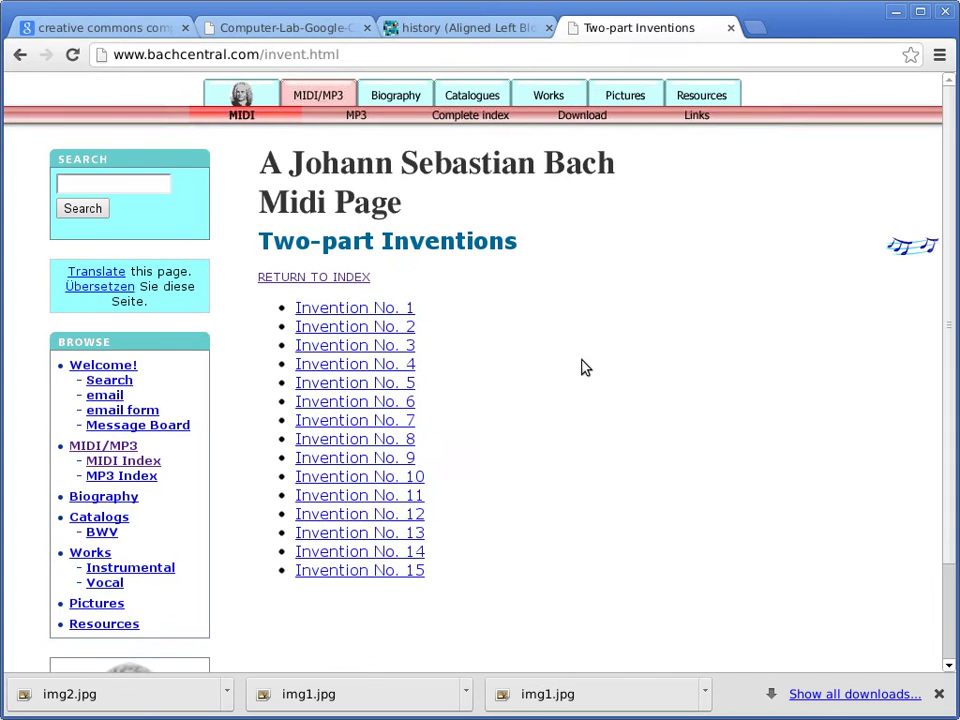
click(388, 308)
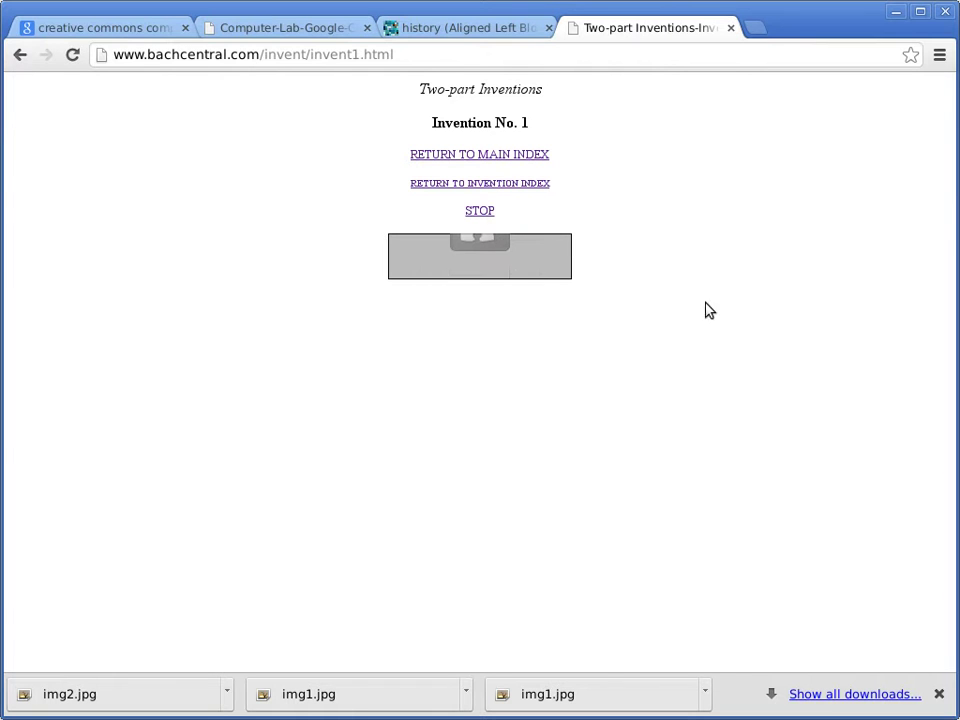
click(19, 54)
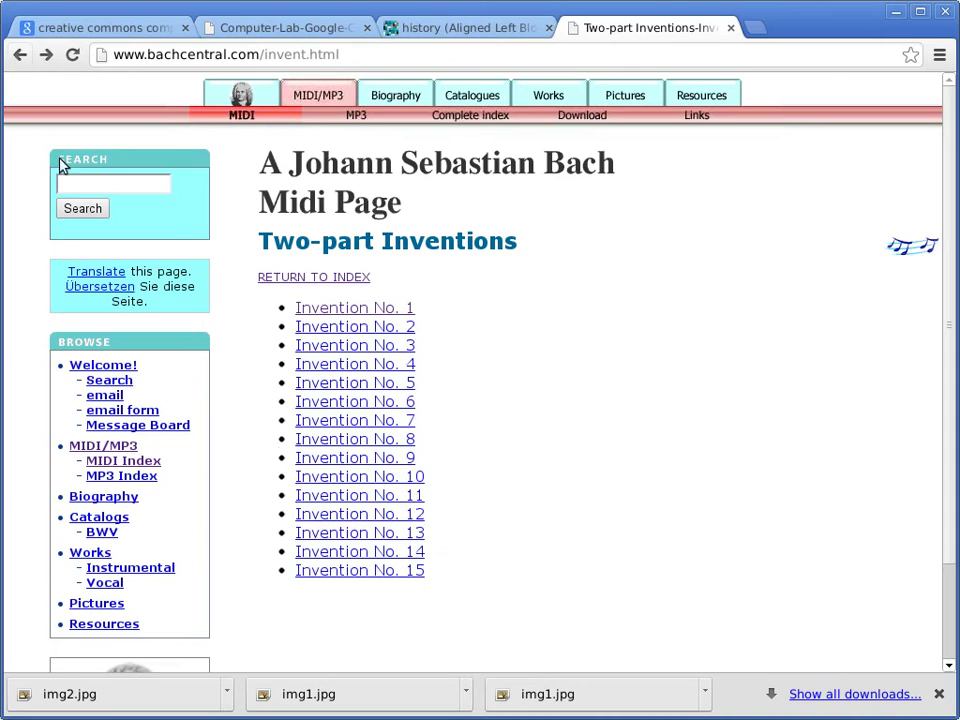
click(123, 464)
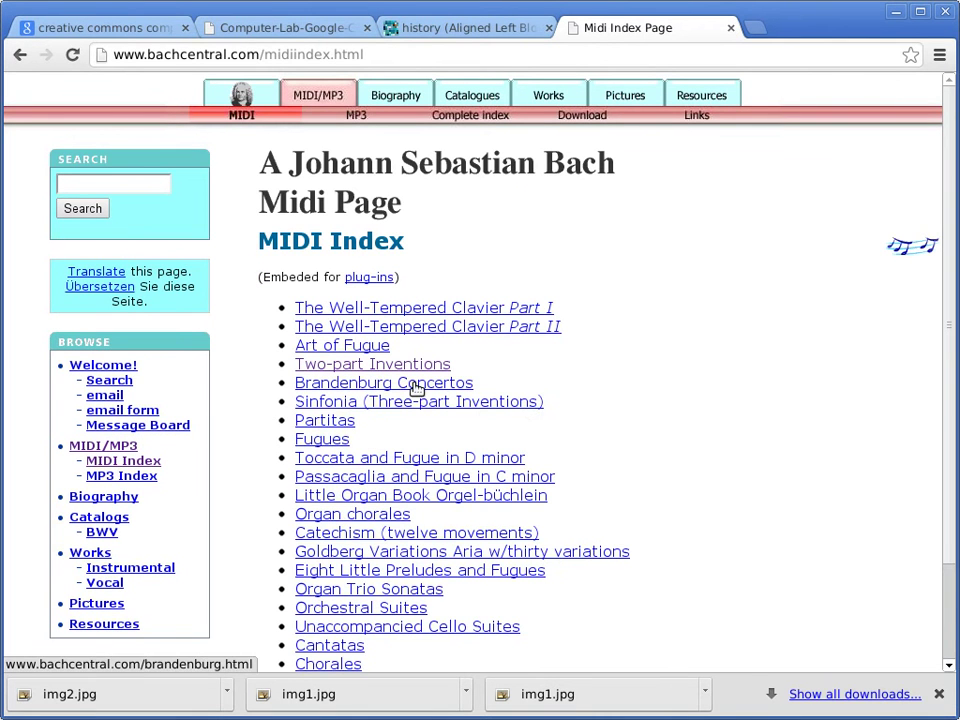
click(348, 497)
click(521, 310)
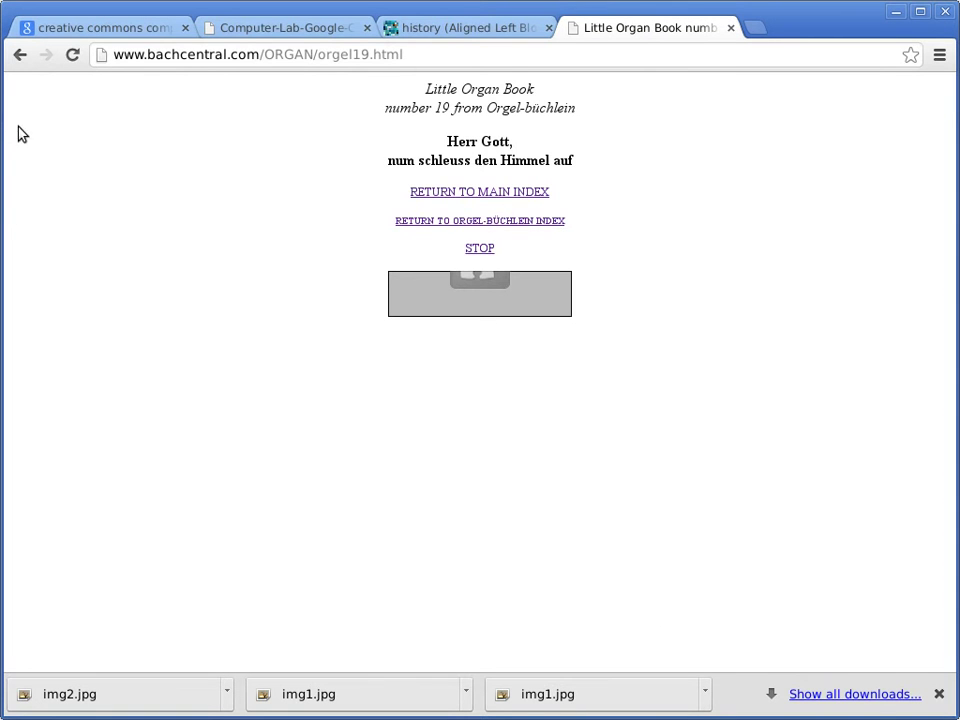
click(20, 60)
click(20, 60)
click(20, 60)
click(20, 60)
click(20, 60)
Go through Dave's J.S. Bach Page and The Art of Fugue to download 1080-c01.mid.
click(20, 60)
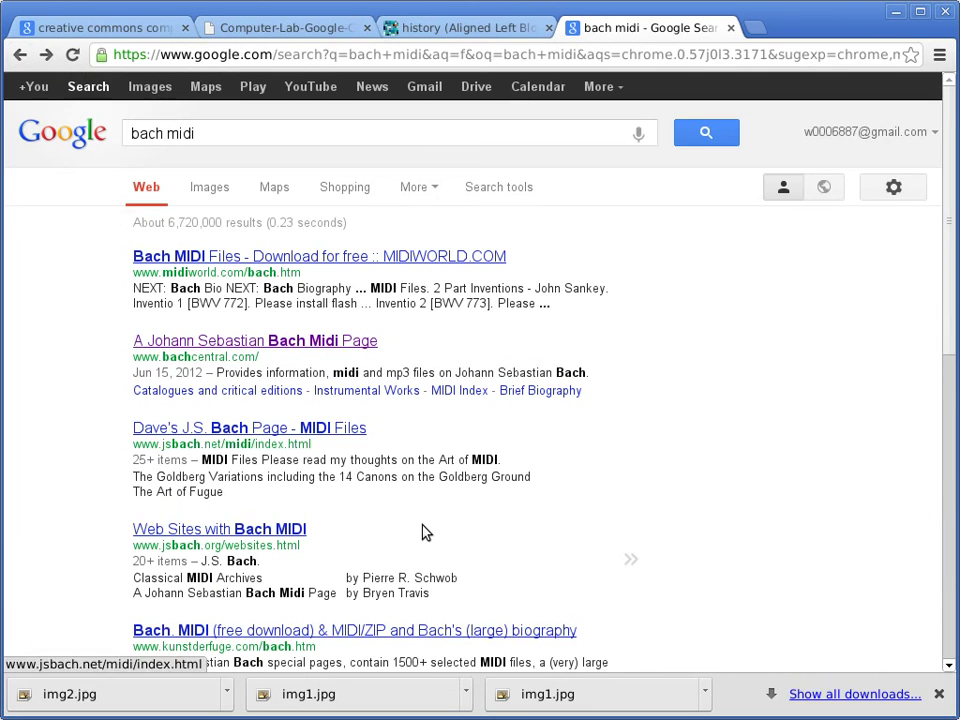
click(197, 427)
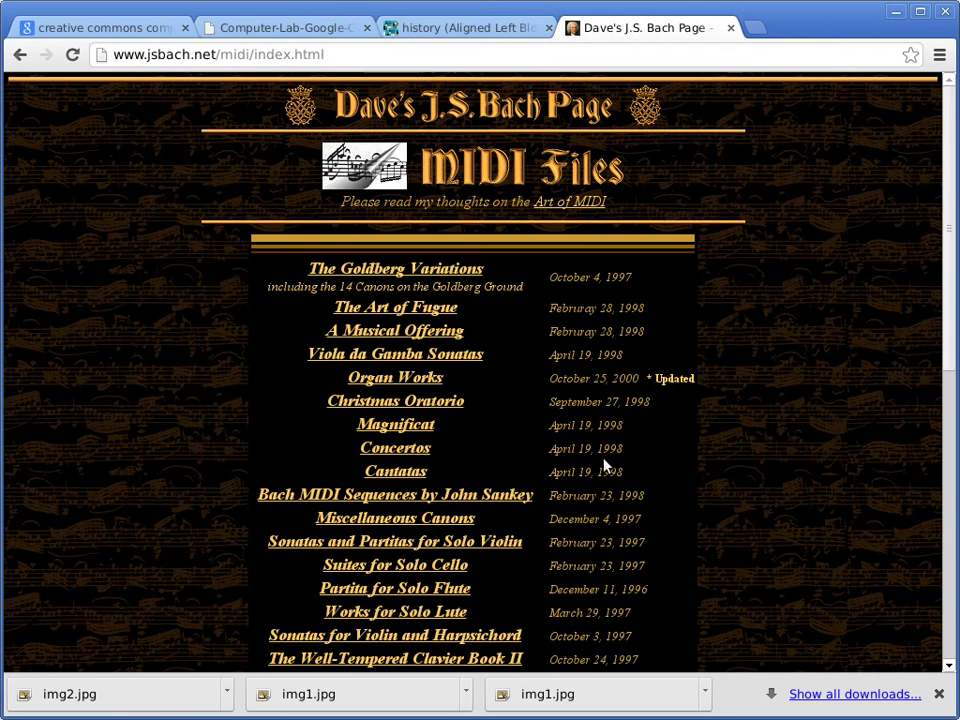
click(375, 307)
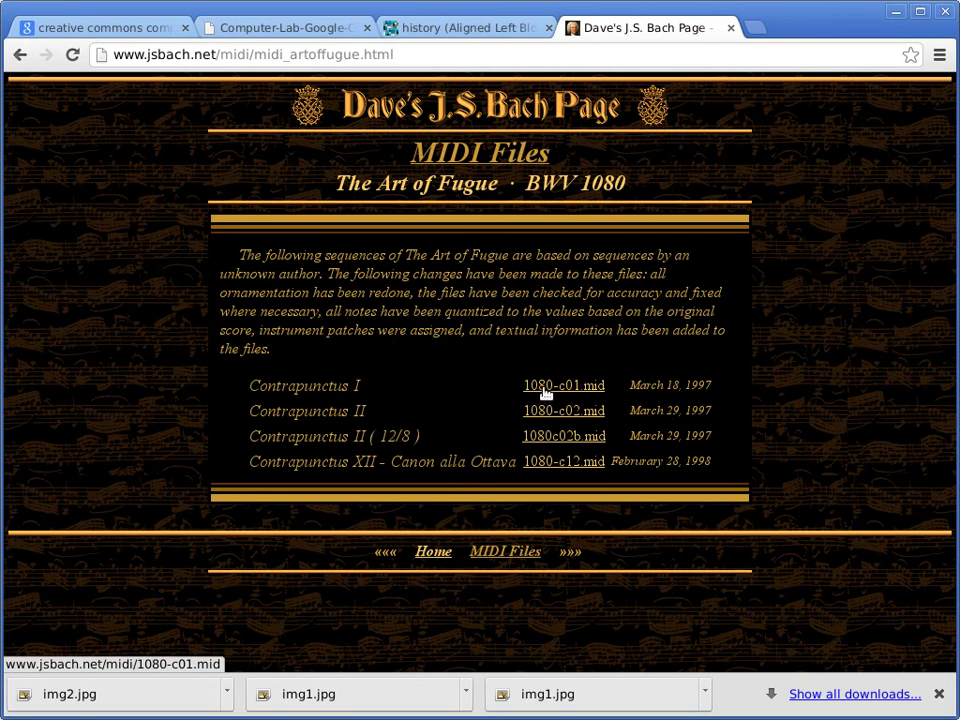
click(545, 393)
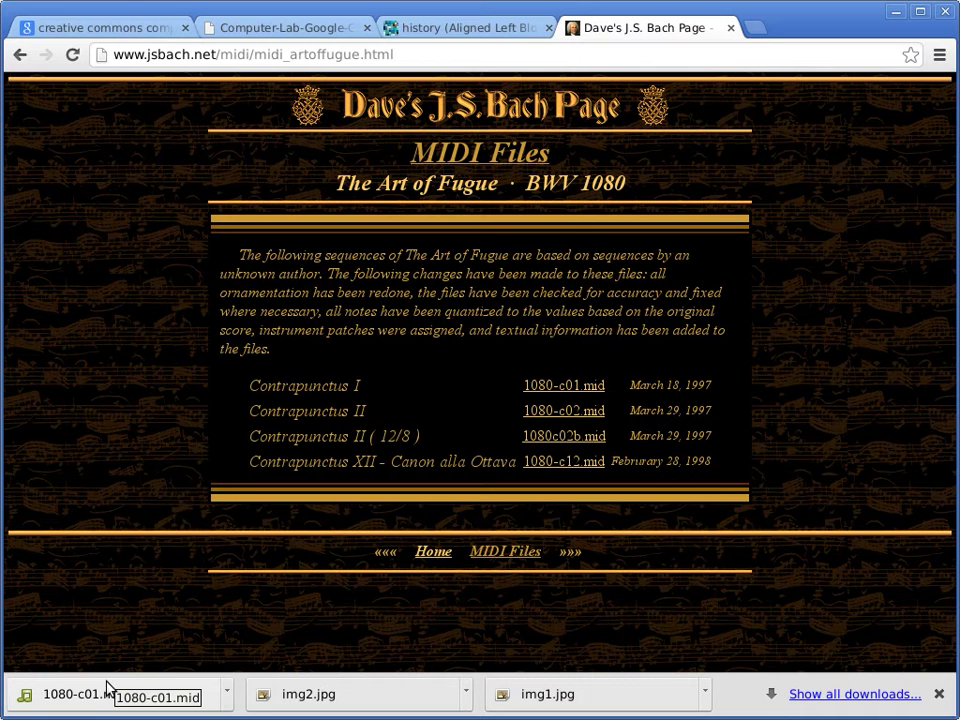
Minimize Chrome, then launch LMMS from the Terminal with the lmms command.
click(898, 20)
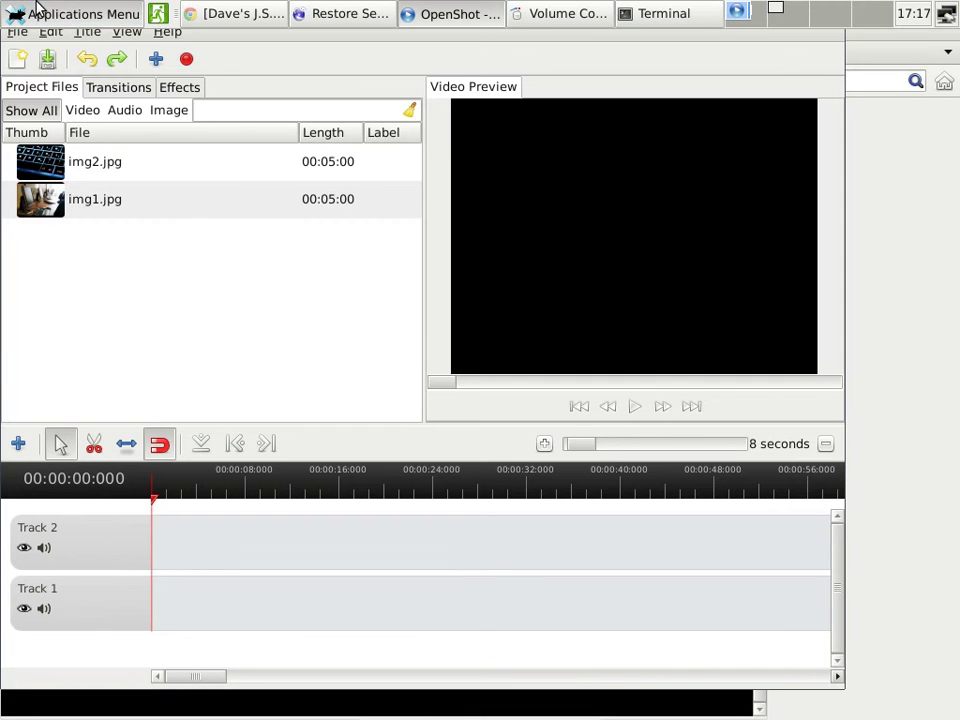
click(36, 10)
mouse_move(60, 197)
click(242, 219)
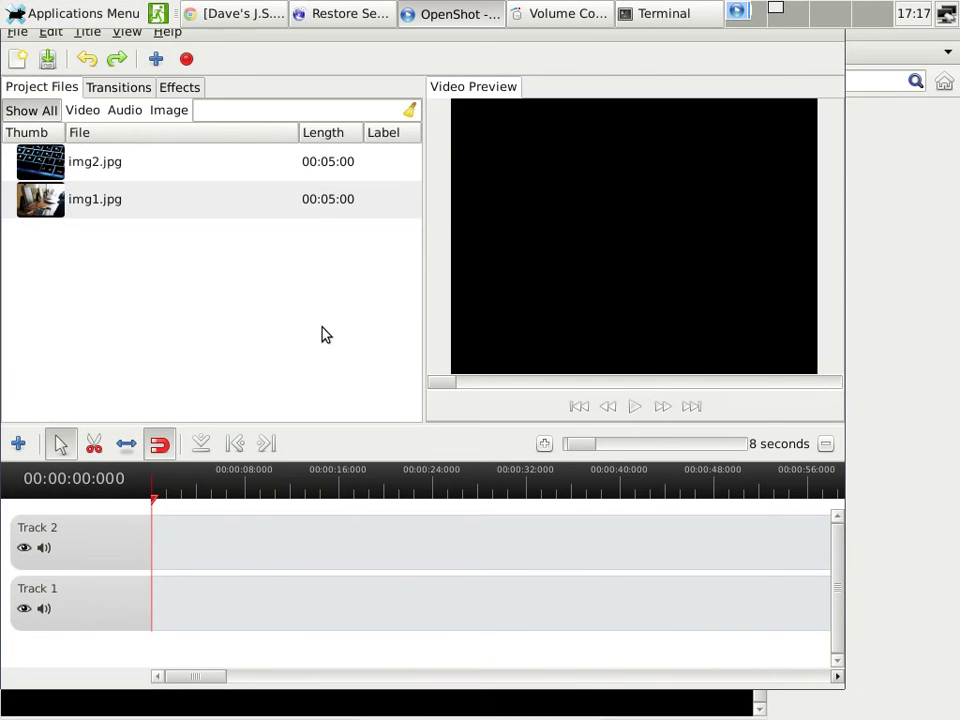
key(alt+Tab)
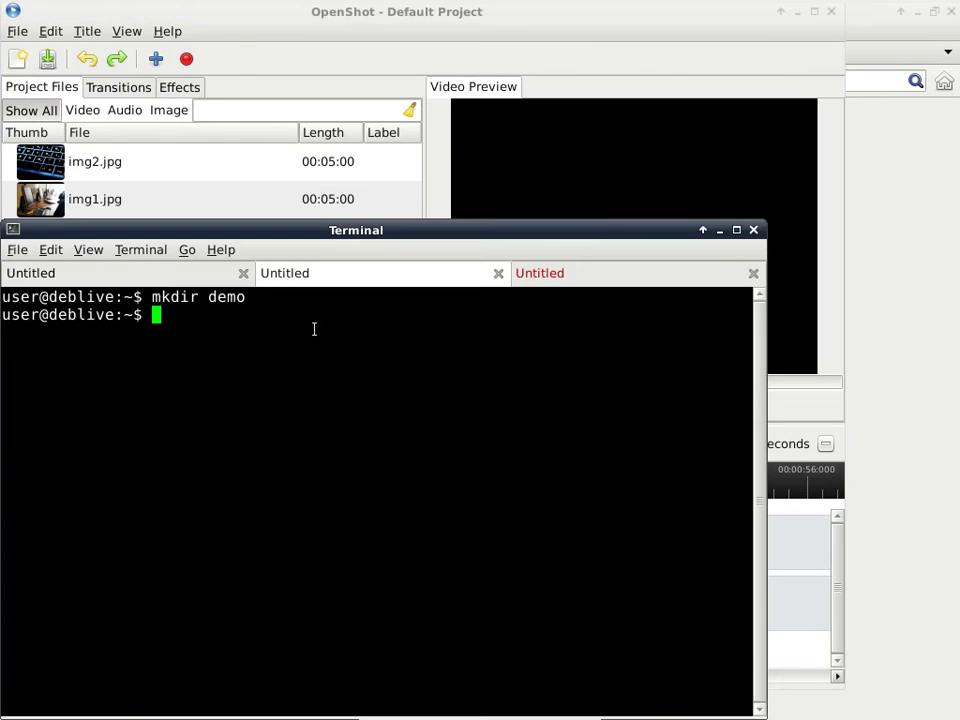
text(lmms)
key(Return)
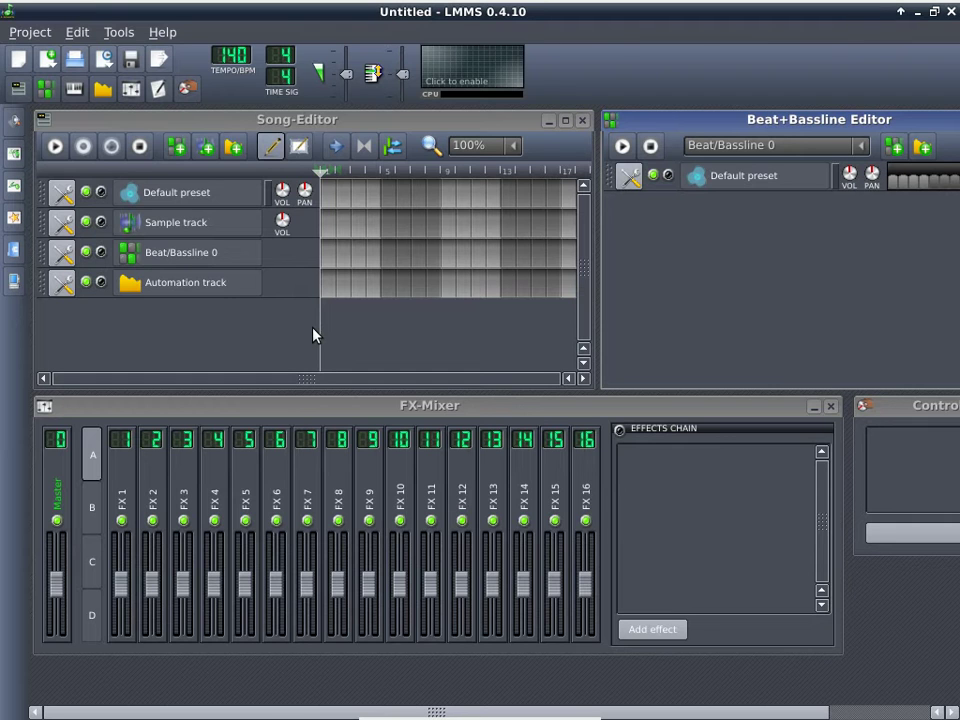
Import adele-skyfall.mid from the user's Downloads folder via Project > Import.
click(30, 34)
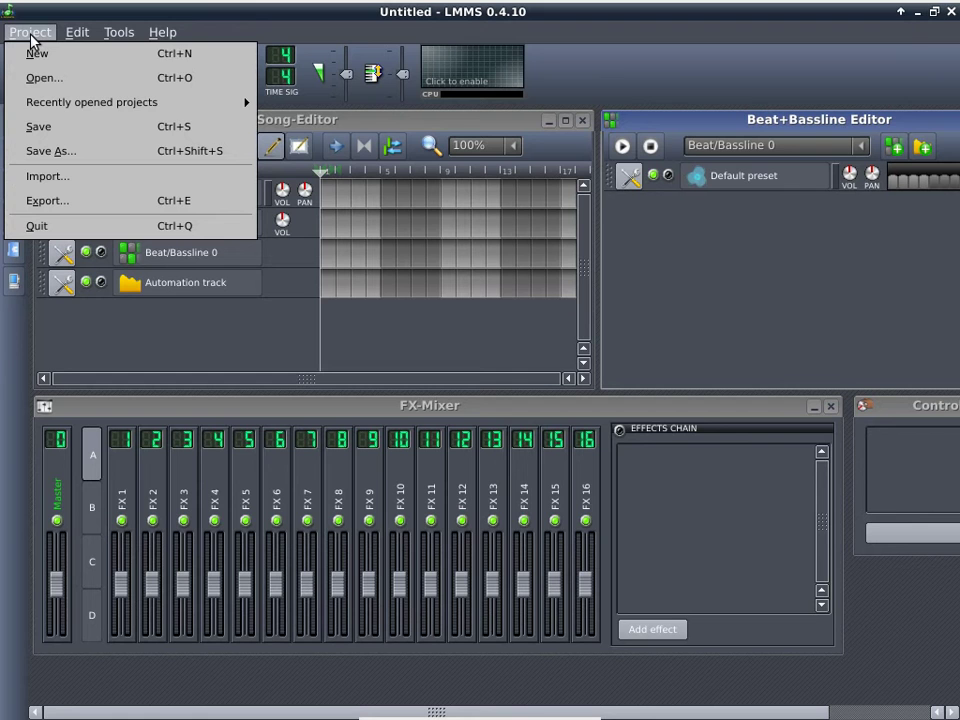
click(47, 184)
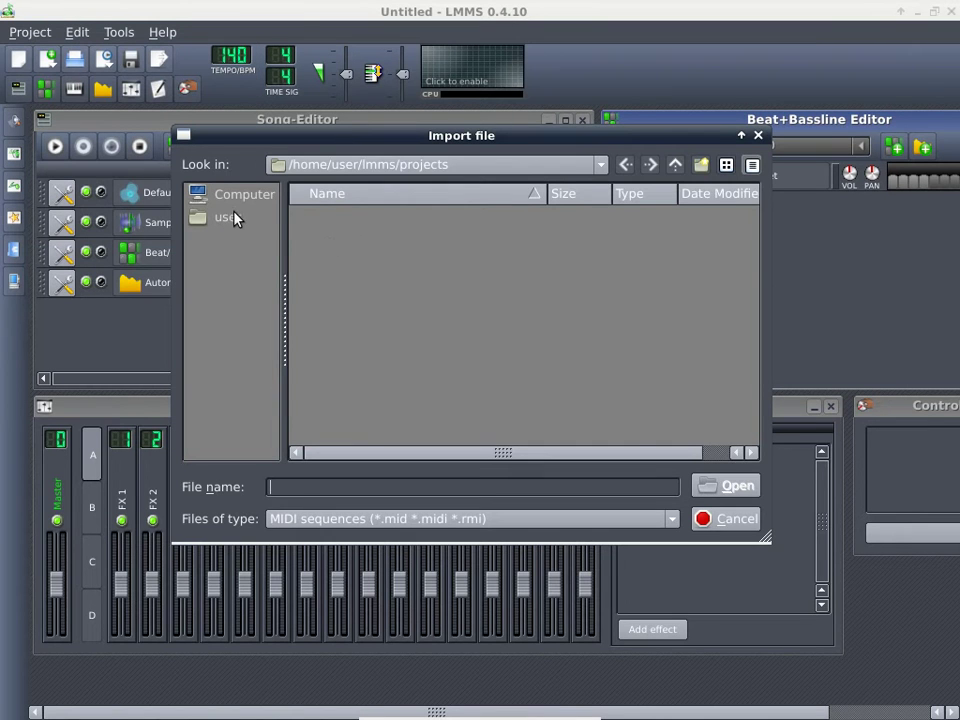
click(236, 217)
scroll(507, 305, down, 5)
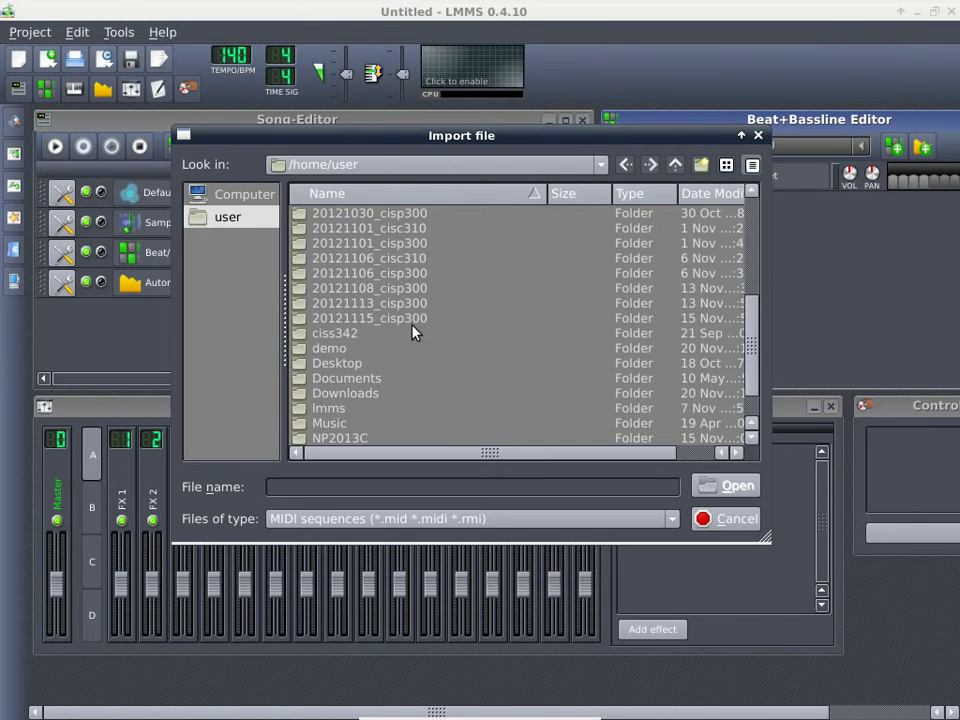
double_click(343, 394)
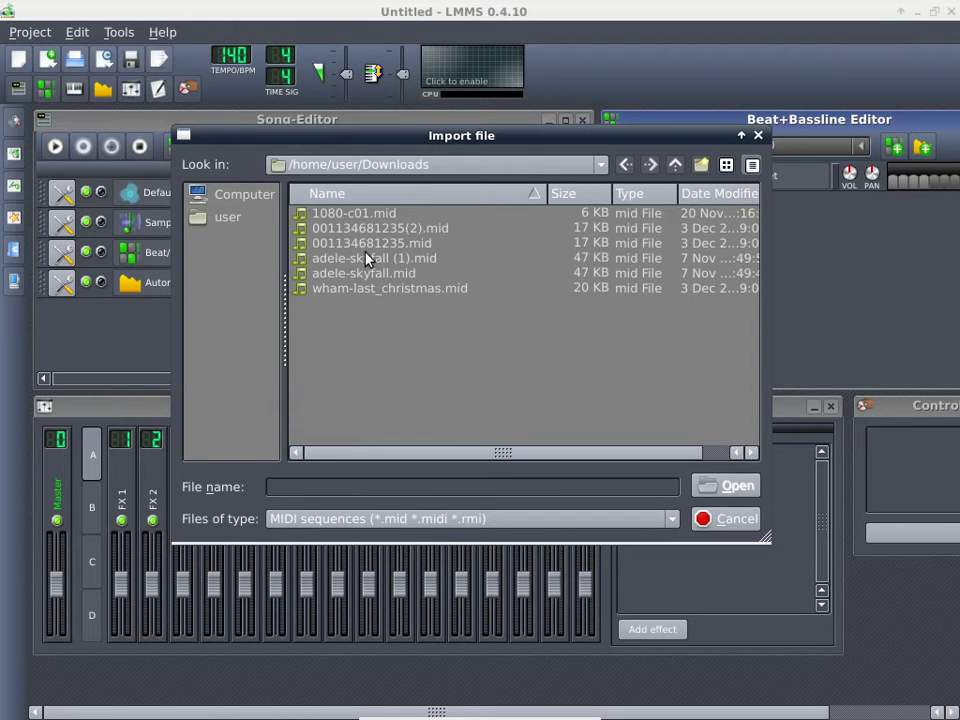
click(339, 289)
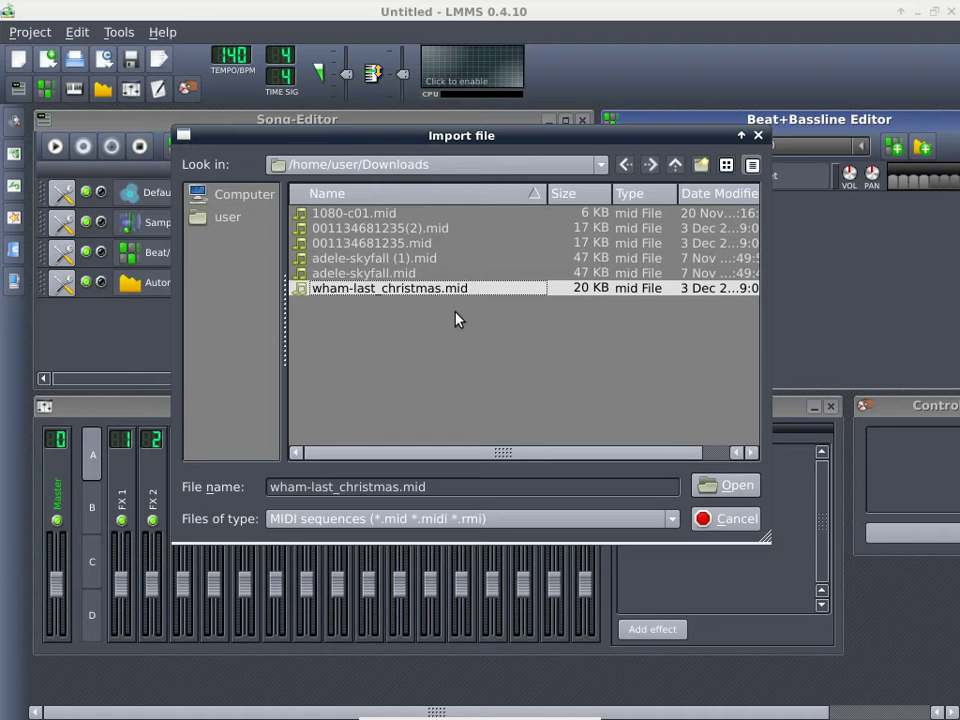
click(382, 273)
double_click(382, 275)
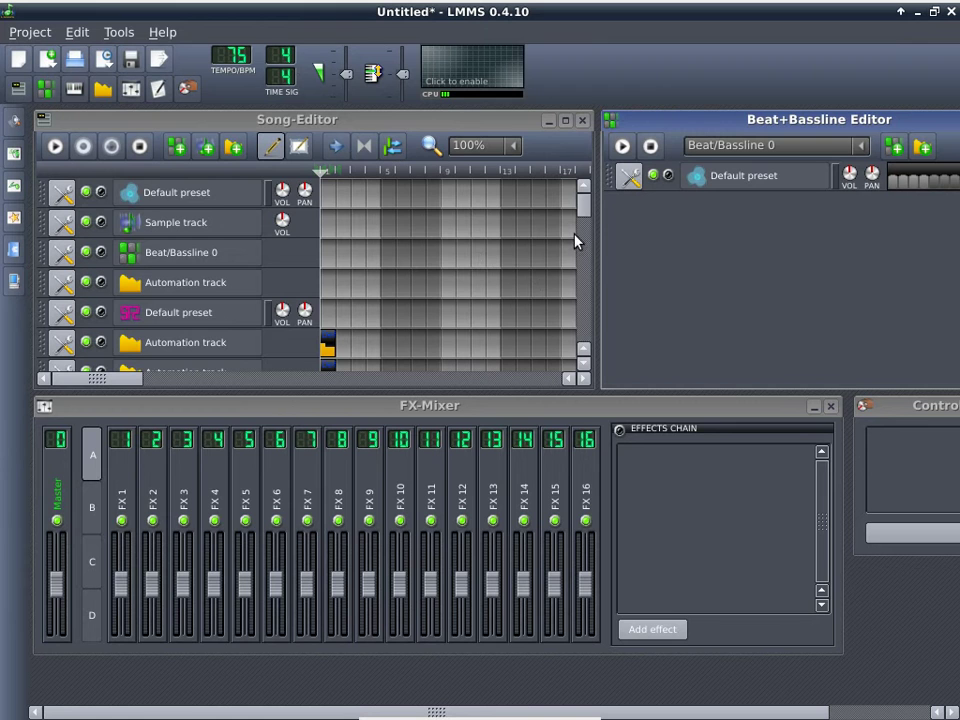
scroll(587, 249, down, 3)
scroll(587, 249, down, 1)
drag(584, 262, 590, 291)
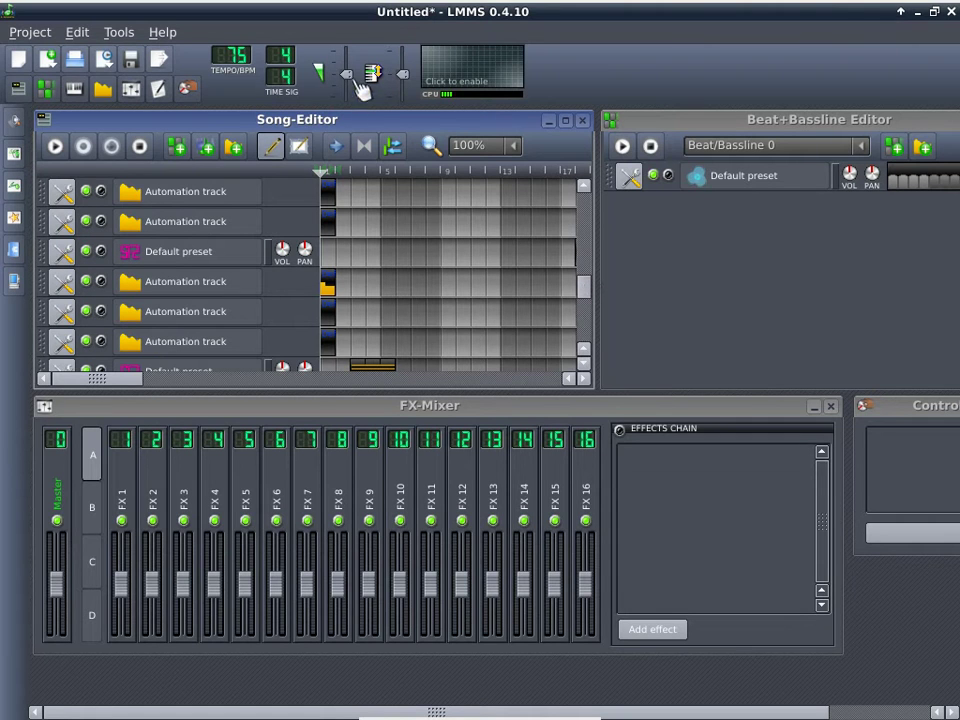
drag(356, 76, 357, 101)
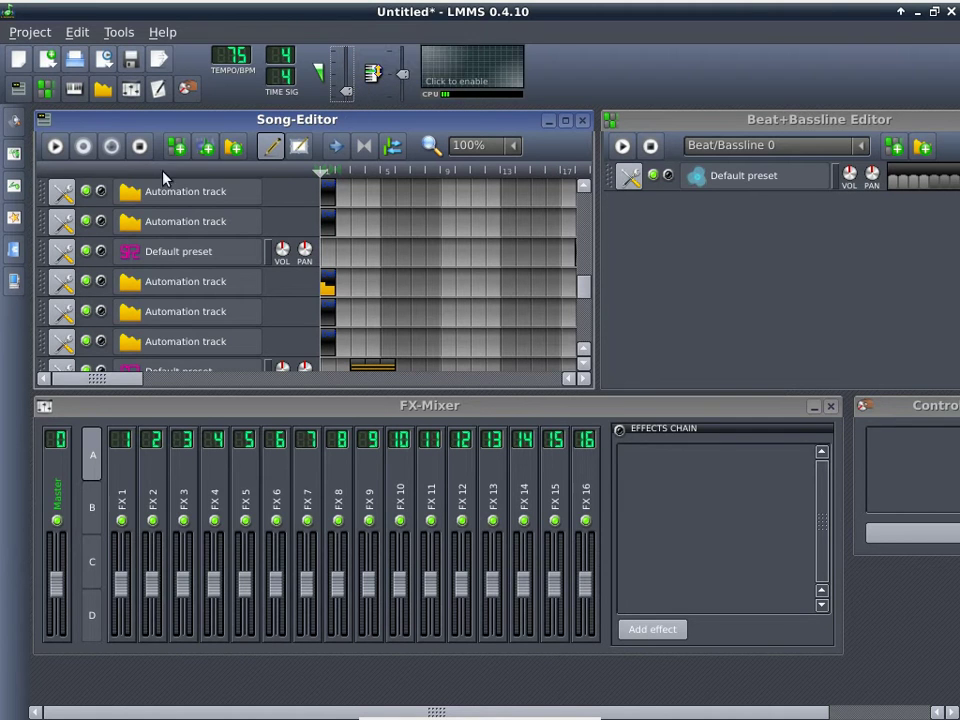
click(55, 146)
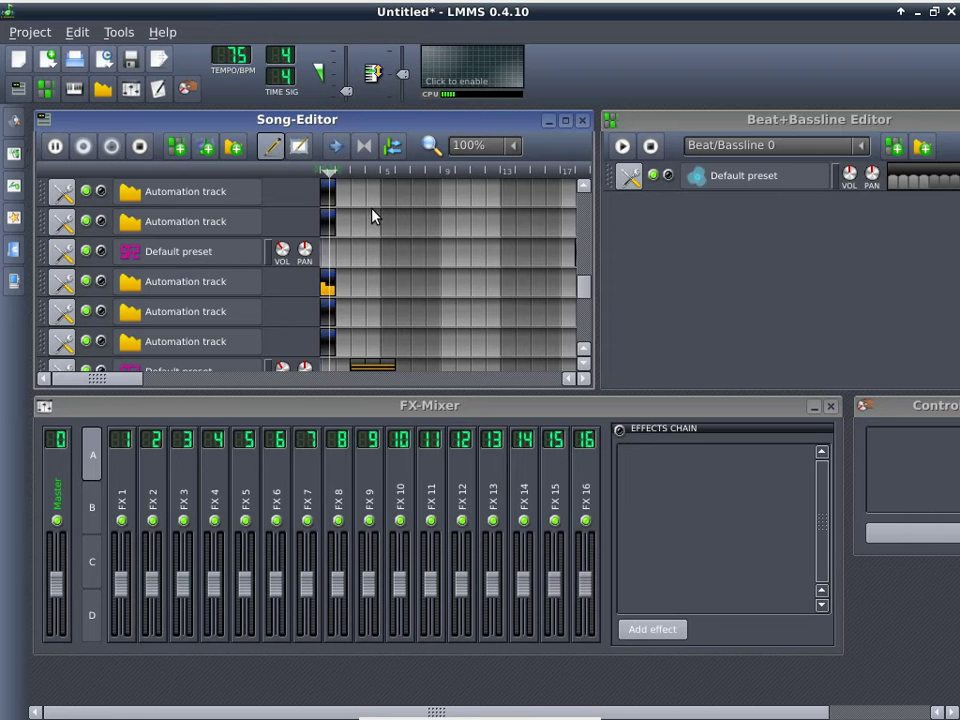
key(alt+Tab)
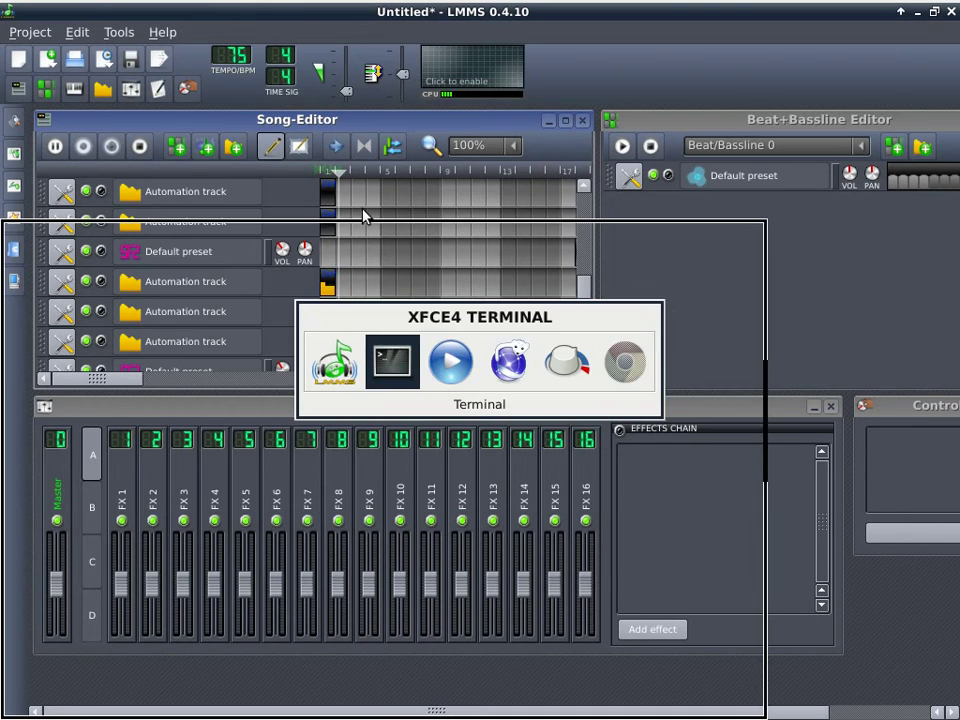
key(alt+Tab)
key(alt+Tab)
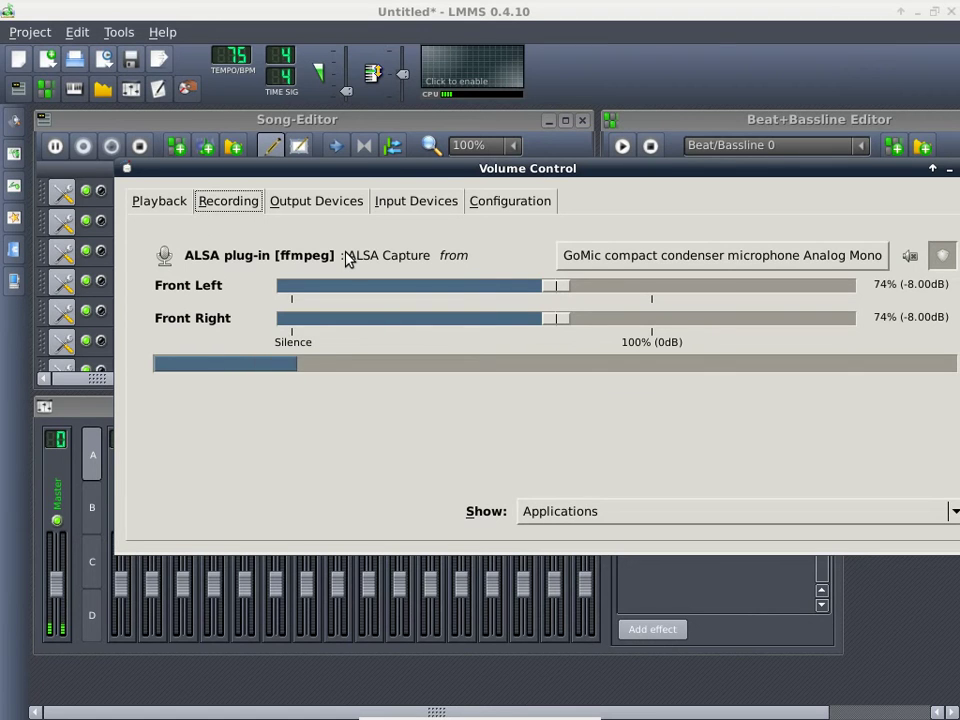
click(738, 18)
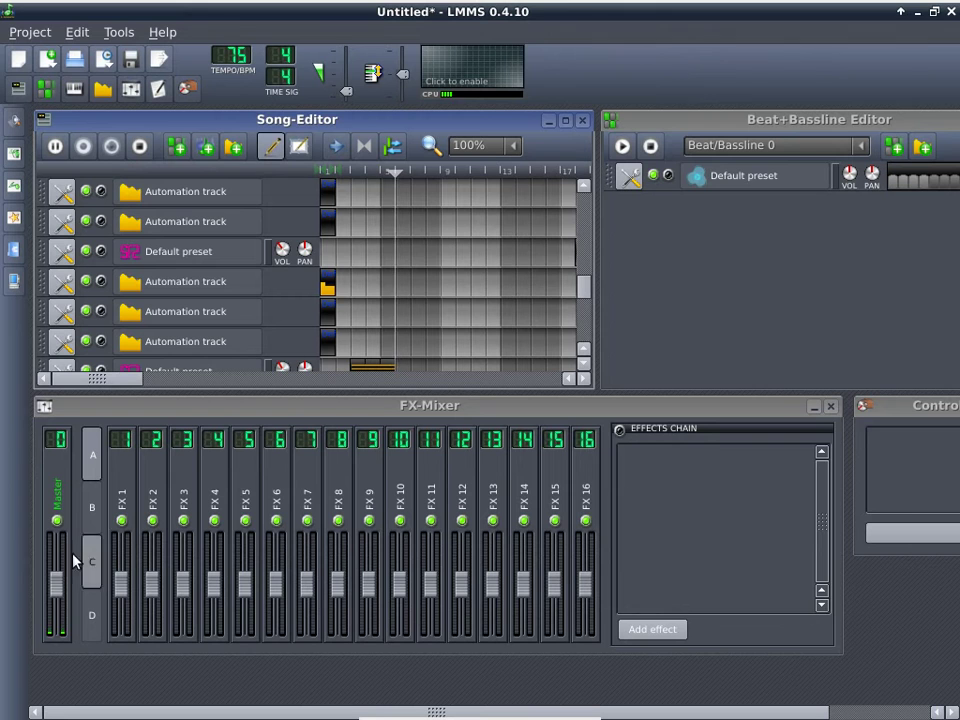
Raise the master volume from 24% to about 65%, then pause the playing song.
click(354, 97)
drag(356, 100, 362, 95)
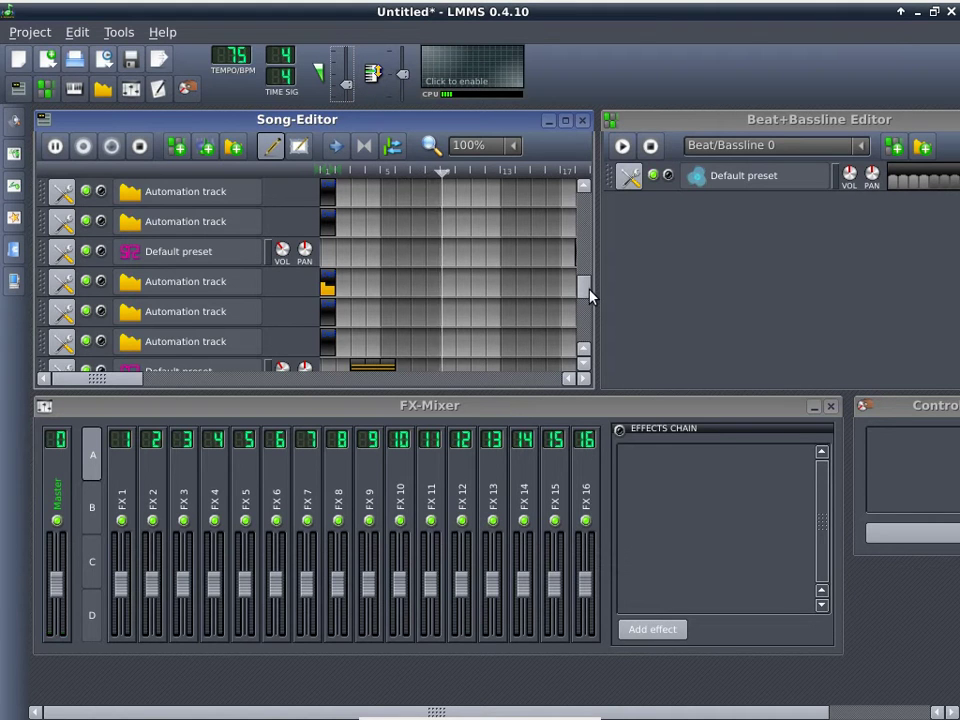
drag(589, 296, 589, 256)
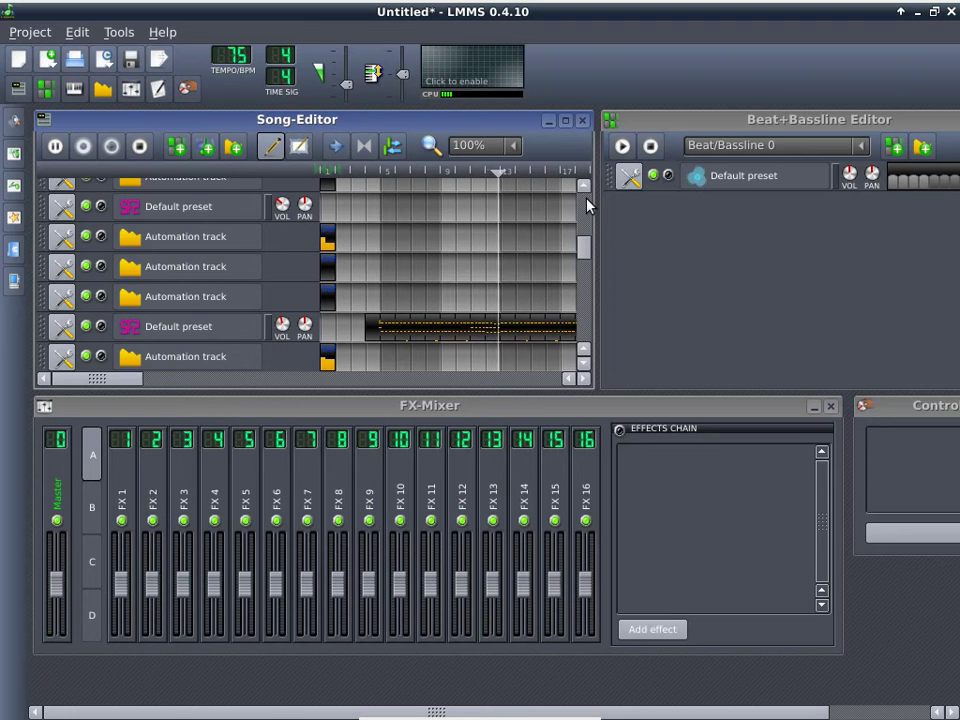
drag(580, 252, 585, 279)
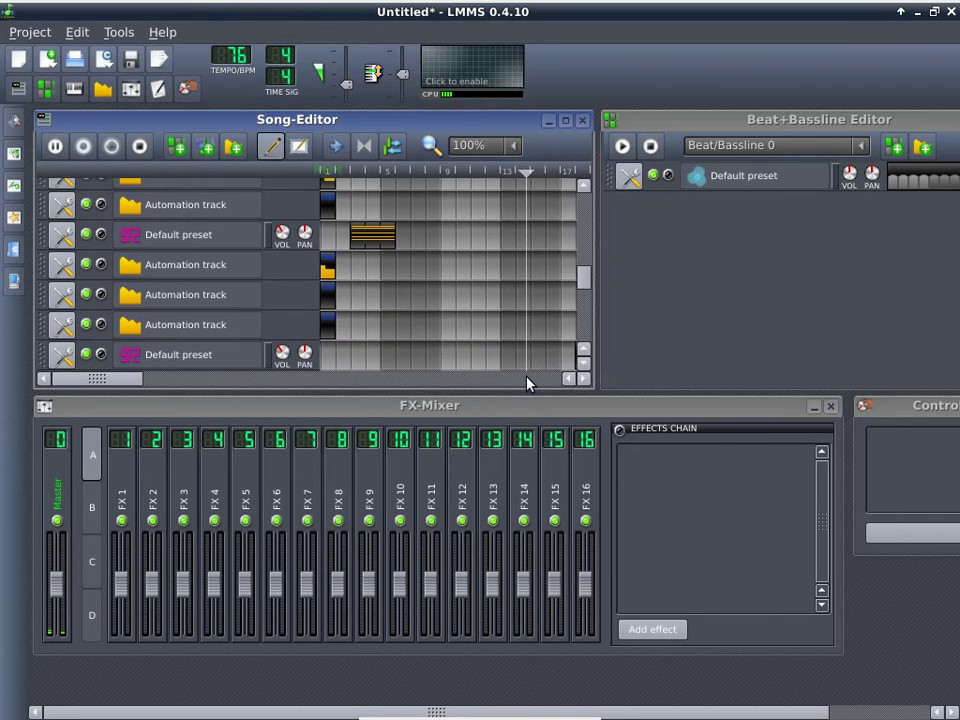
scroll(528, 383, right, 1)
scroll(528, 383, left, 2)
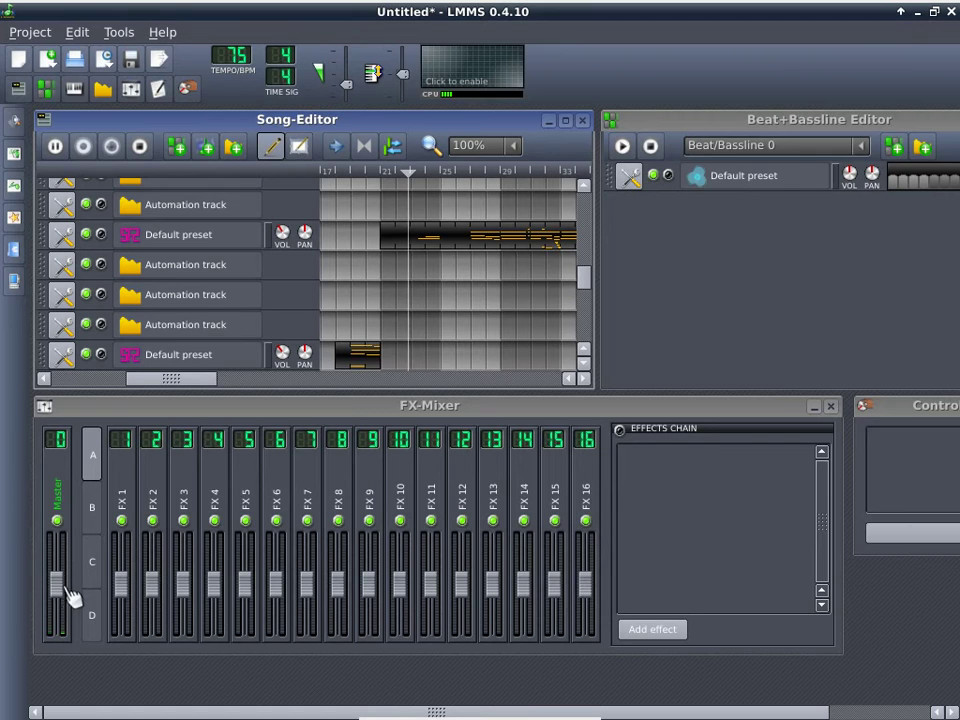
drag(357, 90, 357, 84)
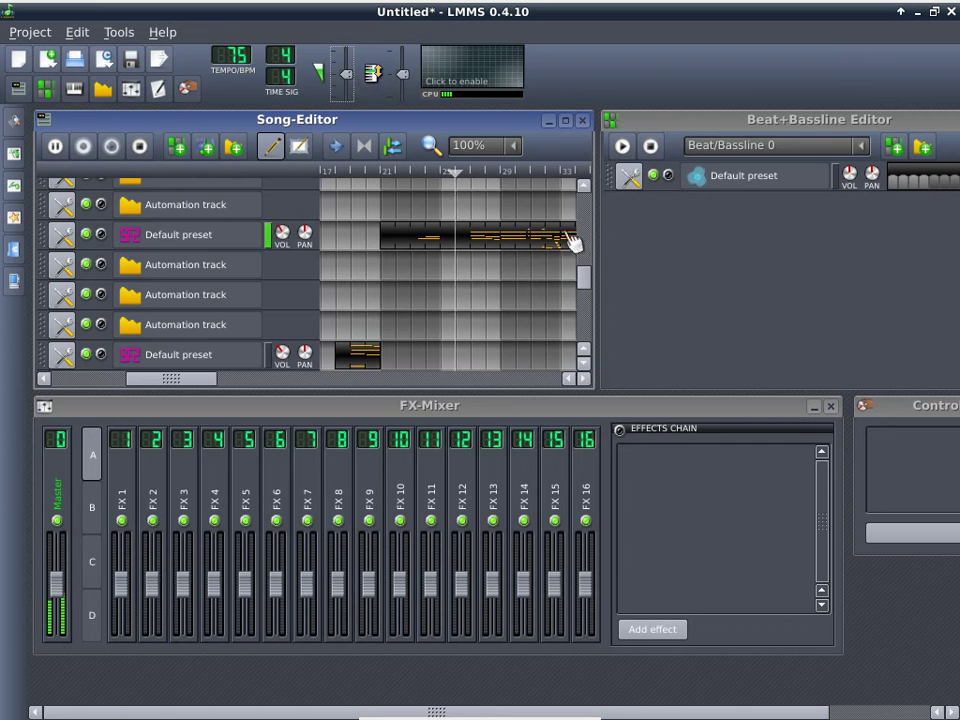
drag(586, 279, 586, 251)
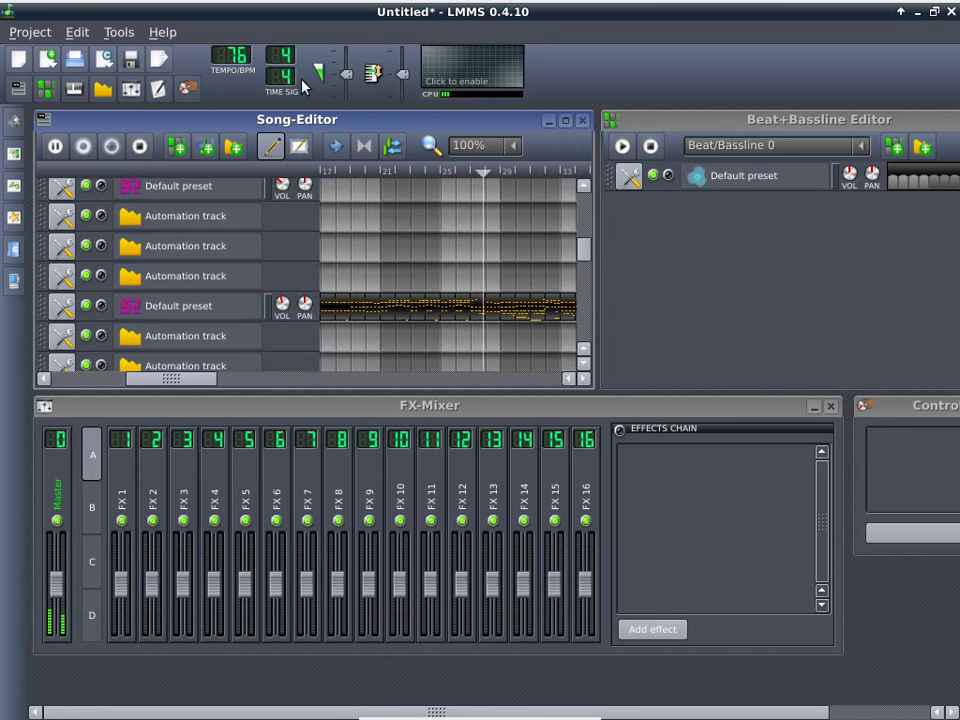
click(55, 147)
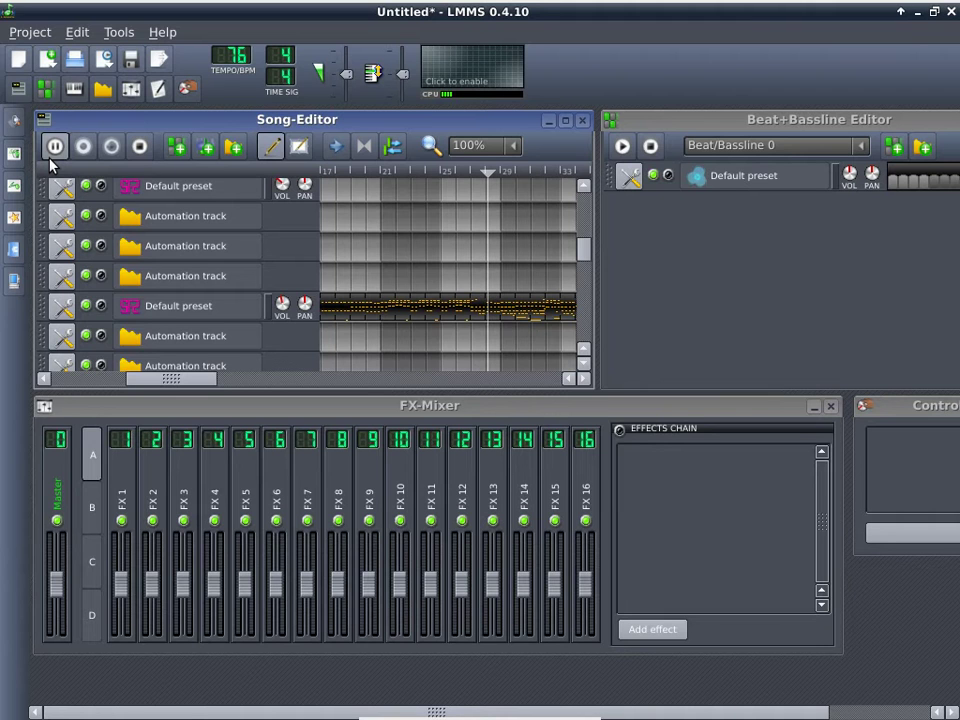
click(40, 34)
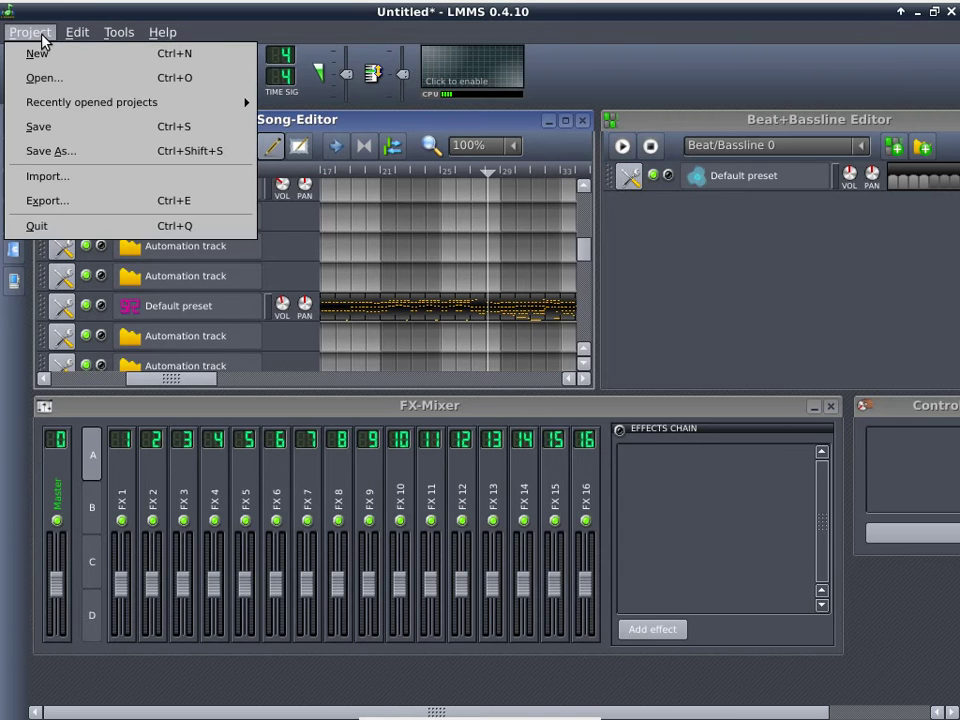
Export the song as an OGG file named music into /home/user/demo.
click(72, 201)
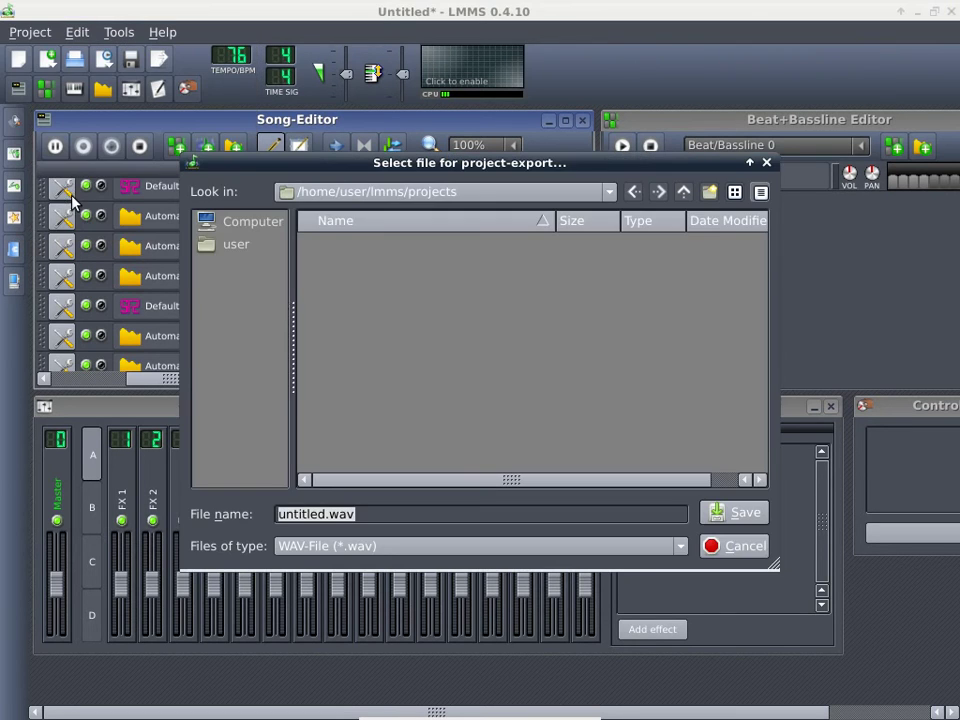
click(234, 246)
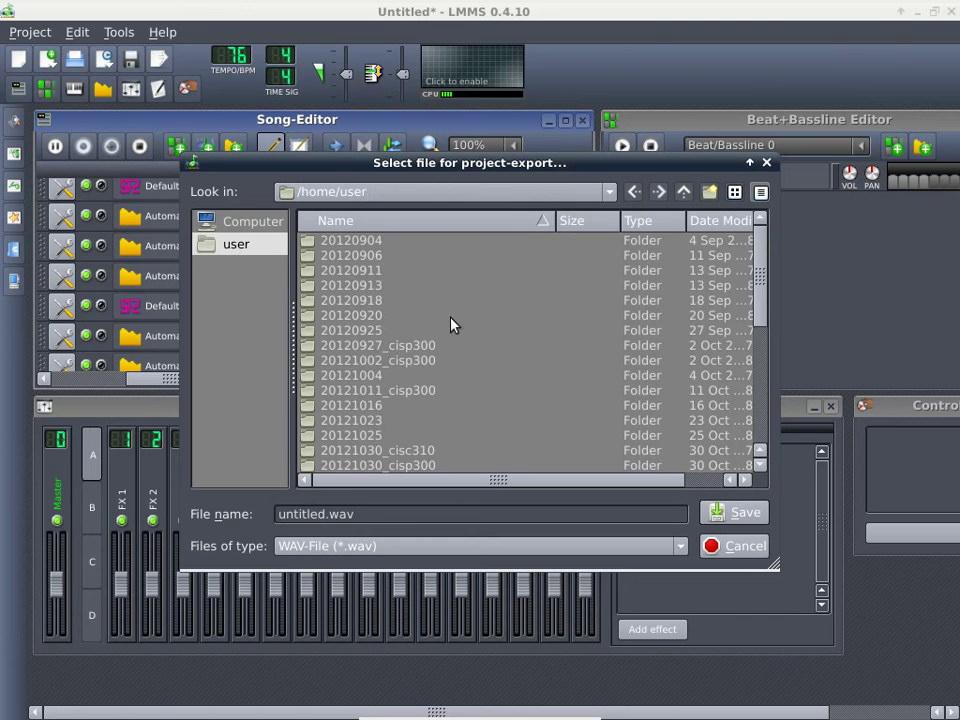
scroll(457, 322, down, 7)
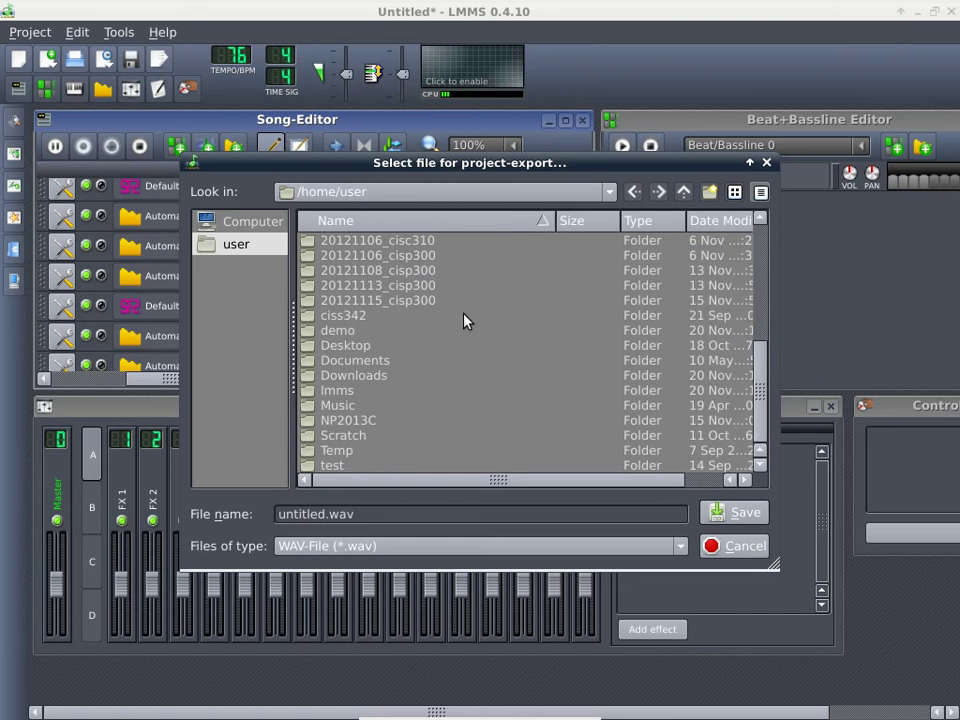
double_click(334, 333)
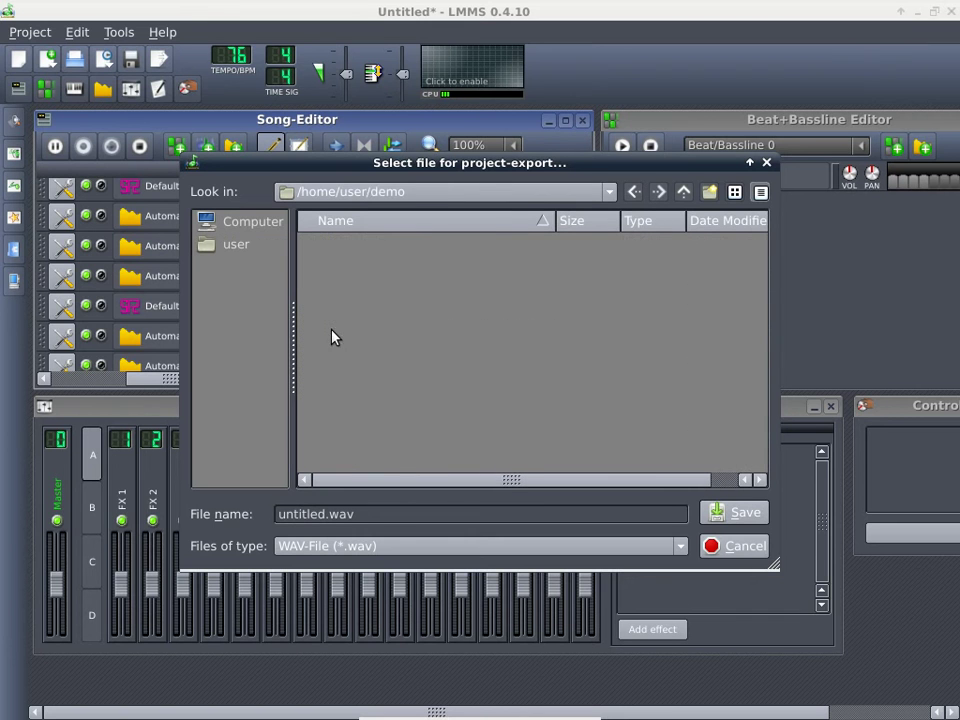
click(456, 547)
click(456, 578)
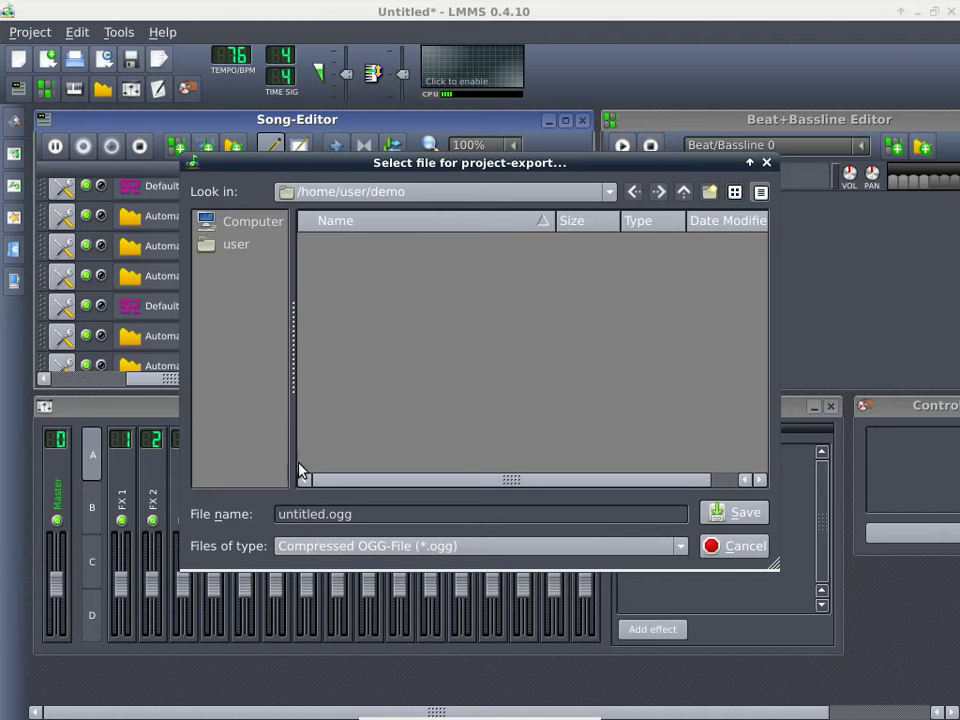
double_click(309, 512)
text(music)
click(758, 520)
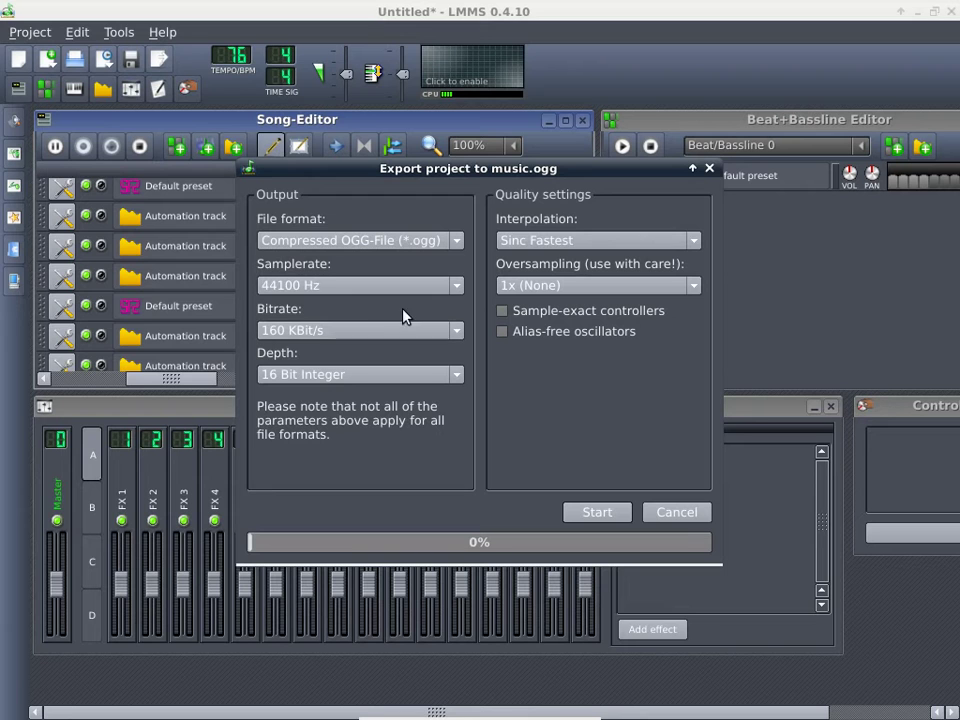
click(455, 289)
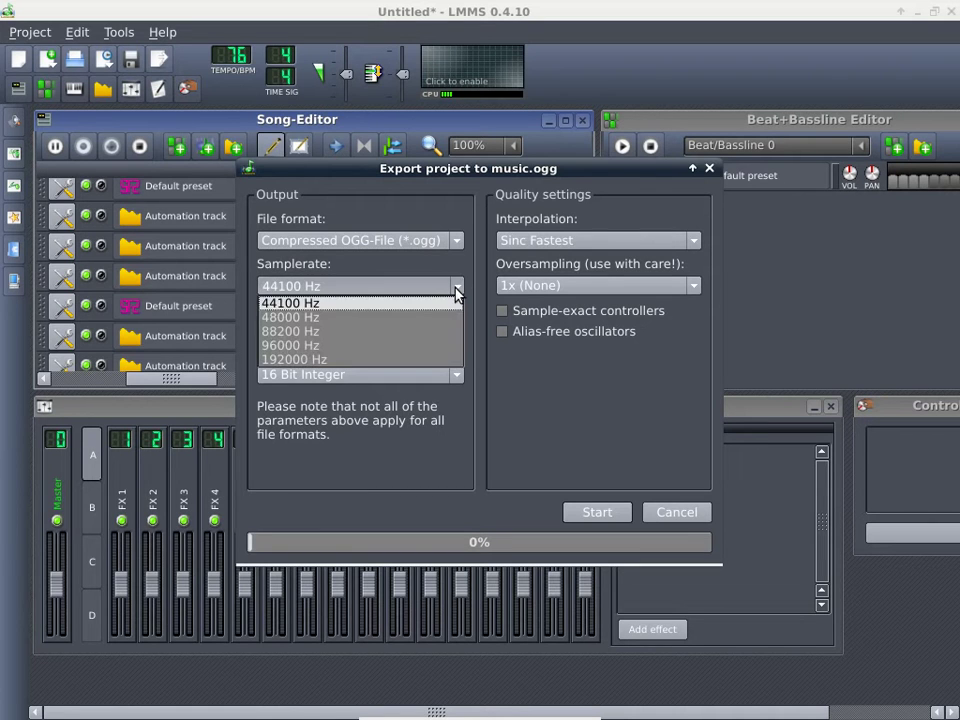
click(377, 310)
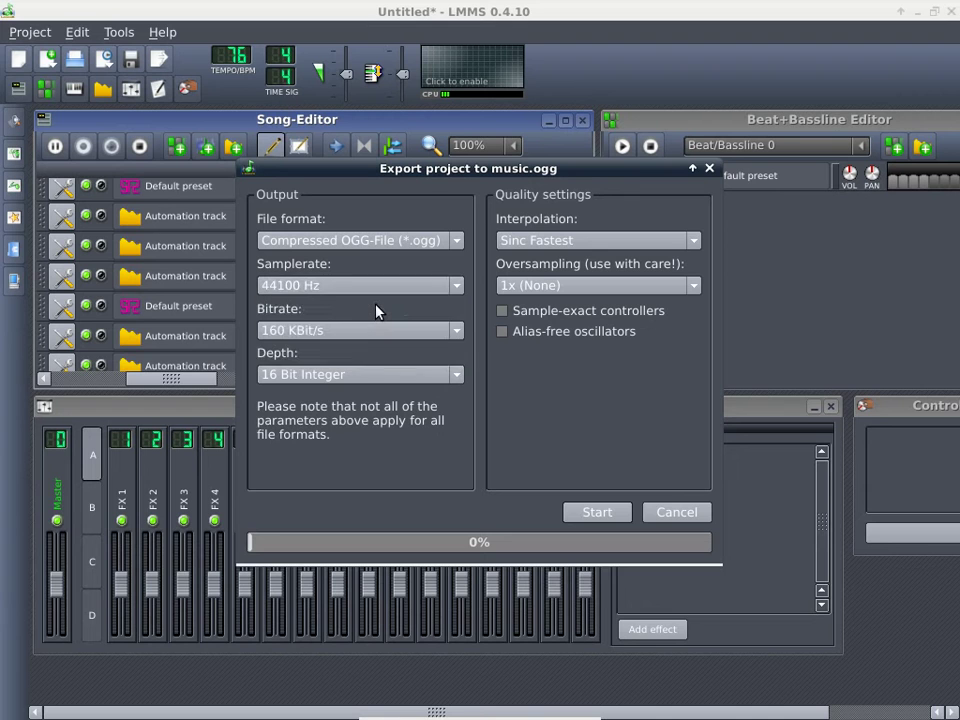
Change the export bitrate from 160 to 128 KBit/s.
click(458, 337)
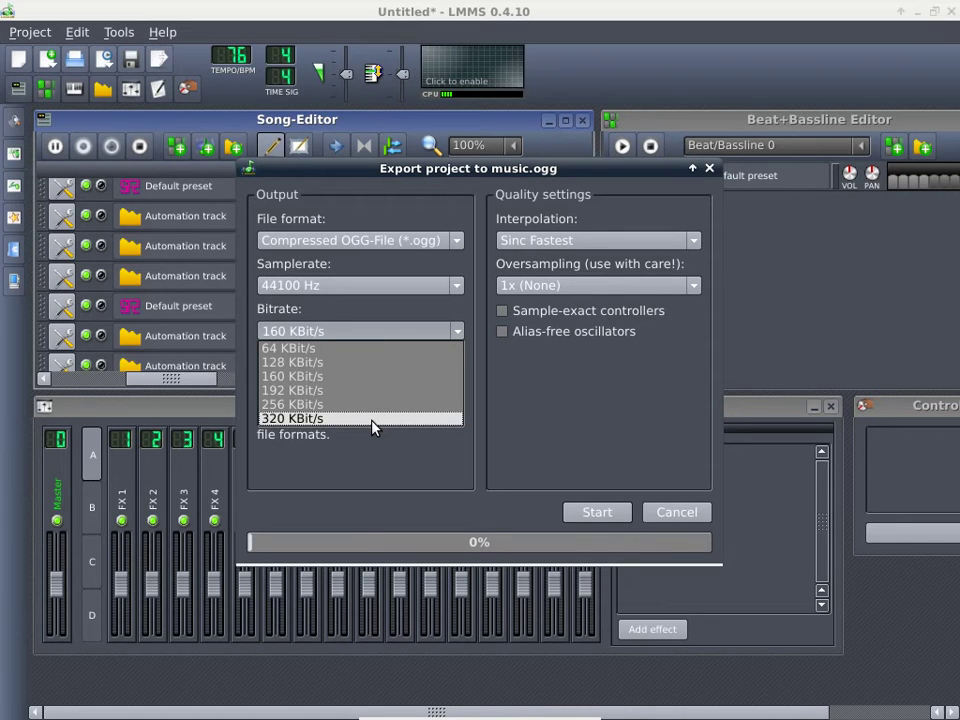
click(363, 362)
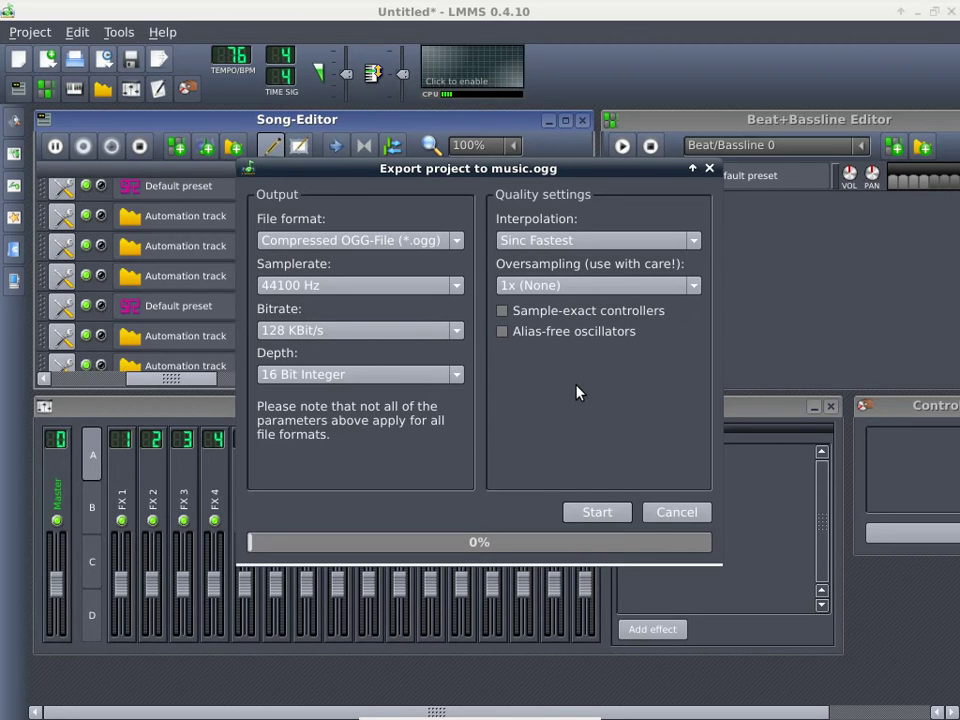
Start rendering music.ogg, then cycle toward another window while it renders.
click(617, 512)
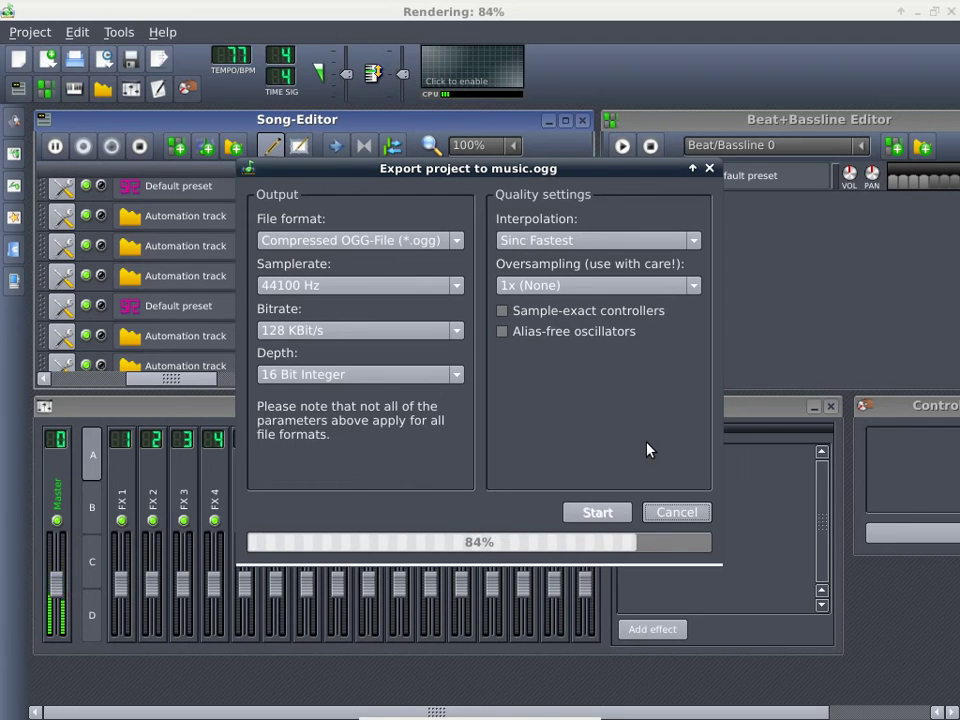
key(alt+Tab)
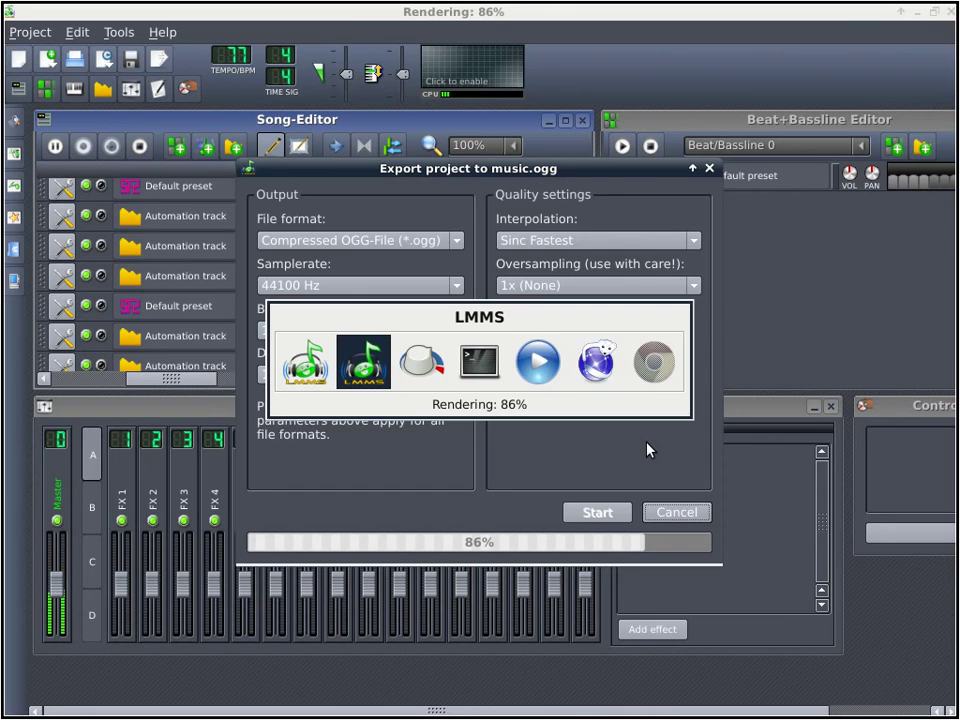
key(alt+Tab)
key(alt+Tab)
Search 'nintendo ds music pad' in a new Chrome tab and scroll to Synthtopia's program list.
key(alt+Tab)
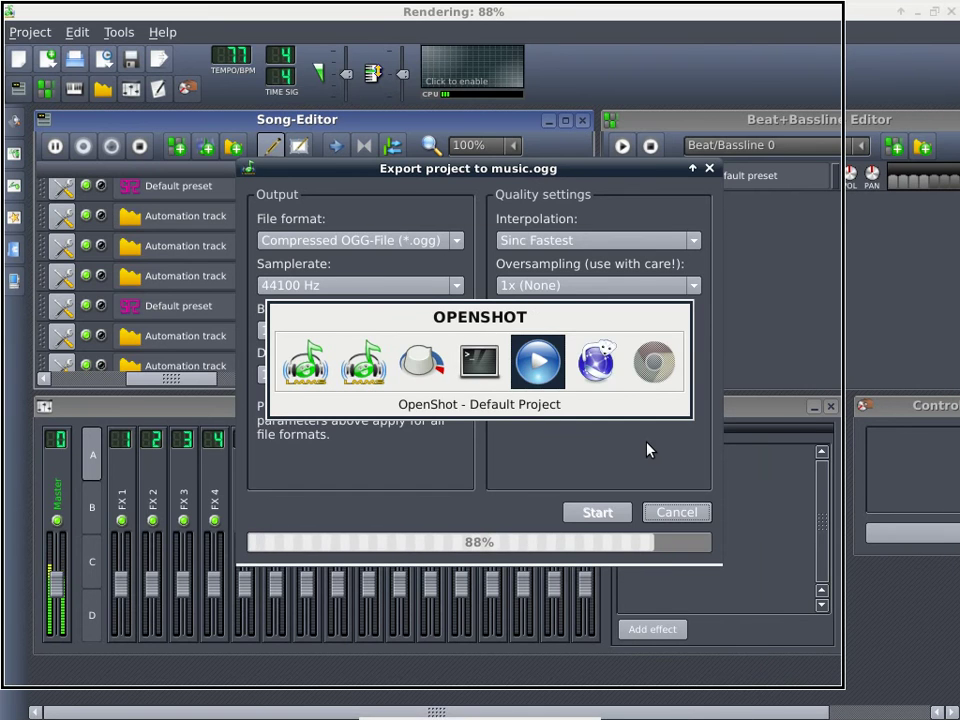
key(alt+Tab)
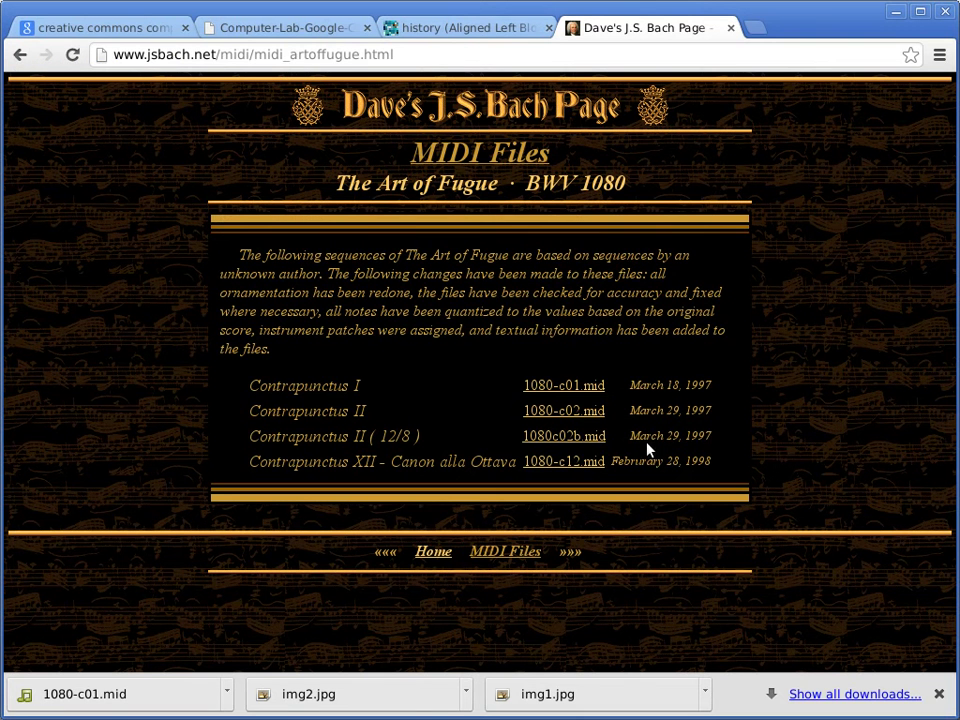
click(752, 28)
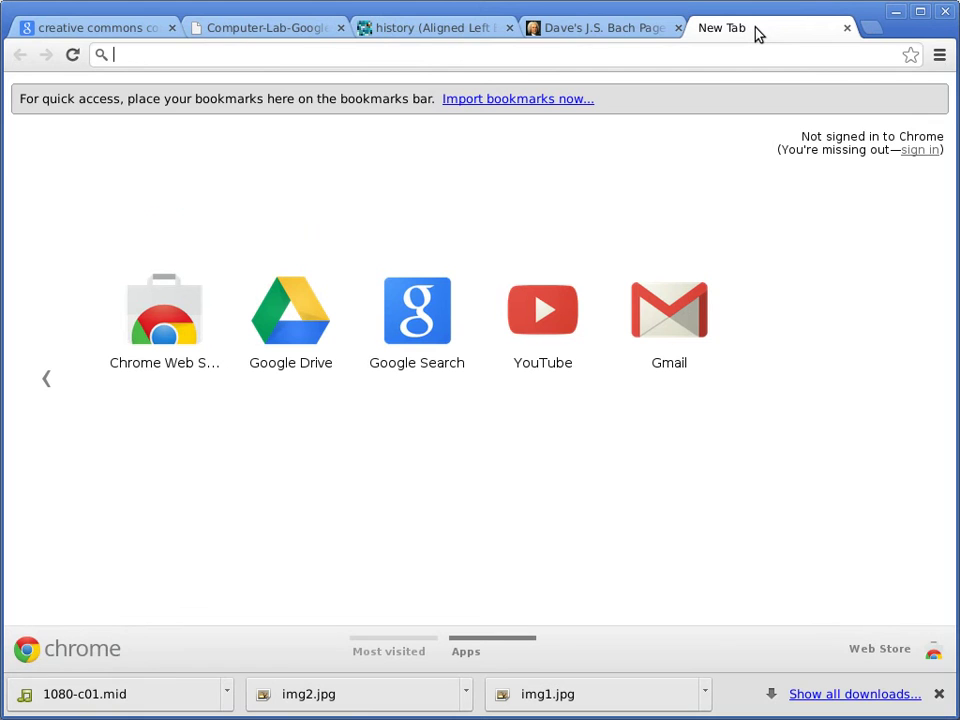
text(nintendo ds )
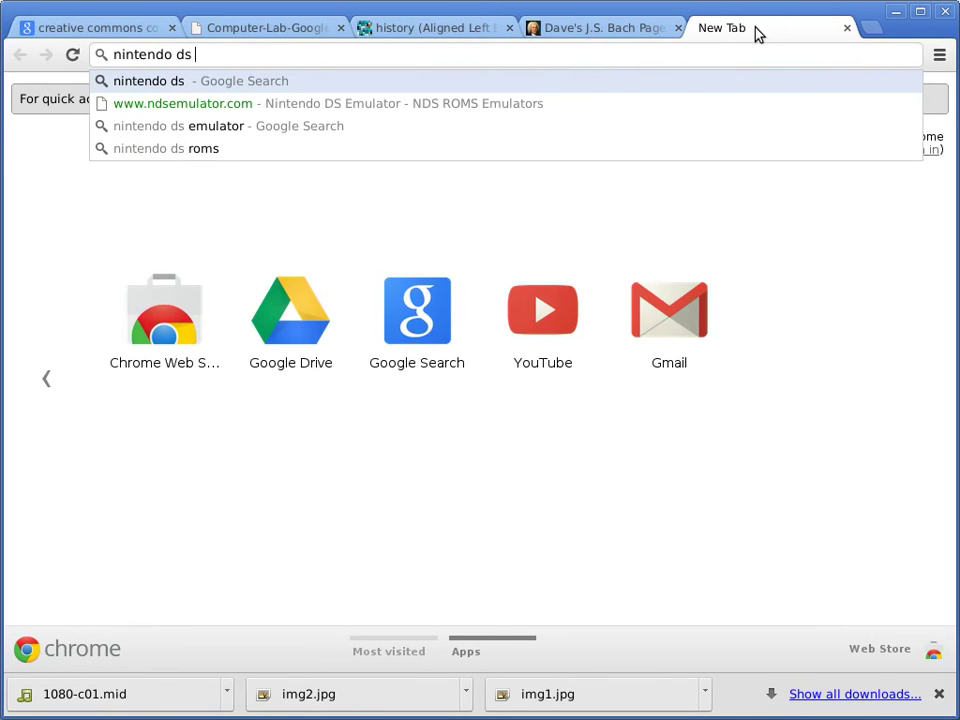
text(music pad)
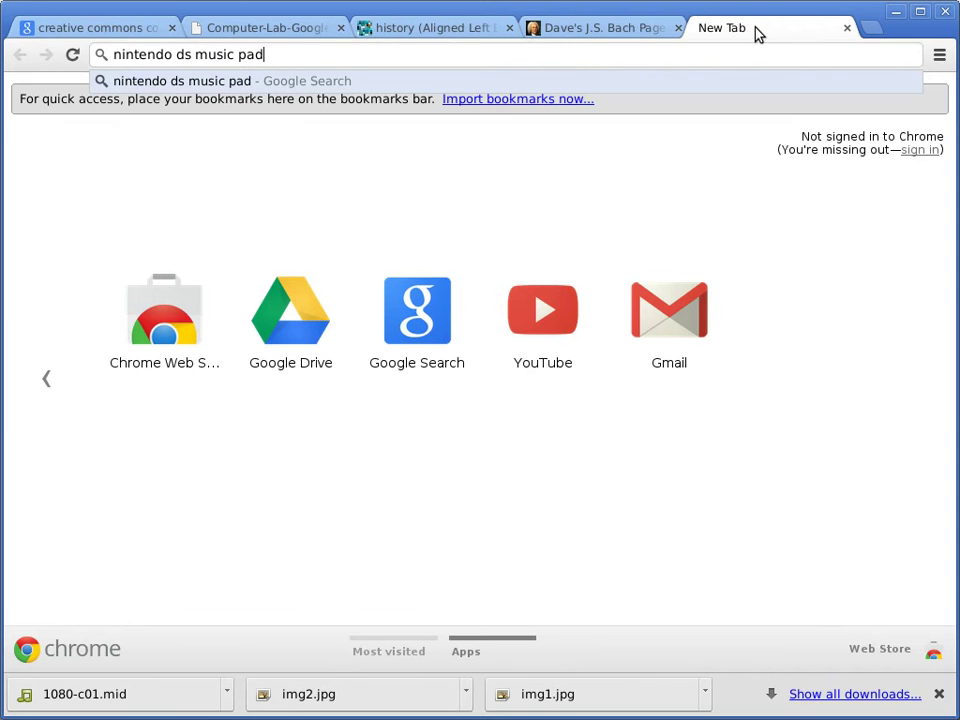
key(Return)
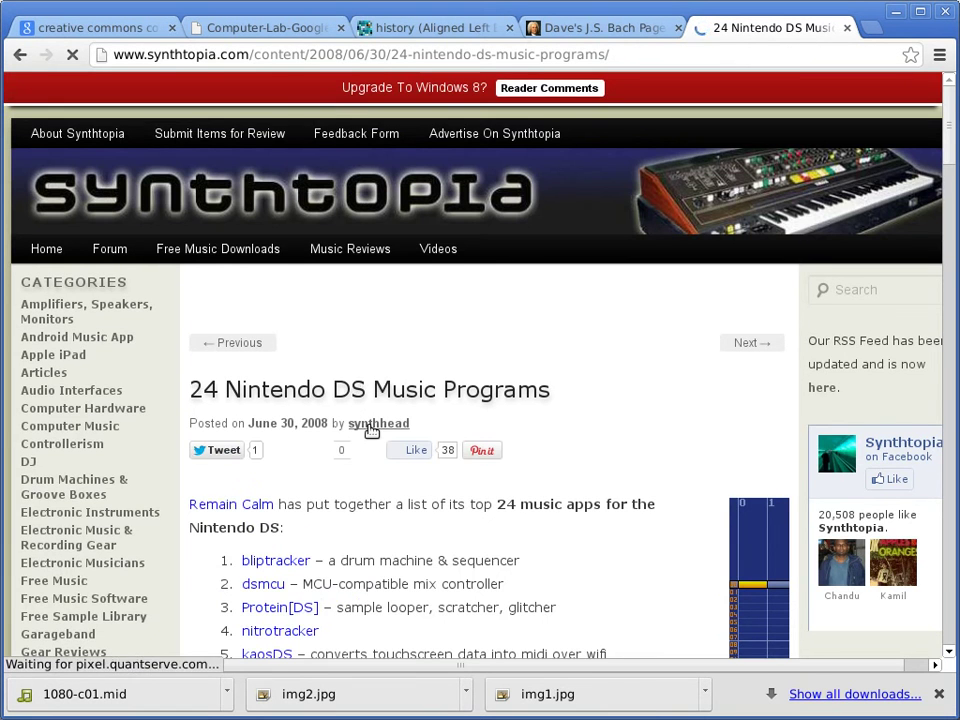
scroll(350, 352, down, 6)
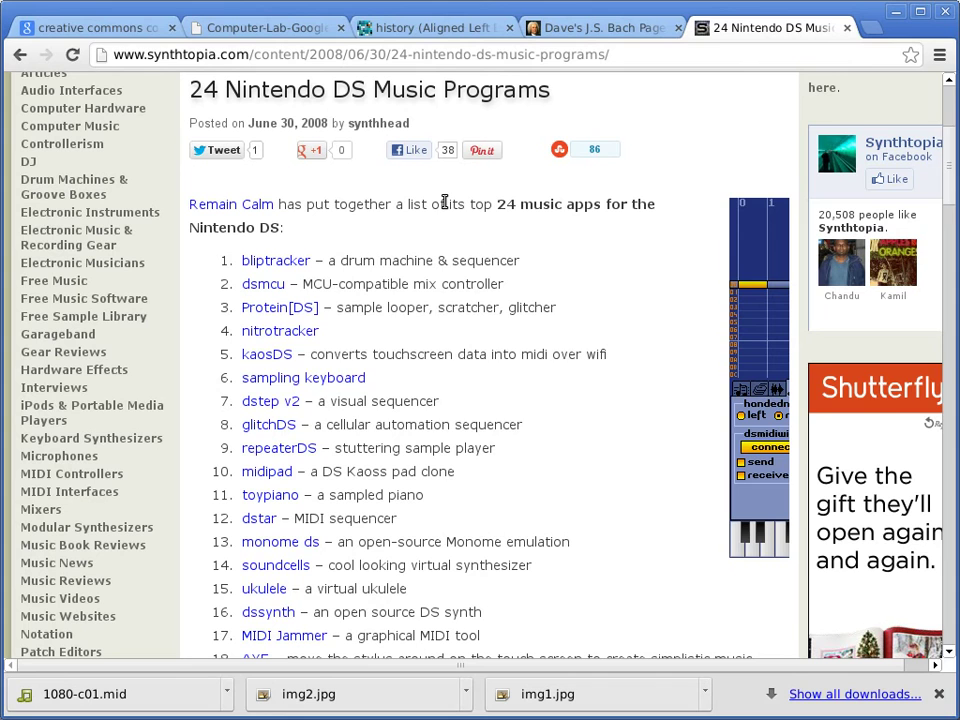
Quit LMMS, discarding the unsaved project.
key(alt+Tab)
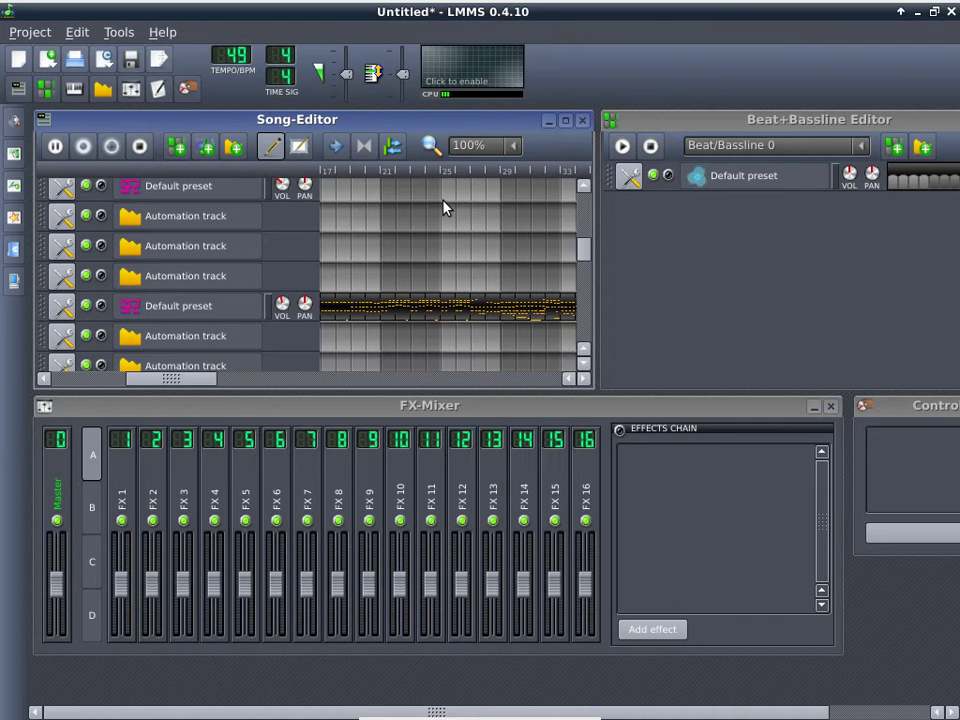
click(948, 11)
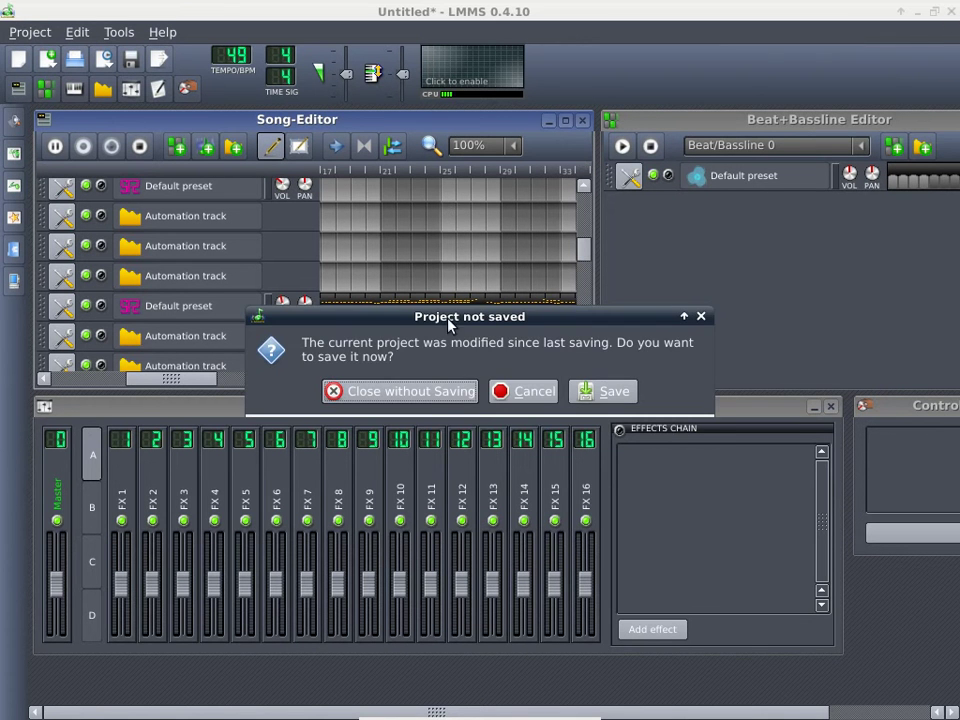
click(426, 396)
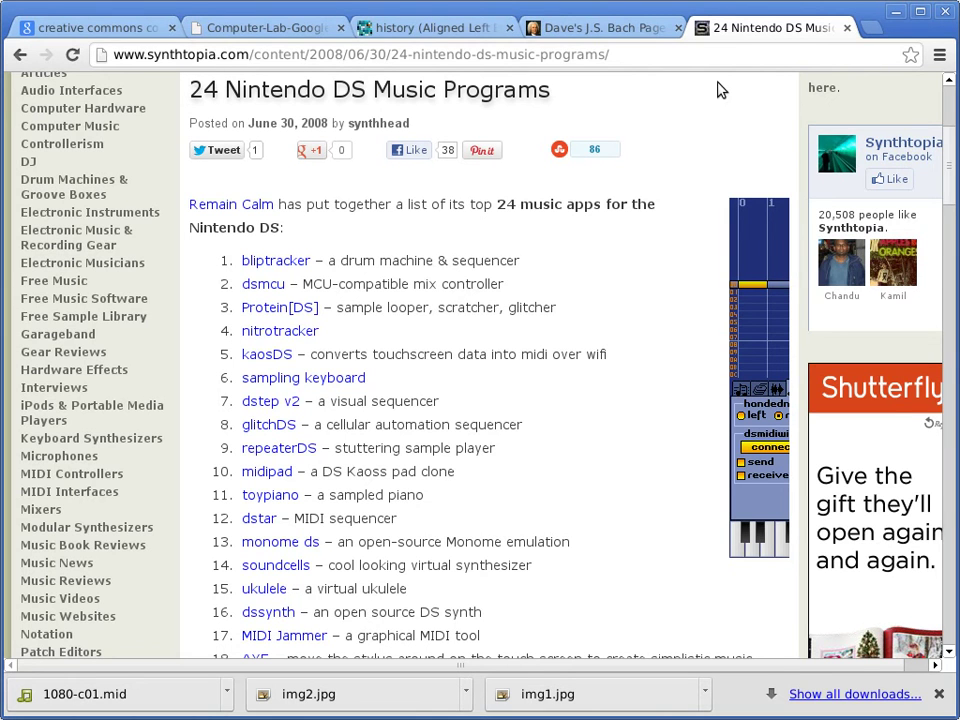
Switch to OpenShot and import music.ogg from the demo folder into Project Files.
key(alt+Tab)
key(alt+Tab)
key(alt+Tab)
key(alt+Tab)
key(alt+shift+Tab)
key(alt+shift+Tab)
key(alt+Tab)
key(alt+Tab)
key(alt+shift+Tab)
key(alt+shift+Tab)
key(alt+Tab)
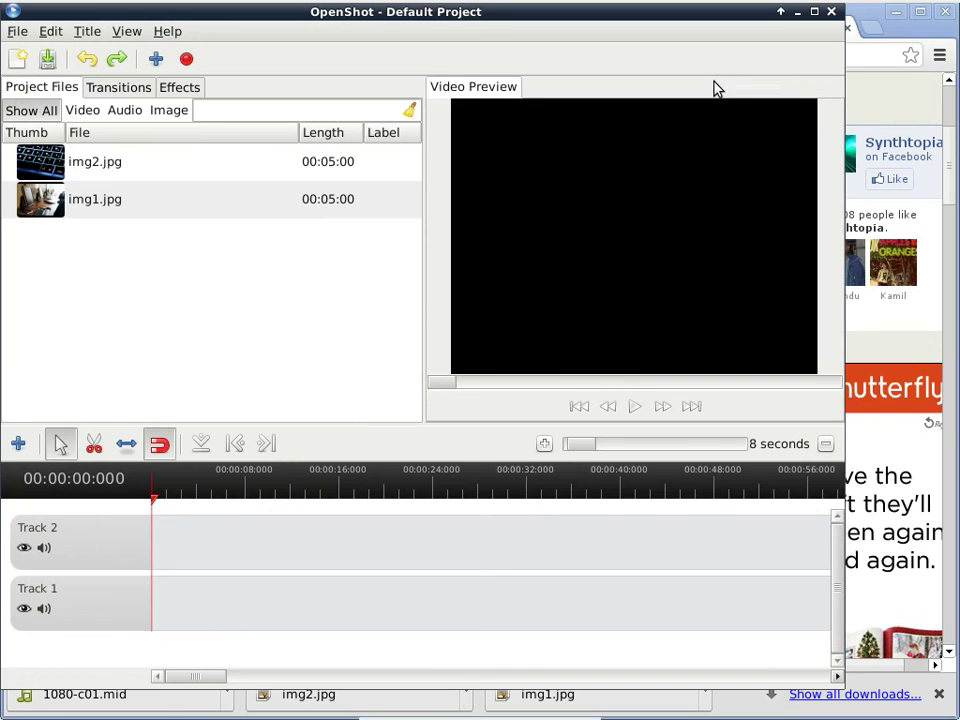
click(18, 32)
click(62, 140)
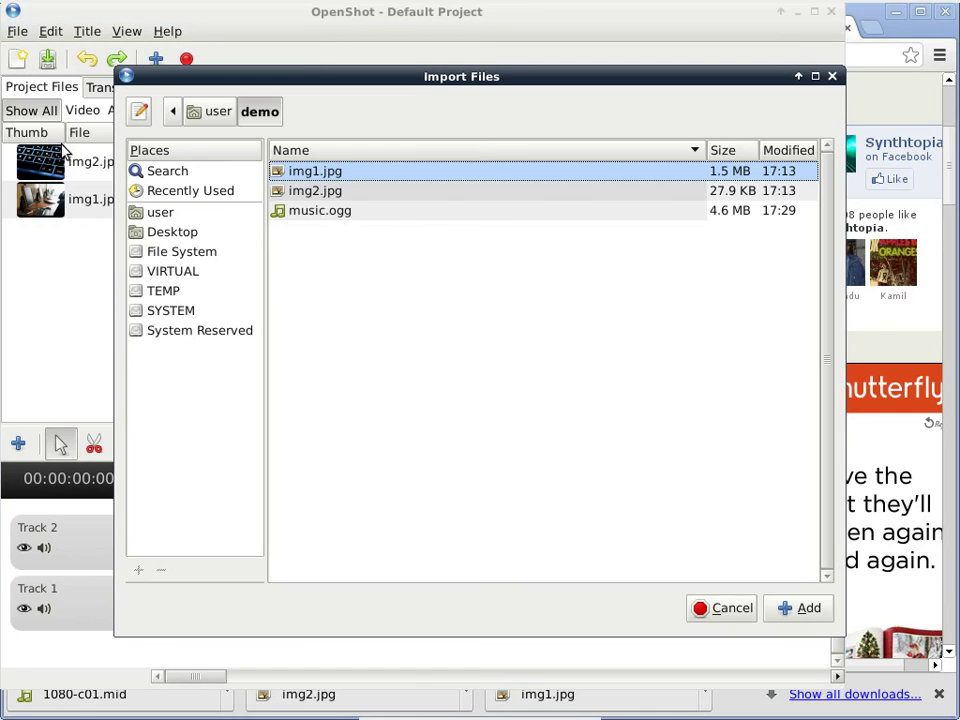
click(345, 214)
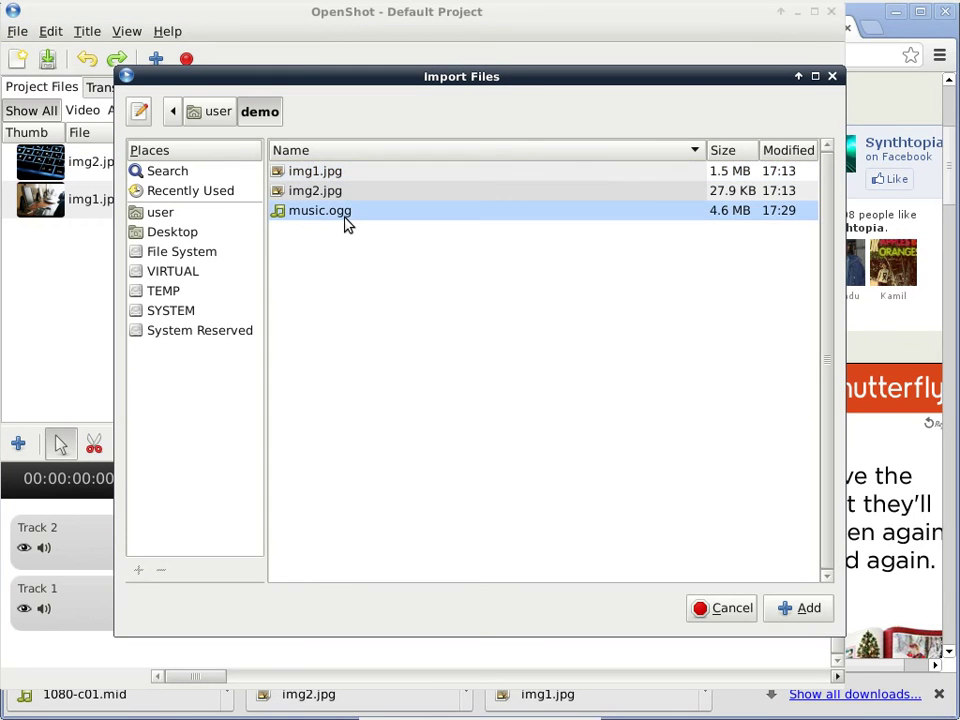
click(804, 614)
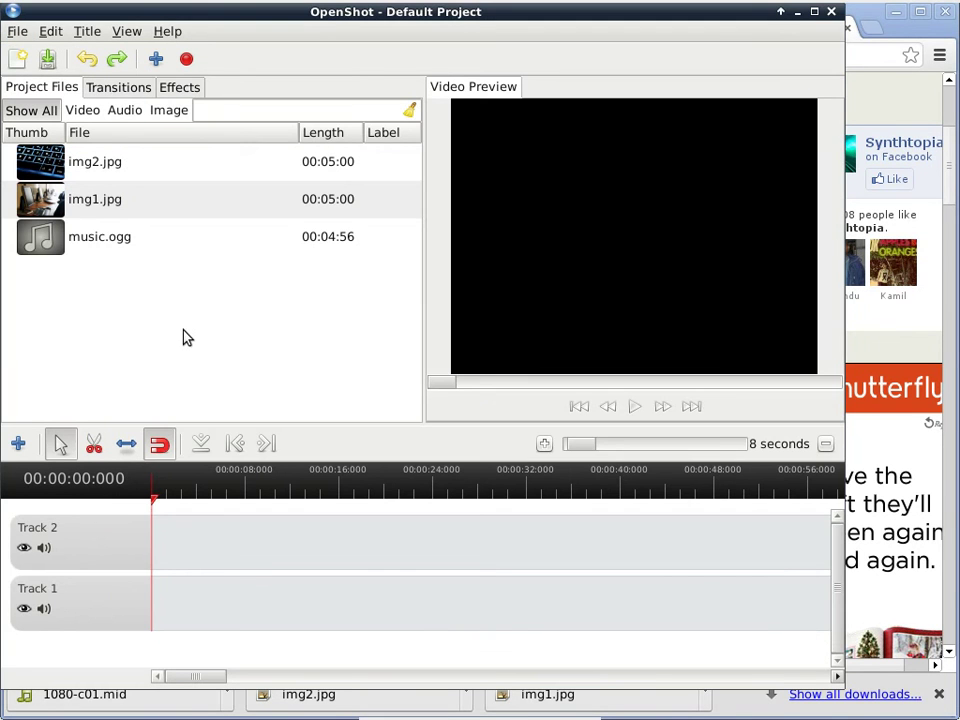
click(90, 33)
click(120, 50)
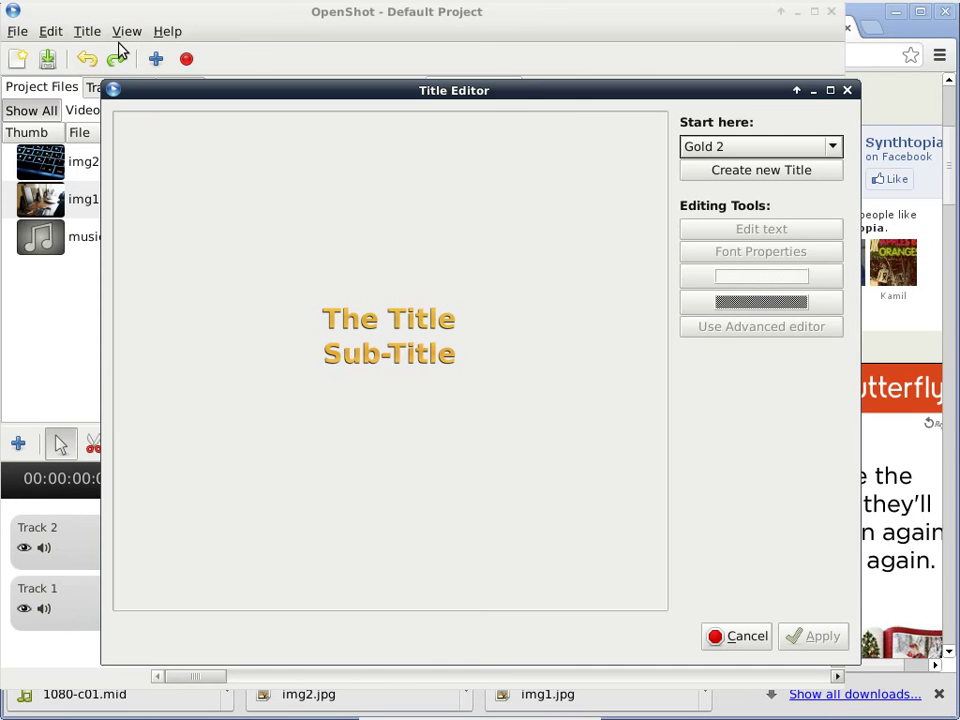
click(835, 150)
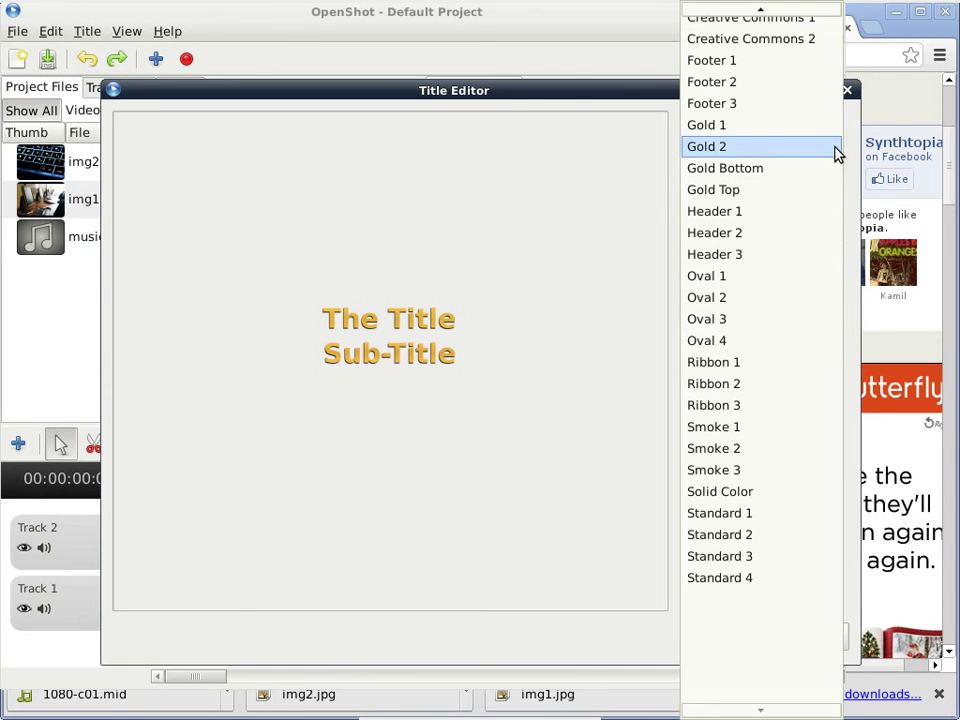
click(826, 366)
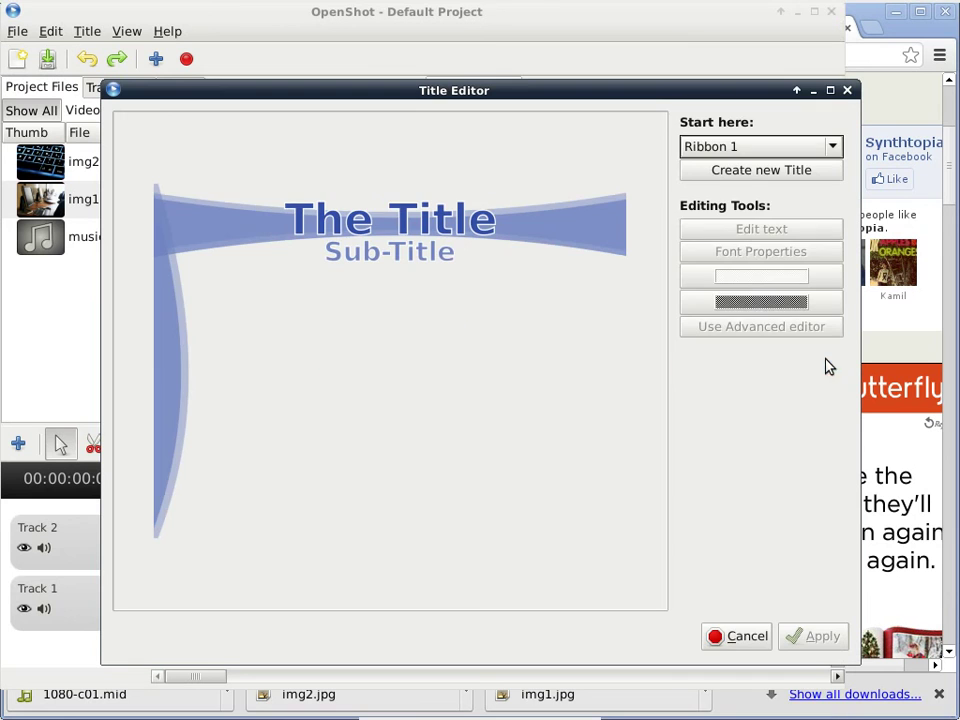
click(833, 150)
click(826, 300)
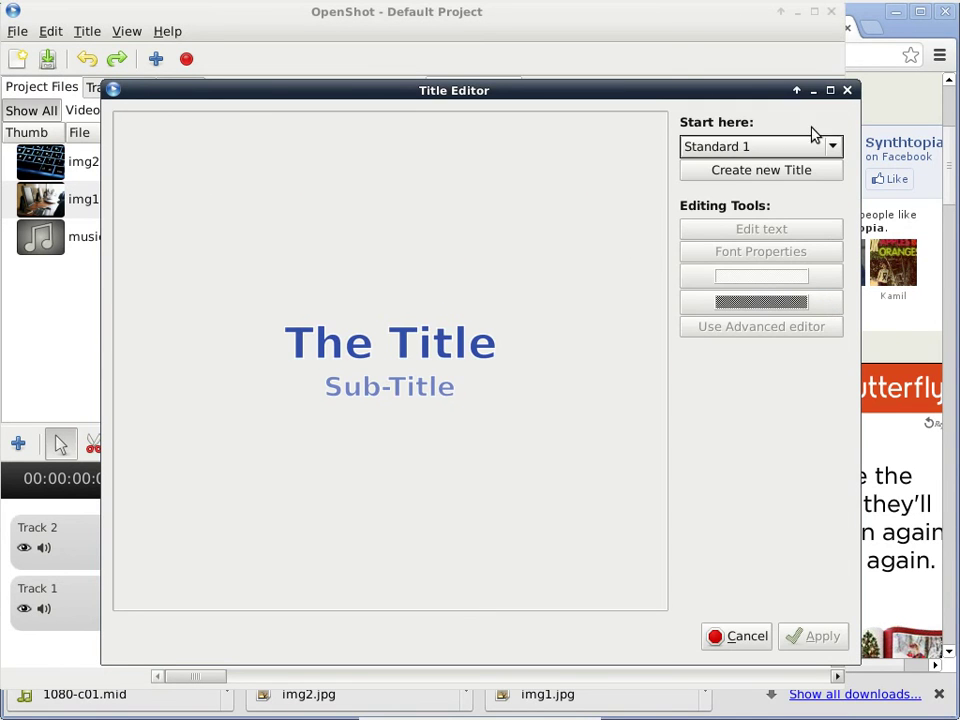
click(797, 176)
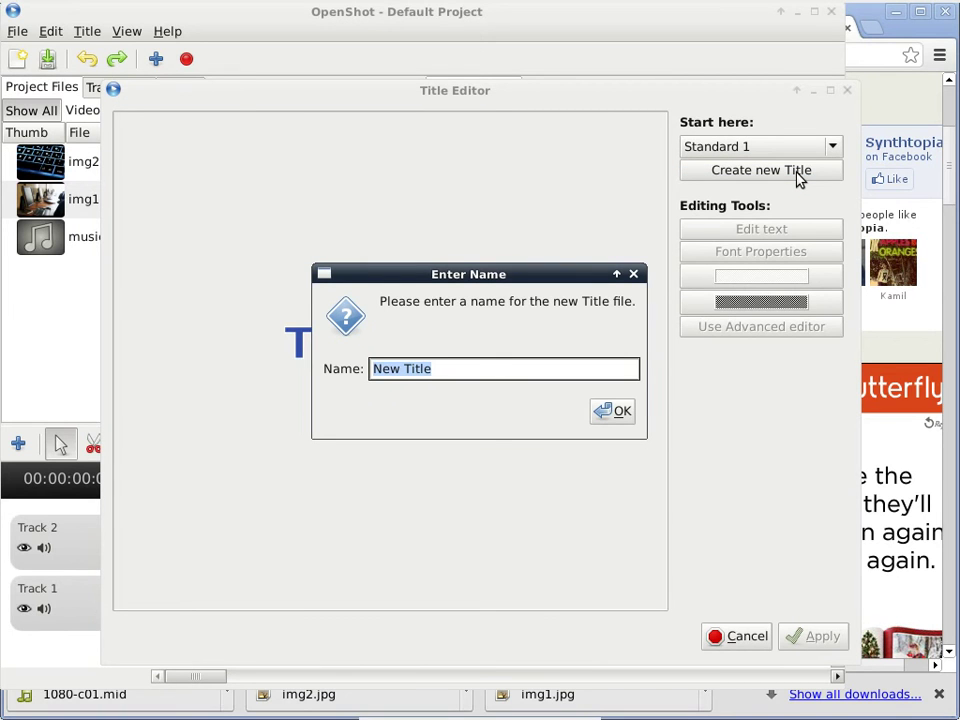
text(Demo)
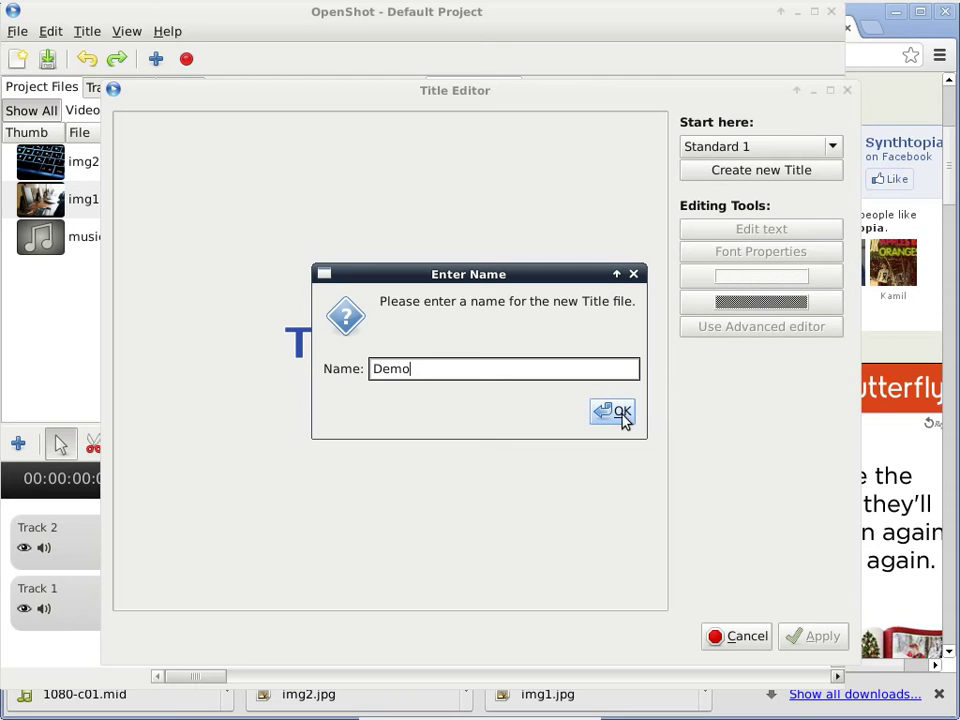
drag(418, 367, 364, 370)
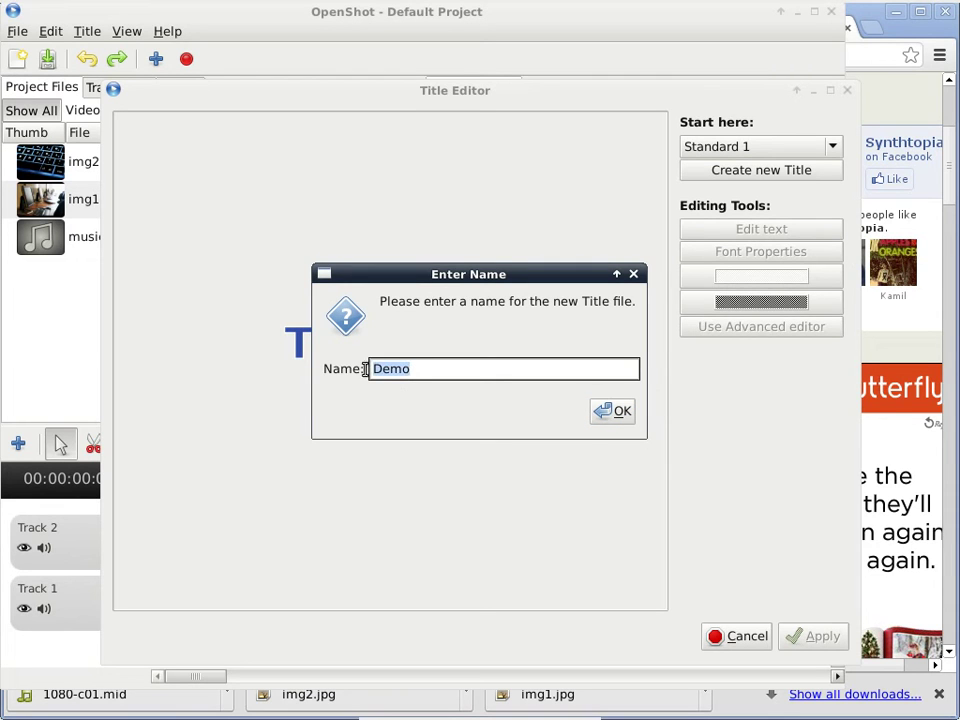
click(608, 408)
click(600, 390)
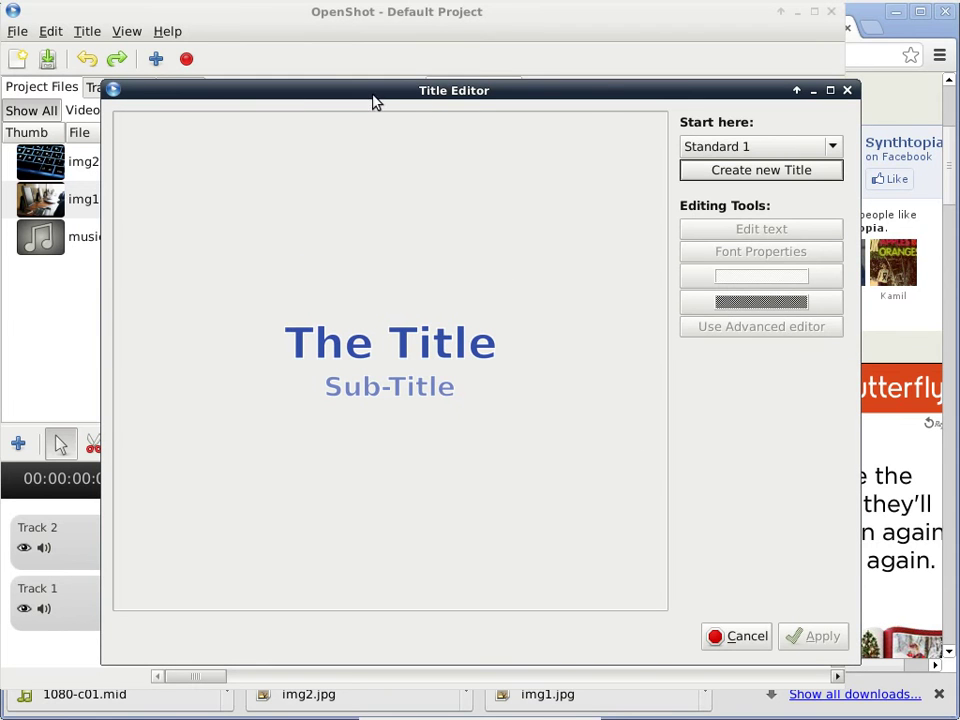
Close the Title Editor without applying and bring up Save Project As.
click(736, 645)
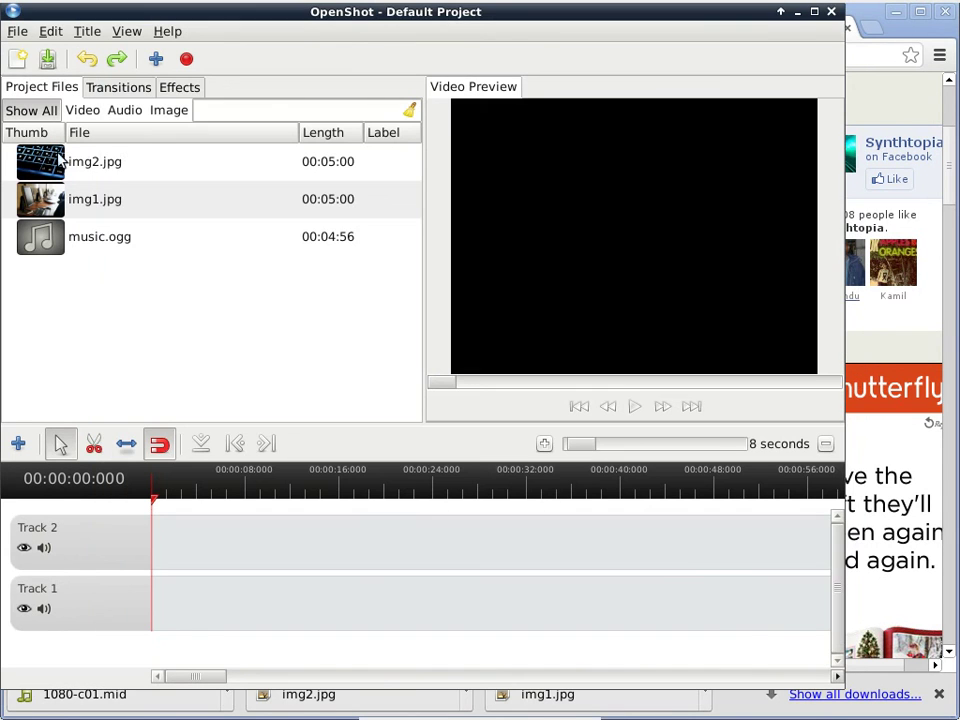
click(17, 31)
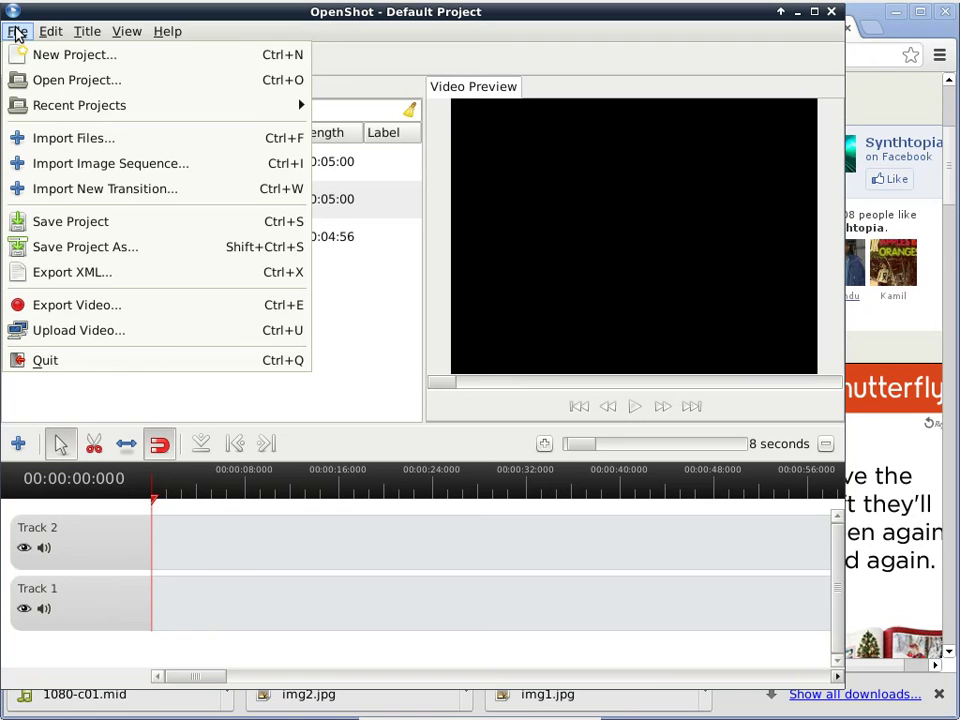
click(75, 222)
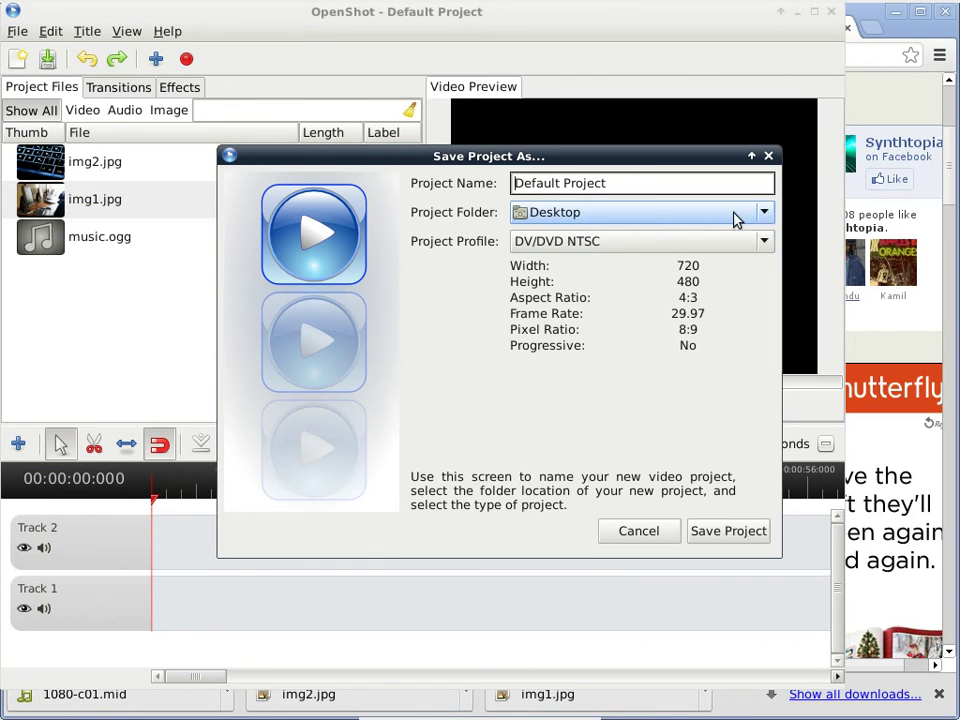
Set the project folder to demo and name the project videoproject.
click(764, 213)
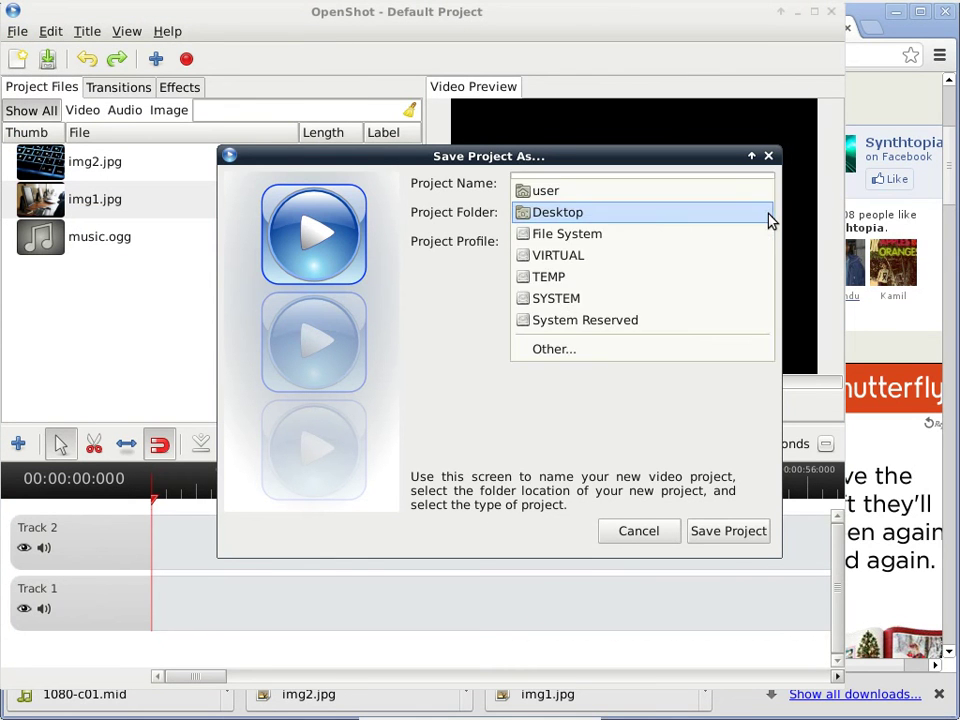
click(666, 348)
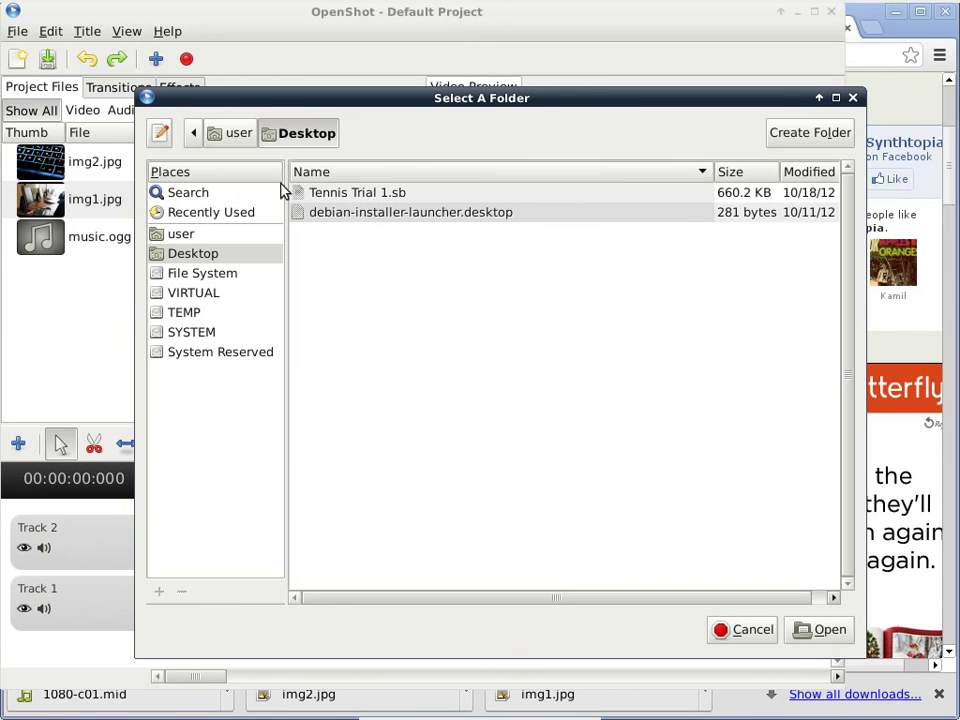
click(190, 234)
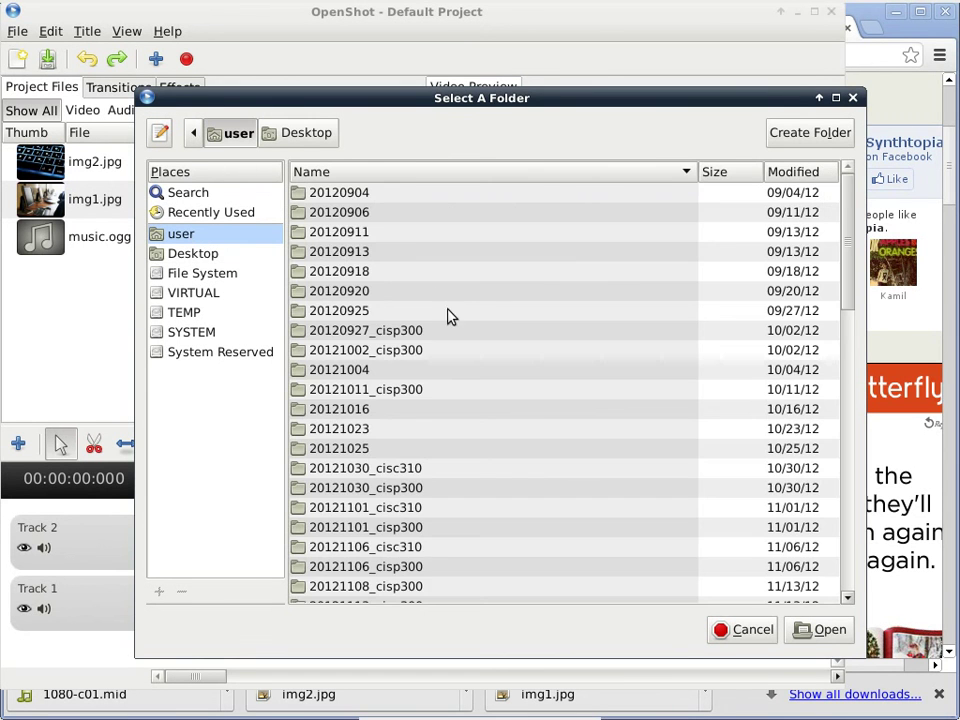
scroll(470, 315, down, 5)
scroll(476, 310, down, 1)
scroll(470, 320, up, 1)
double_click(318, 423)
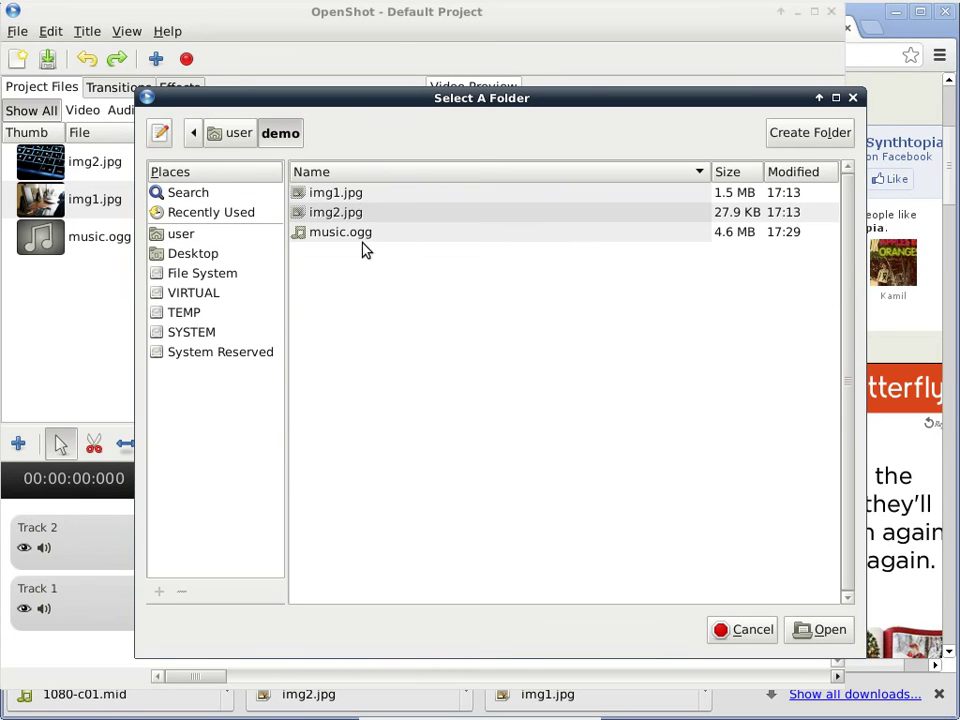
click(832, 631)
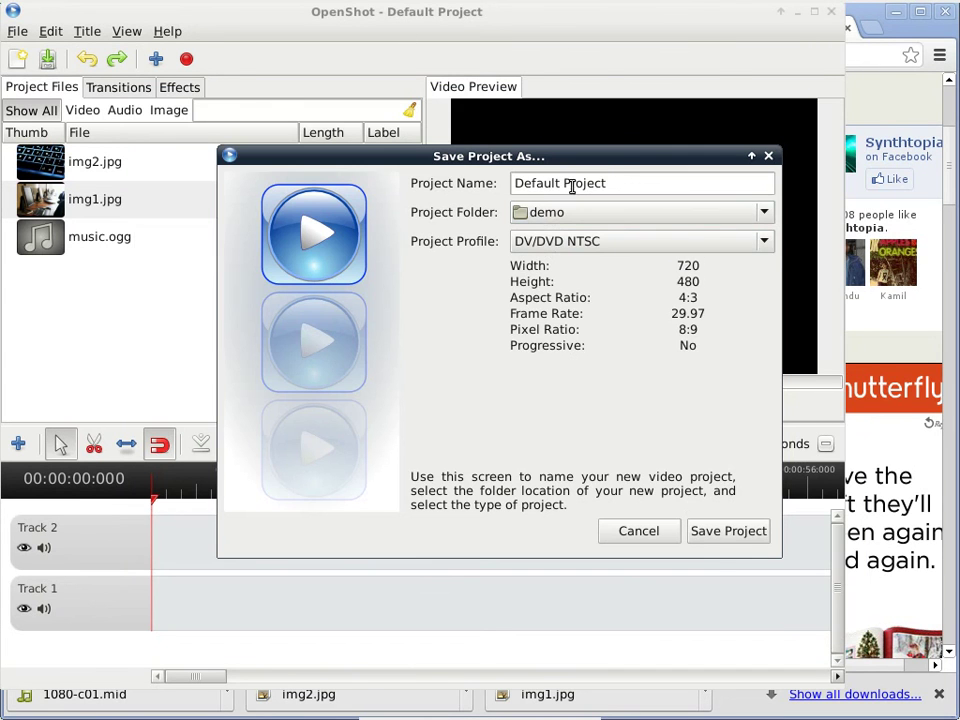
drag(609, 183, 414, 183)
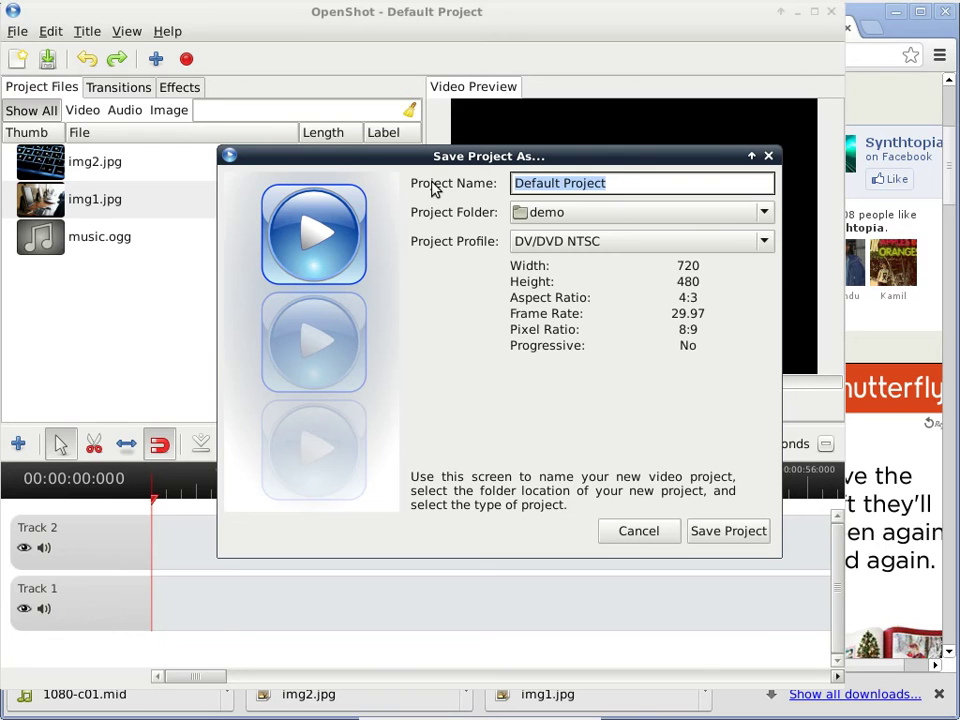
text(video)
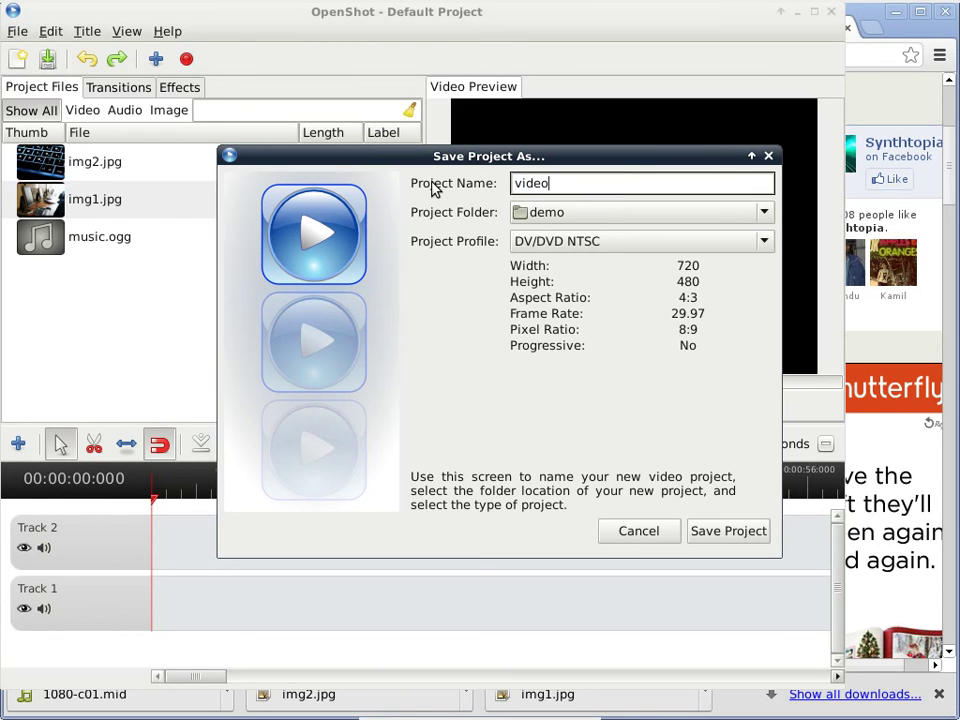
text(project)
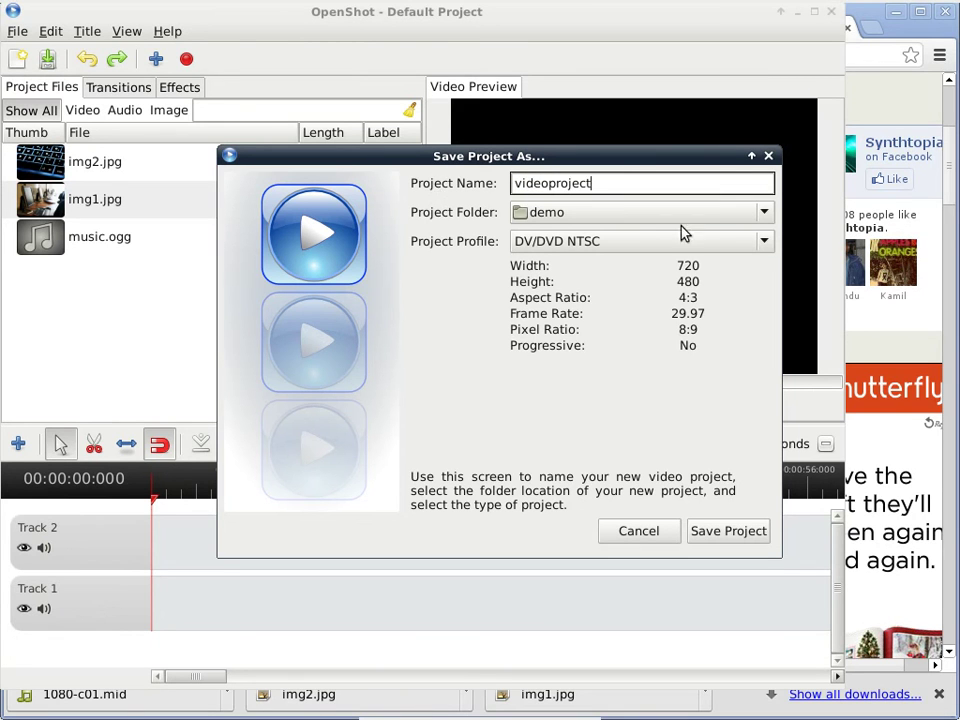
Review the Project Profile list and keep DV/DVD NTSC selected.
click(772, 250)
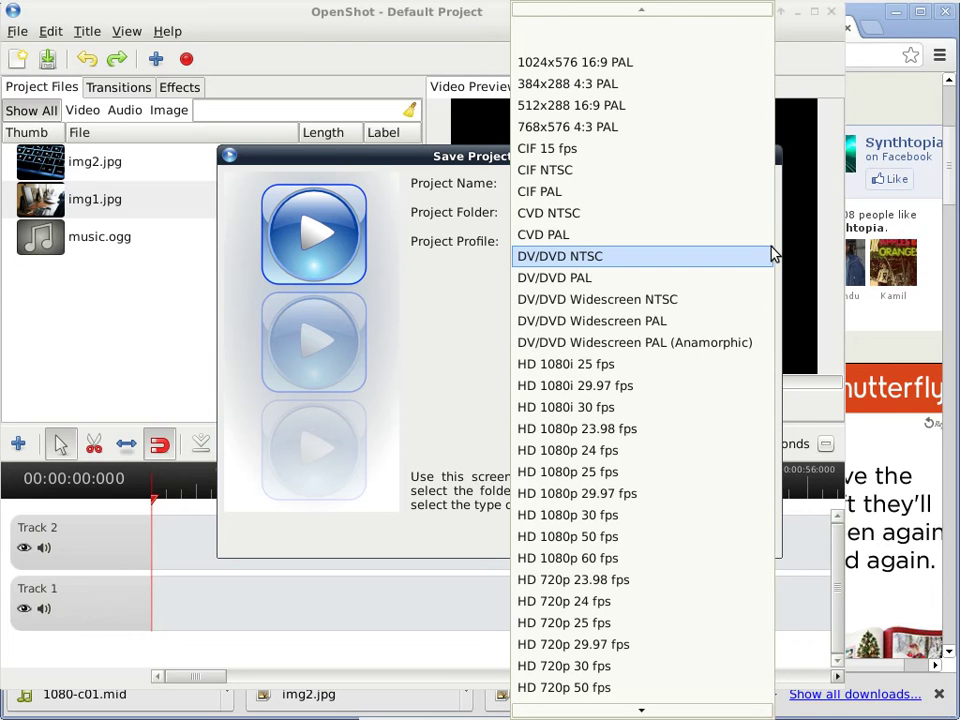
click(664, 257)
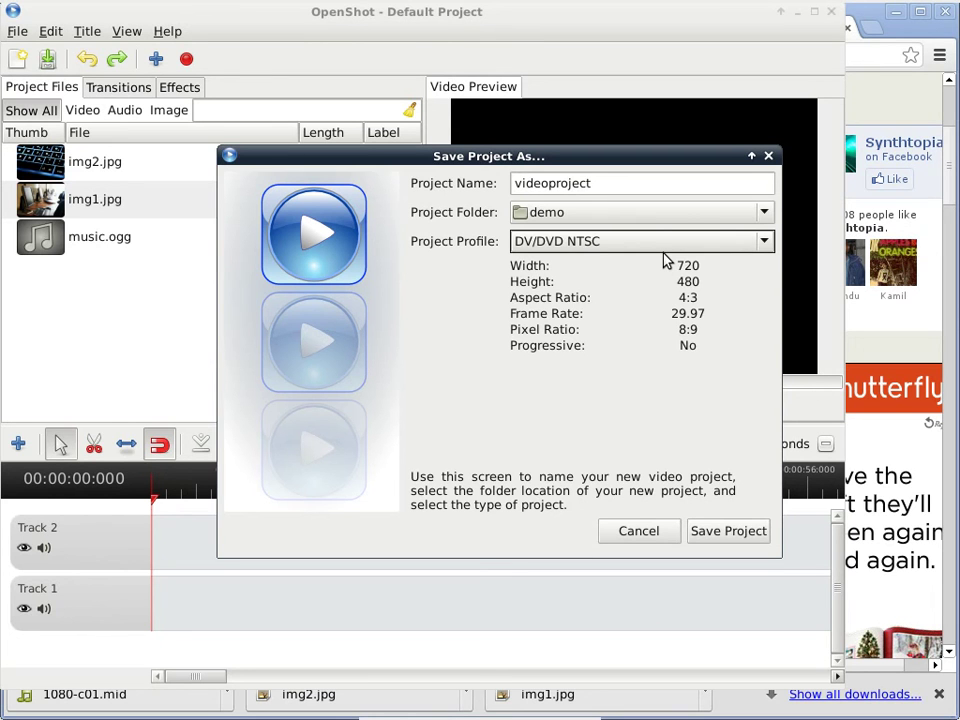
Confirm the DV/DVD NTSC profile and save the project as videoproject.
click(762, 246)
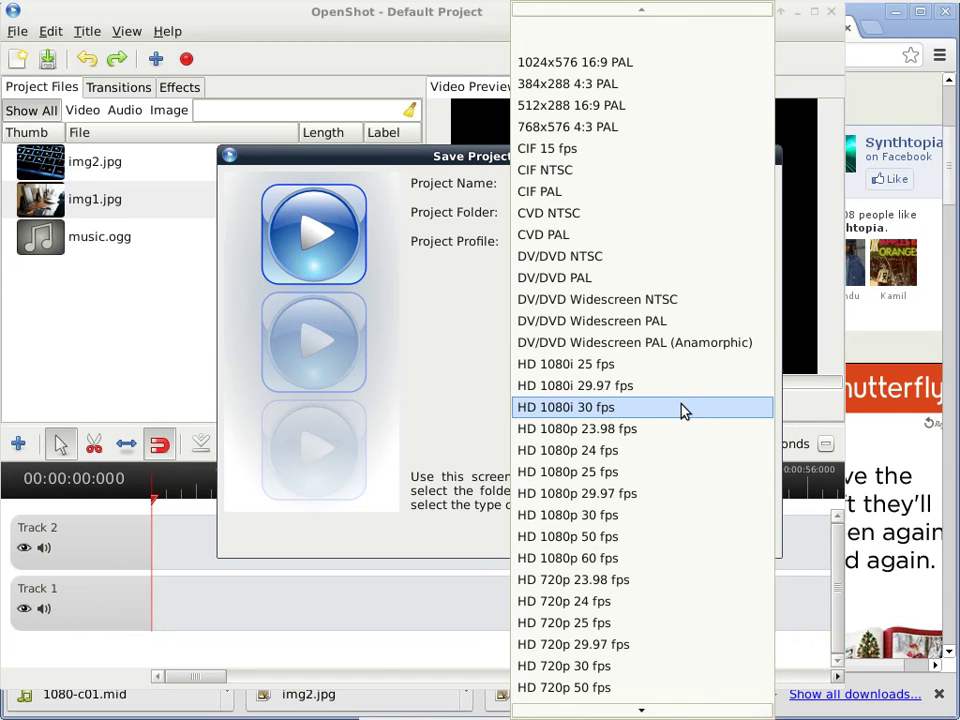
click(645, 262)
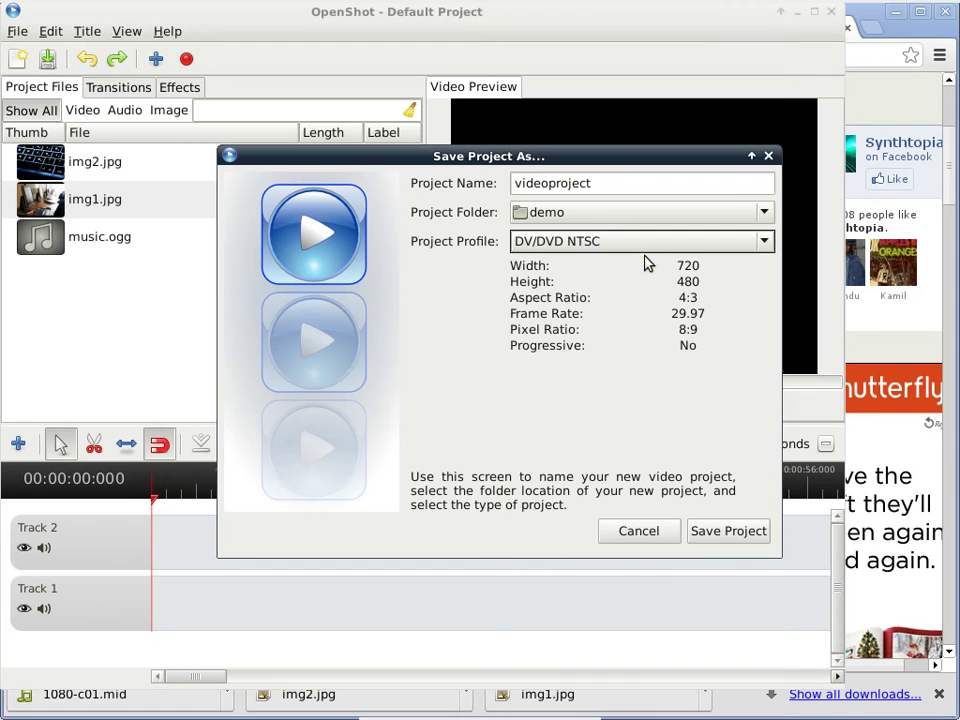
click(724, 531)
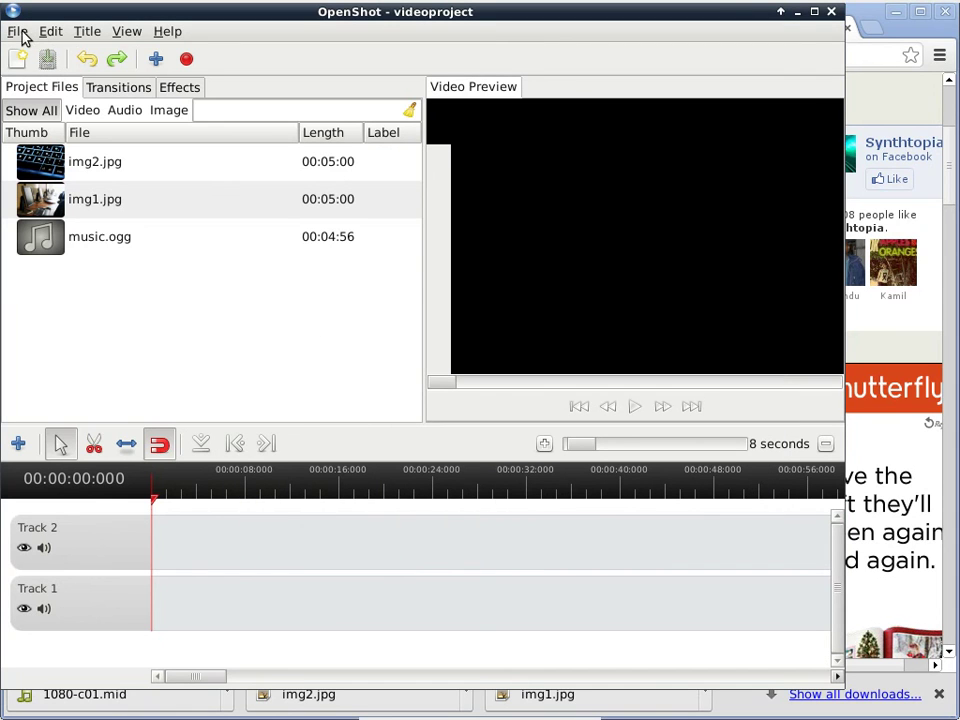
Start a new static title from the Gold 2 template, named title1.
click(86, 33)
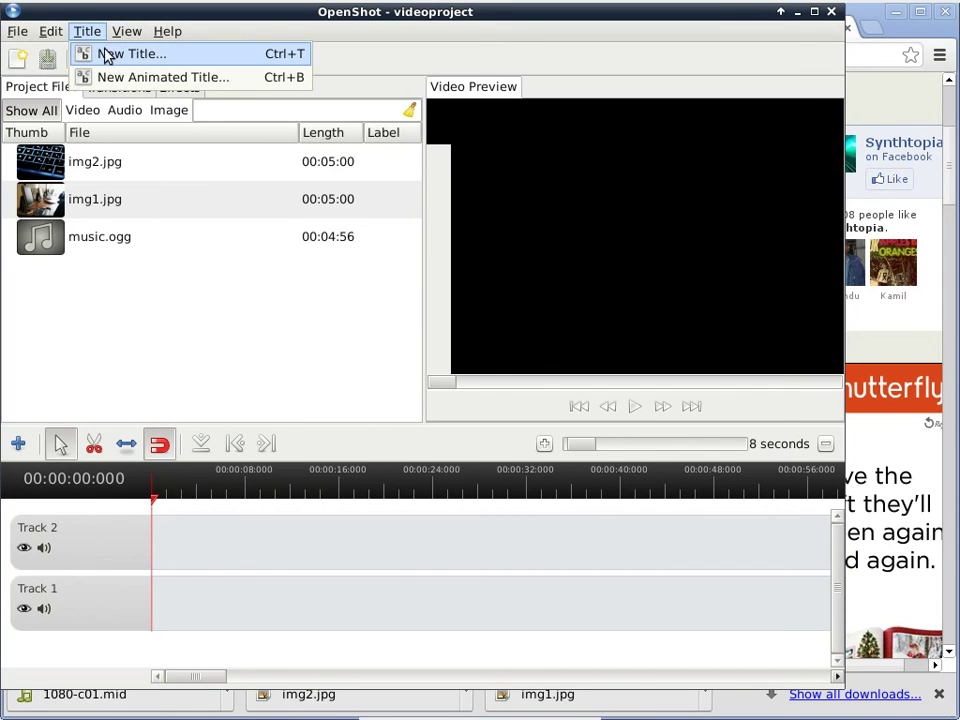
click(113, 62)
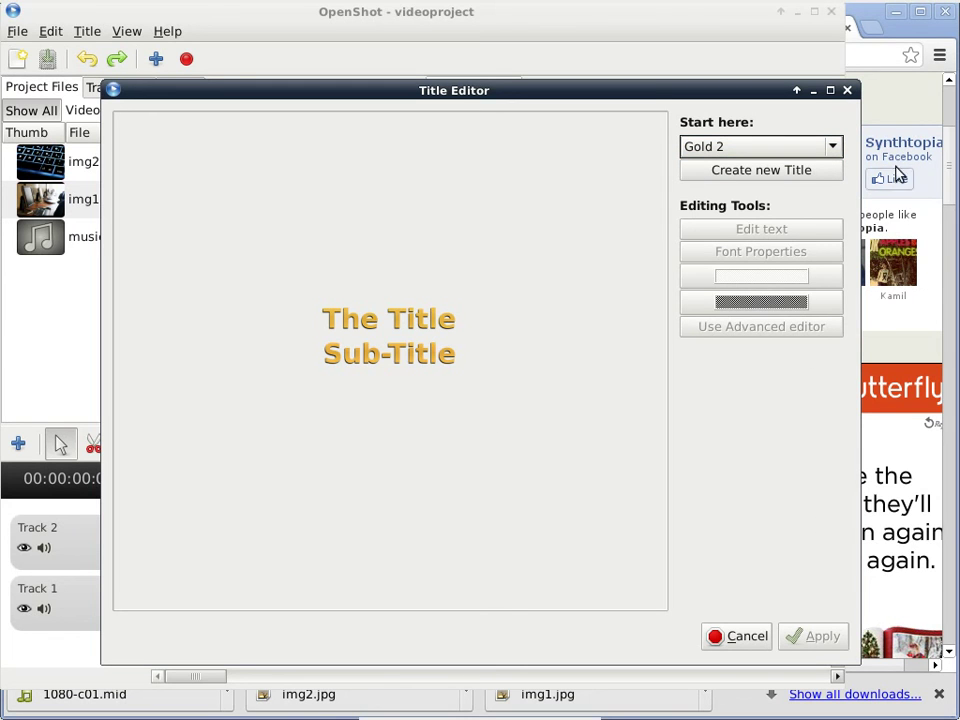
click(822, 171)
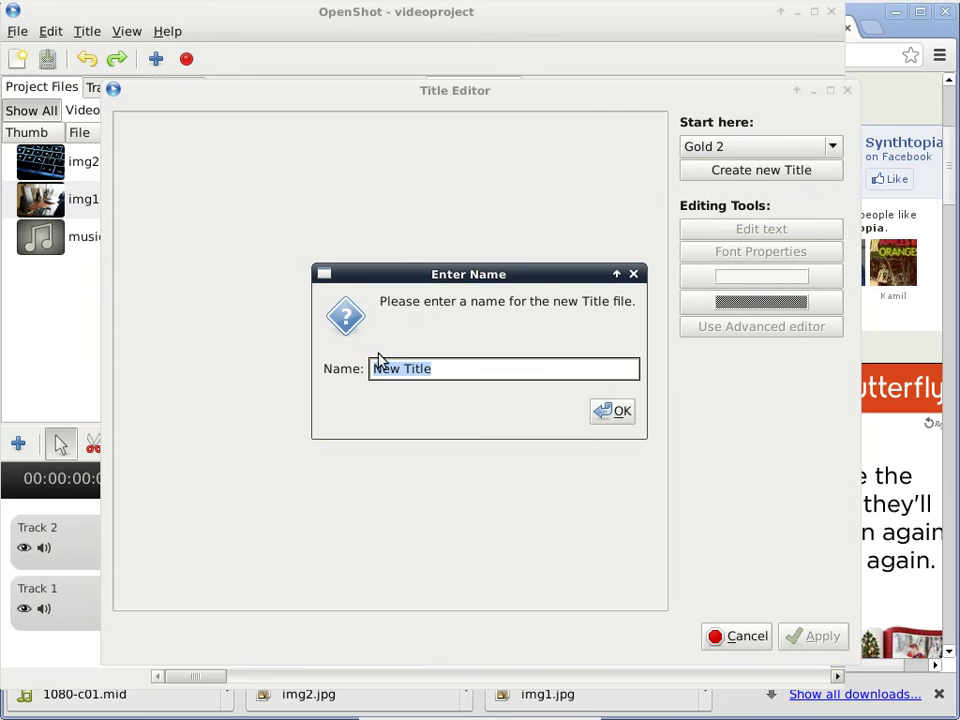
text(title1)
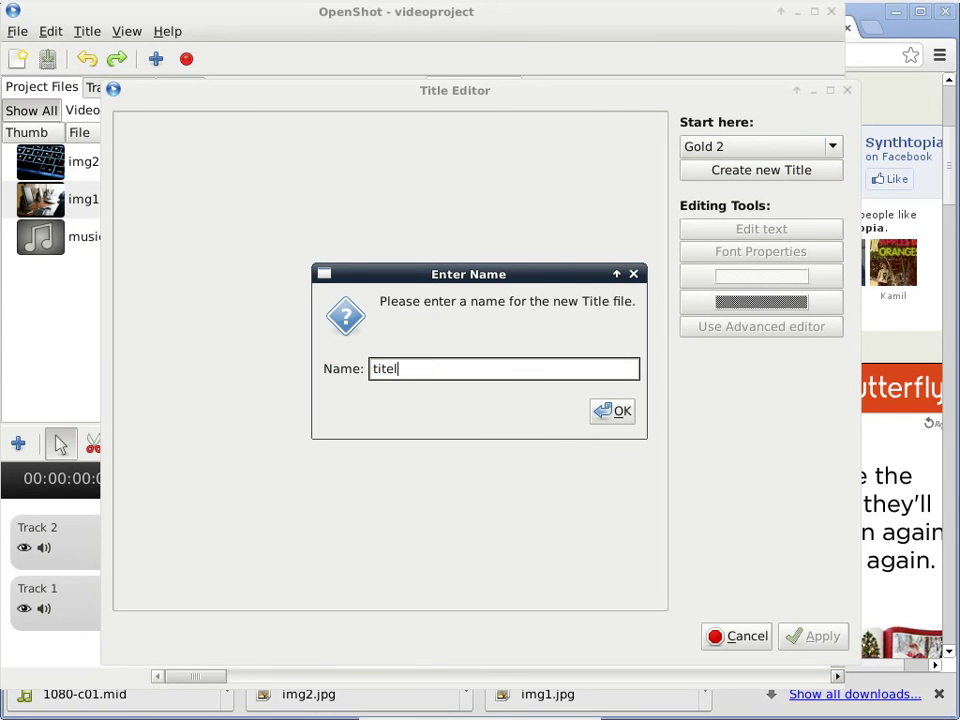
key(BackSpace)
key(BackSpace)
text(e)
key(Return)
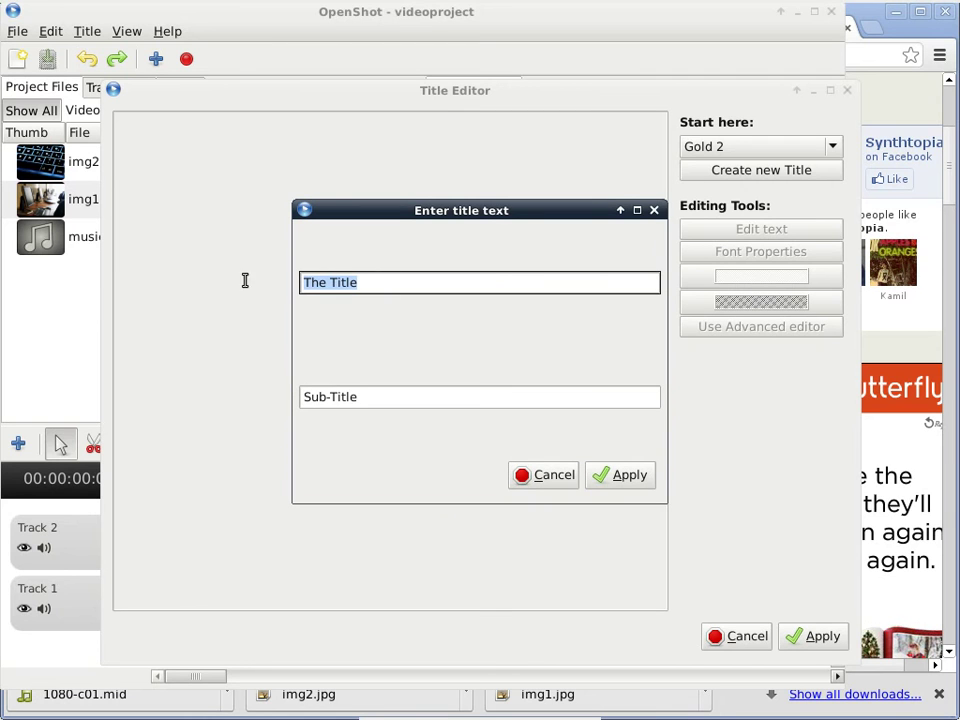
Set the heading to the presenter's name plus 's demo' and the subtitle to 'of OpenShot'.
text(Taks)
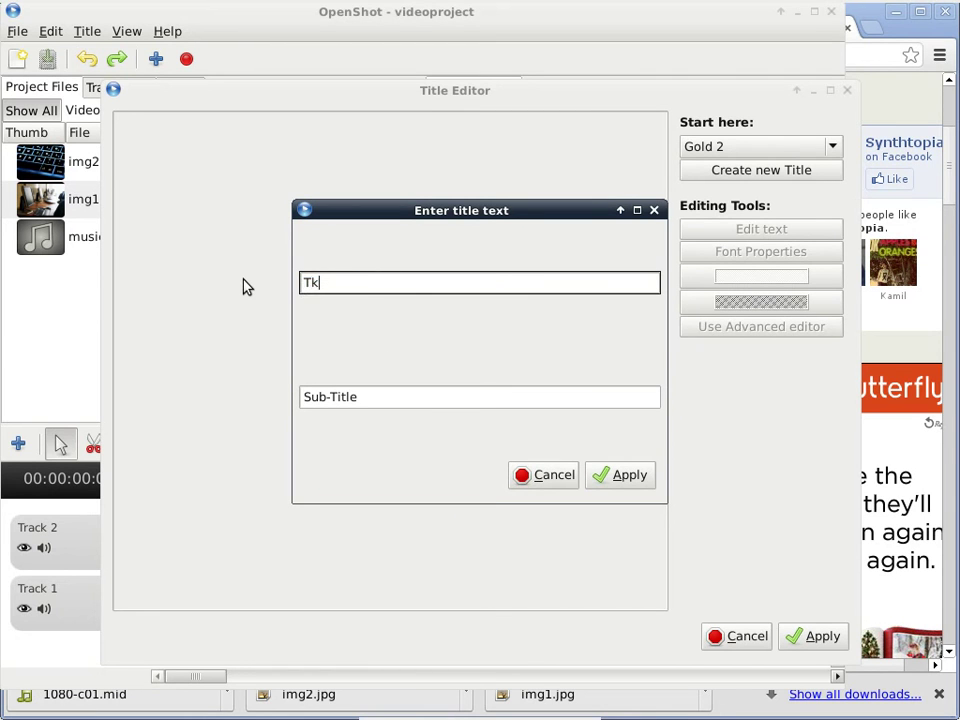
key(BackSpace)
key(BackSpace)
text('s demo)
drag(375, 401, 221, 403)
text(of OpenShot)
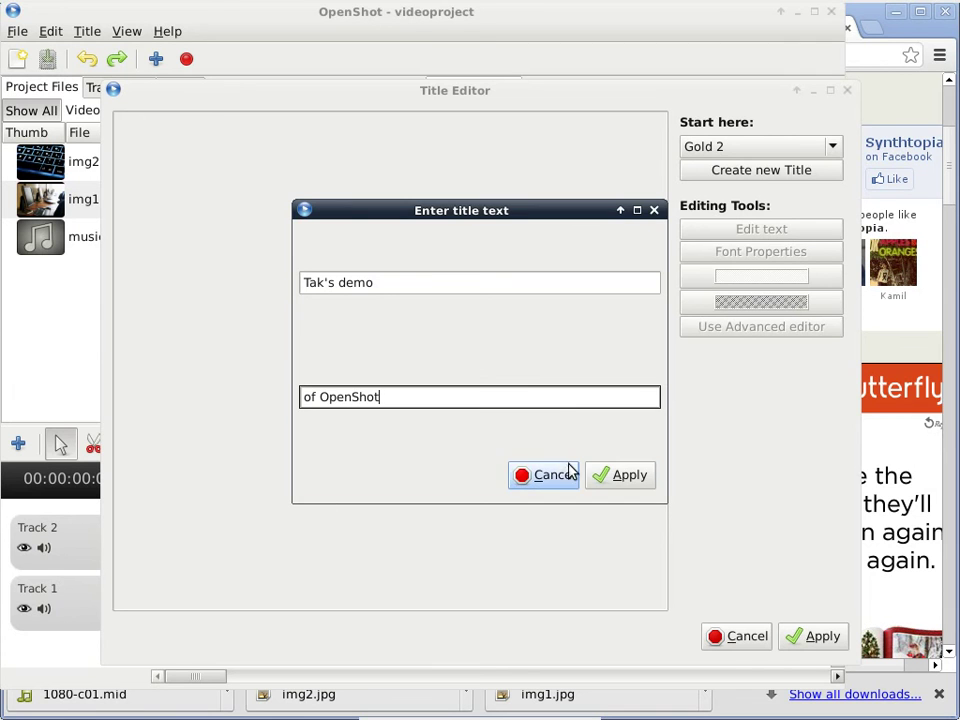
click(604, 475)
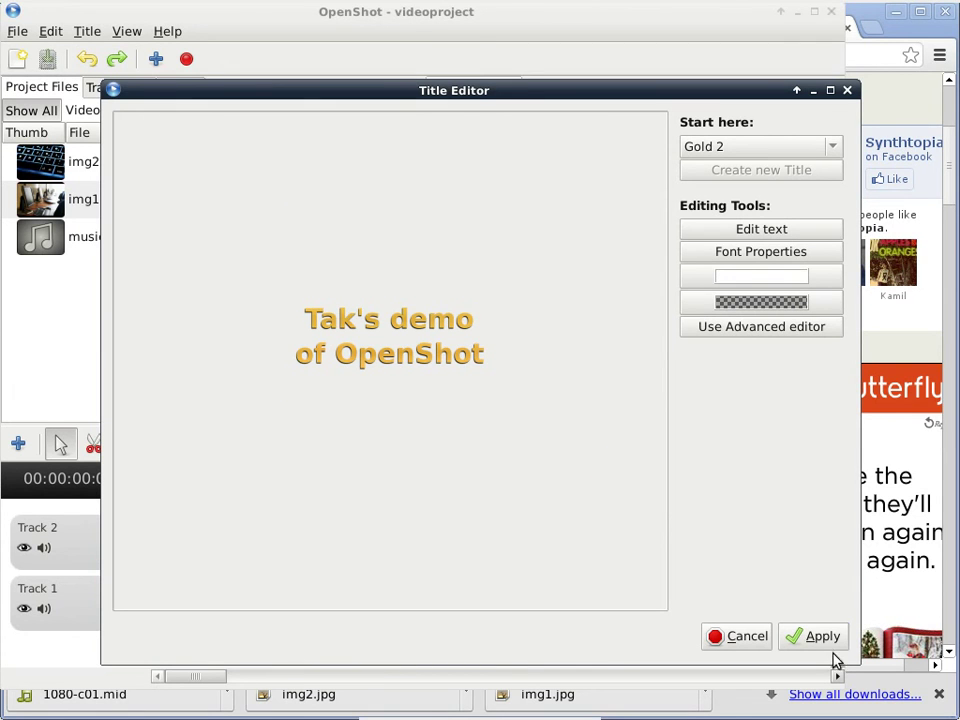
Save the title as title1.svg into Project Files, closing the Title Editor.
click(810, 637)
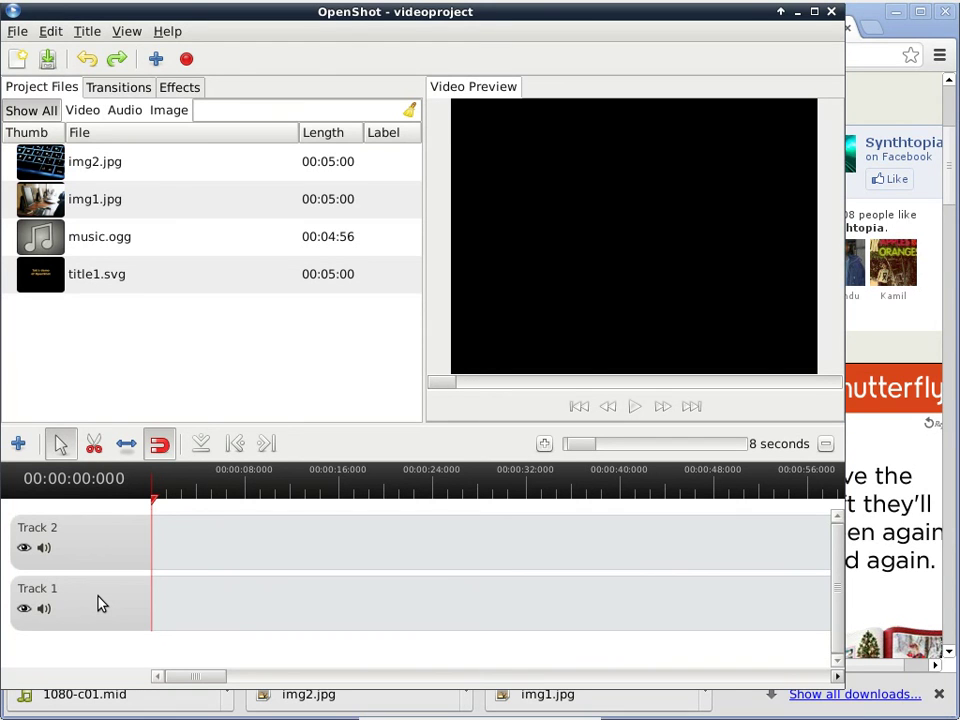
Add Track 3, place music.ogg at its start and hide the track's video.
click(20, 444)
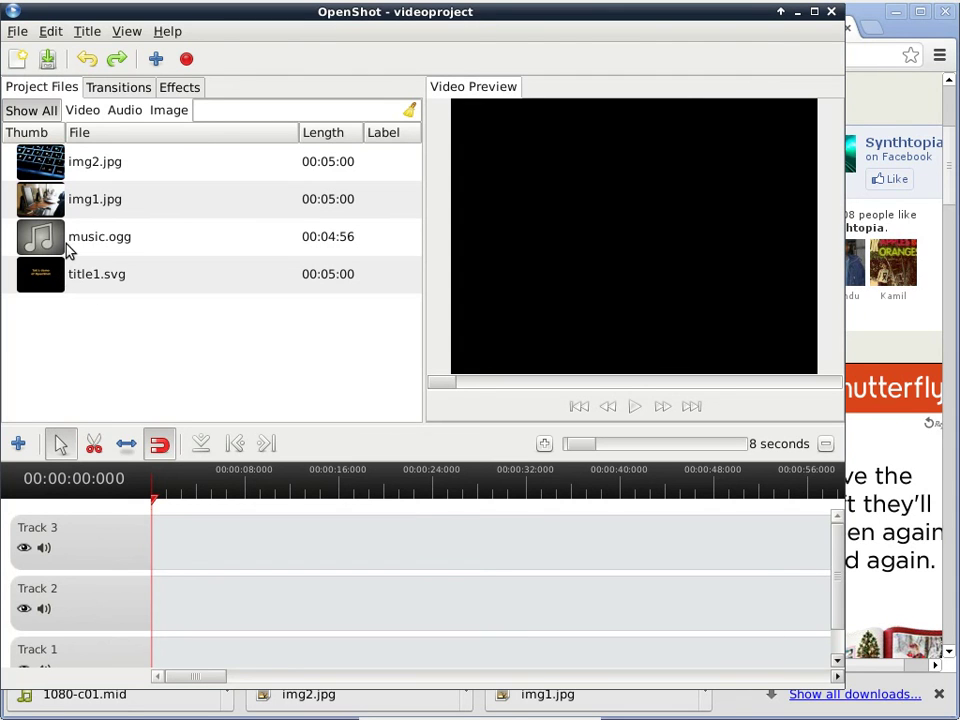
drag(58, 240, 158, 540)
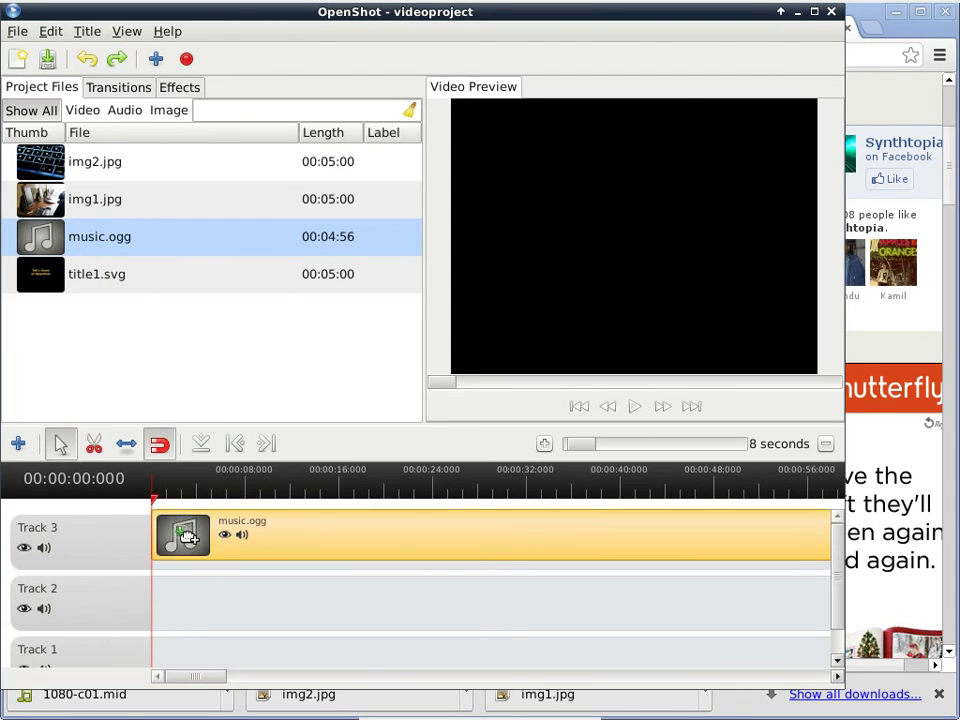
click(24, 548)
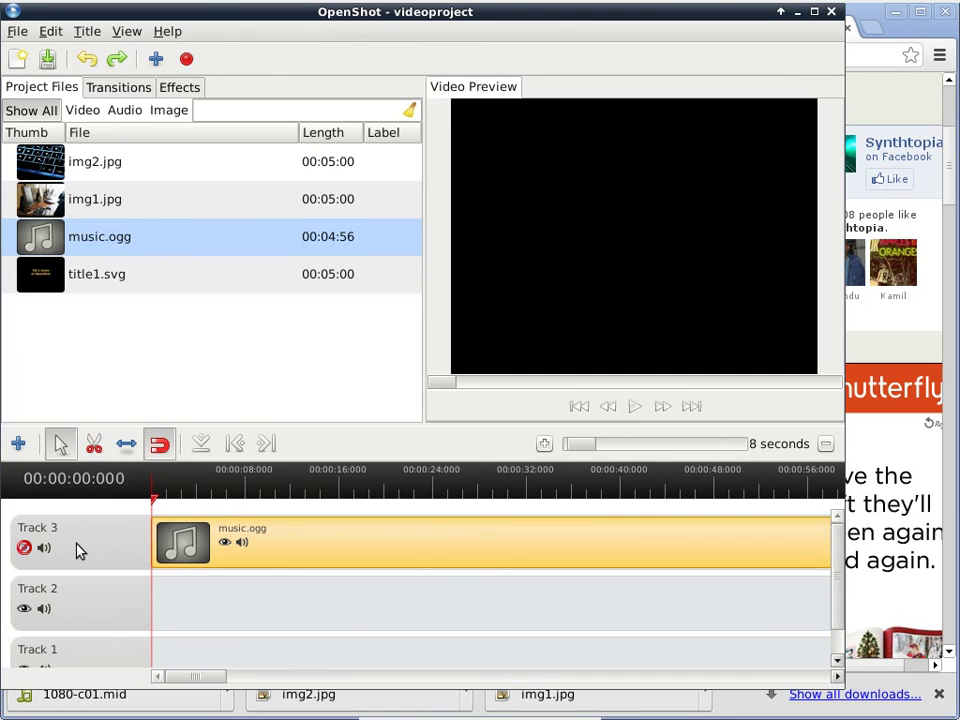
Play the timeline, seek to about 21 and 29 seconds, then pause.
click(636, 408)
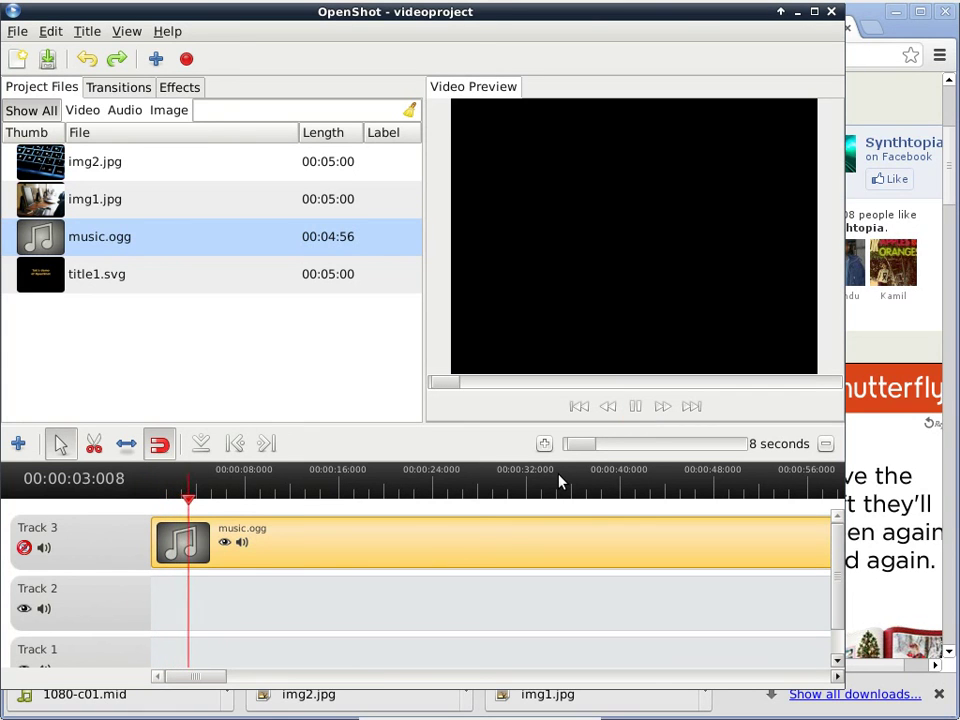
click(407, 488)
click(491, 486)
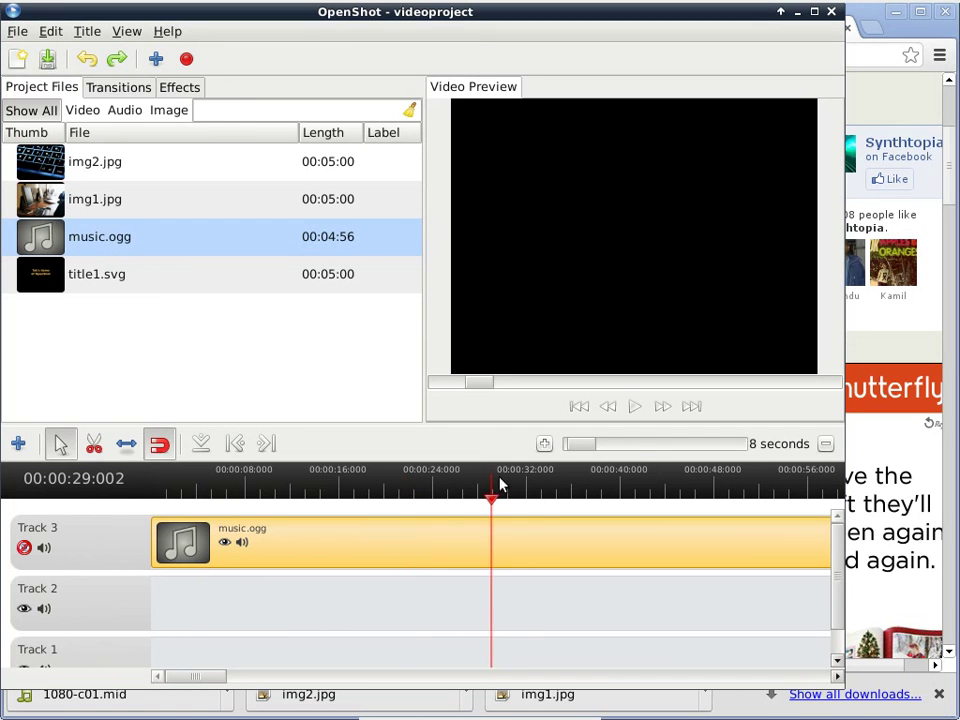
click(638, 408)
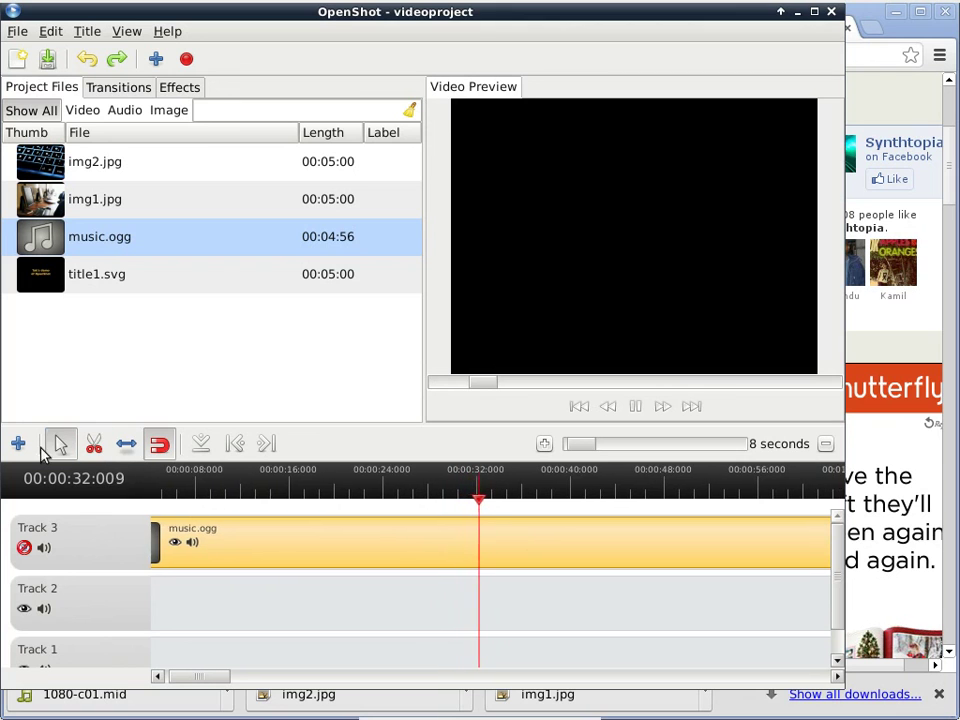
click(636, 408)
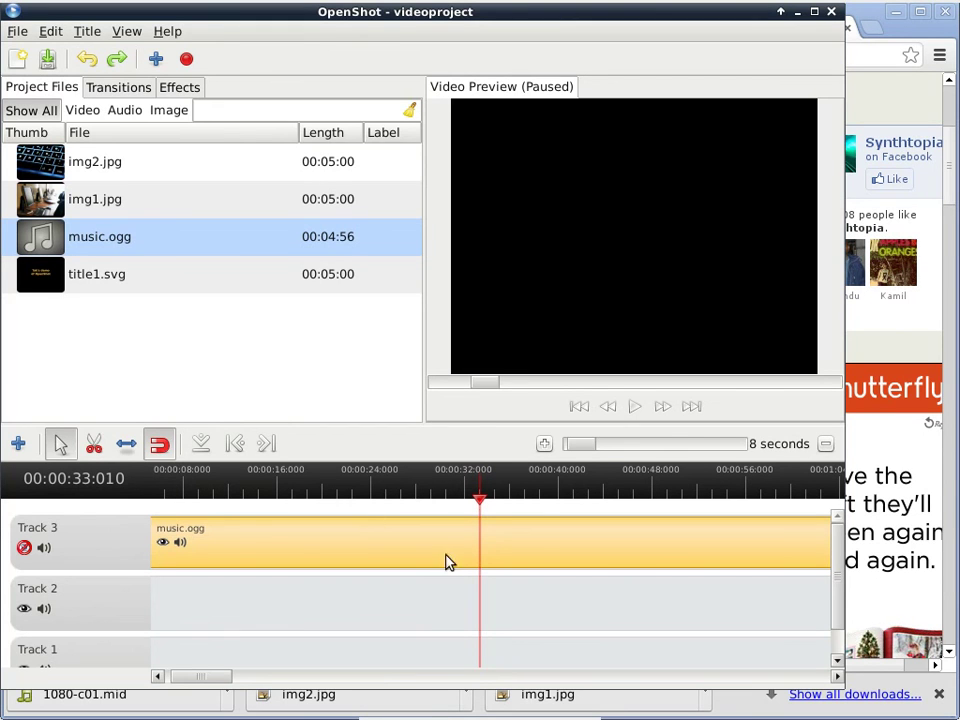
click(157, 677)
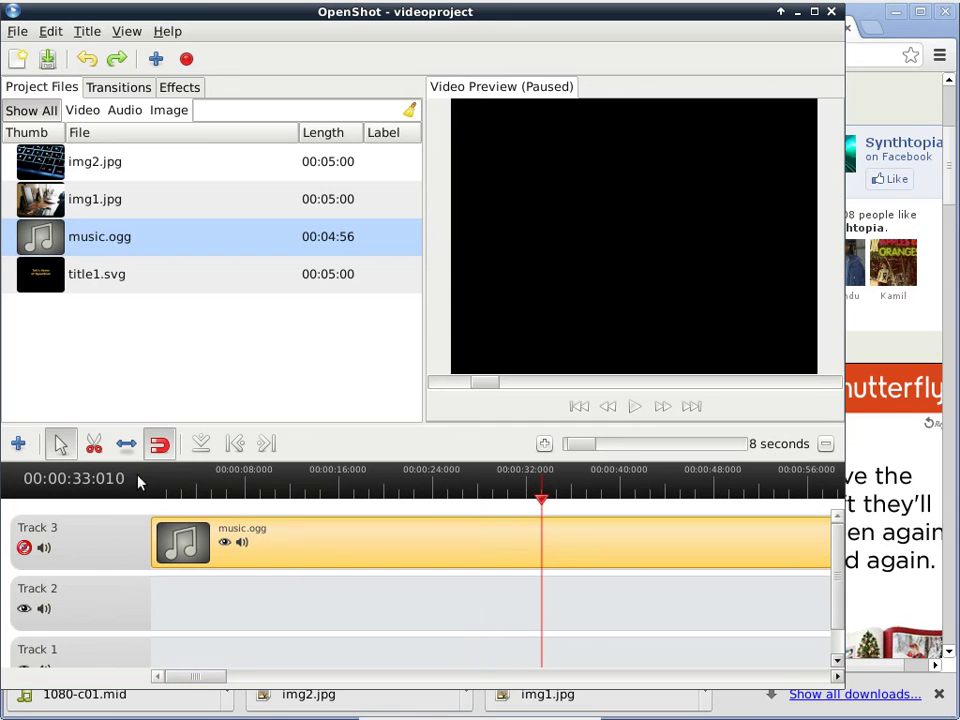
Place img2.jpg at the start of Track 2 and img1.jpg after it on Track 1.
click(42, 163)
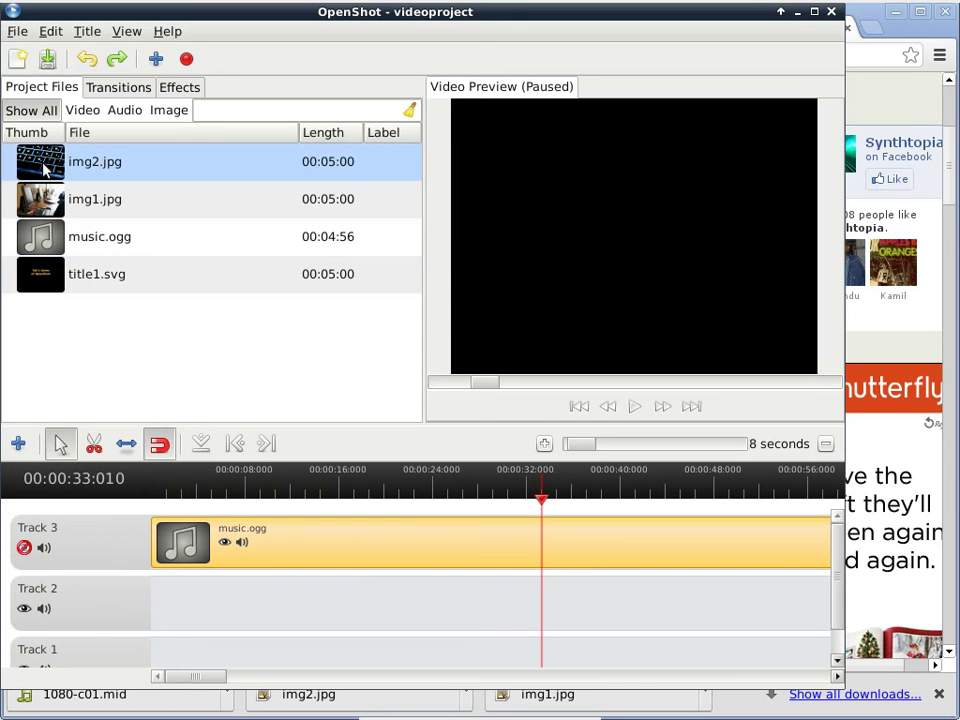
drag(42, 165, 343, 604)
drag(838, 606, 838, 630)
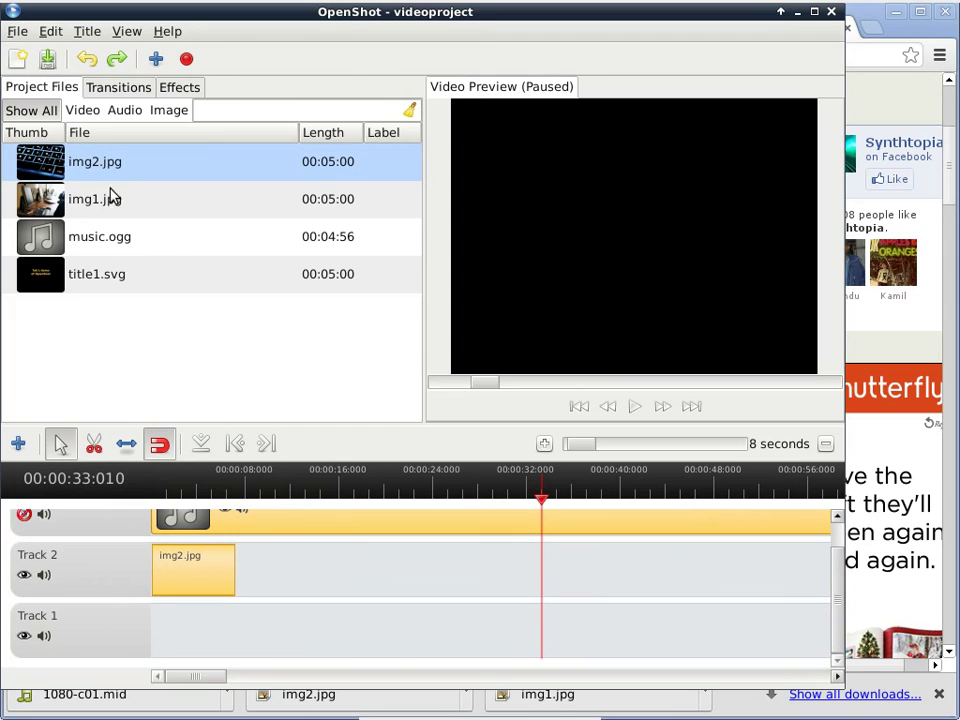
drag(96, 199, 275, 622)
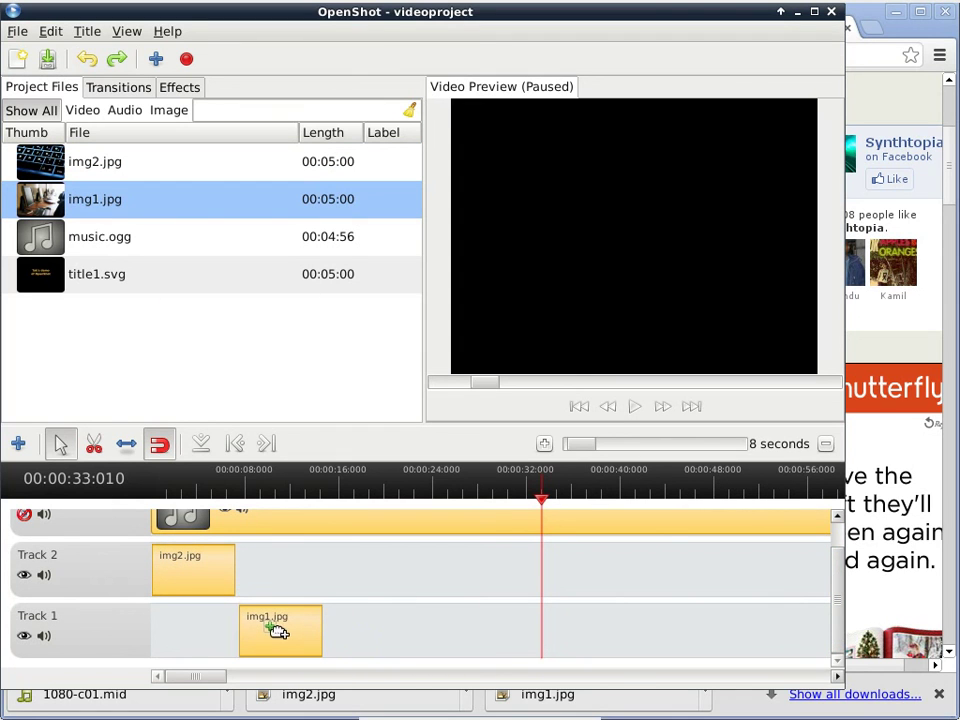
Preview the timeline from the beginning, then pause.
click(157, 484)
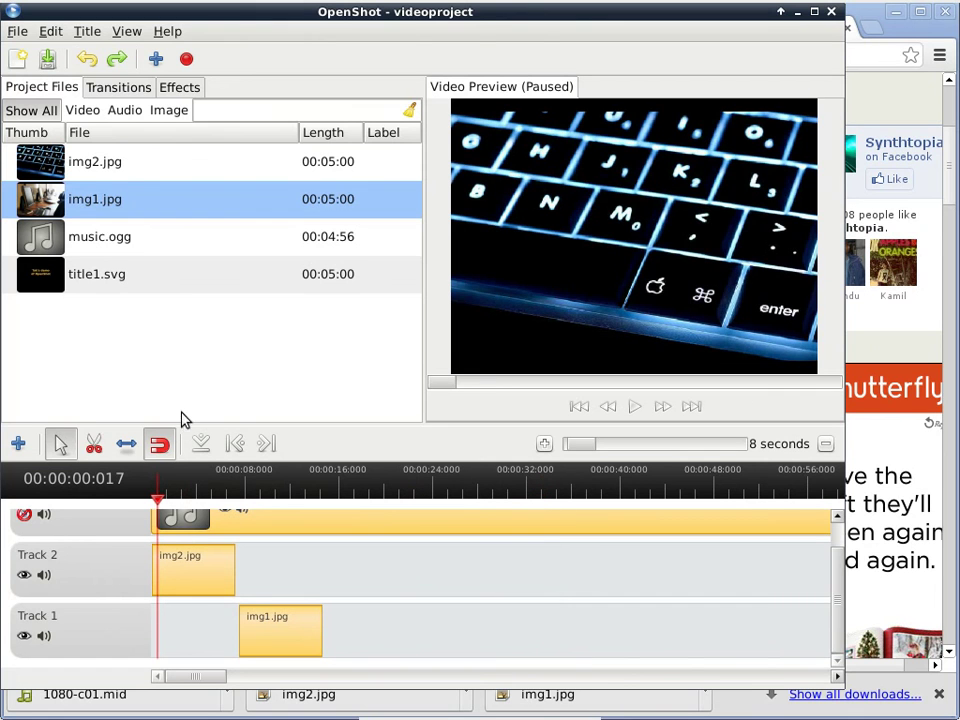
click(634, 406)
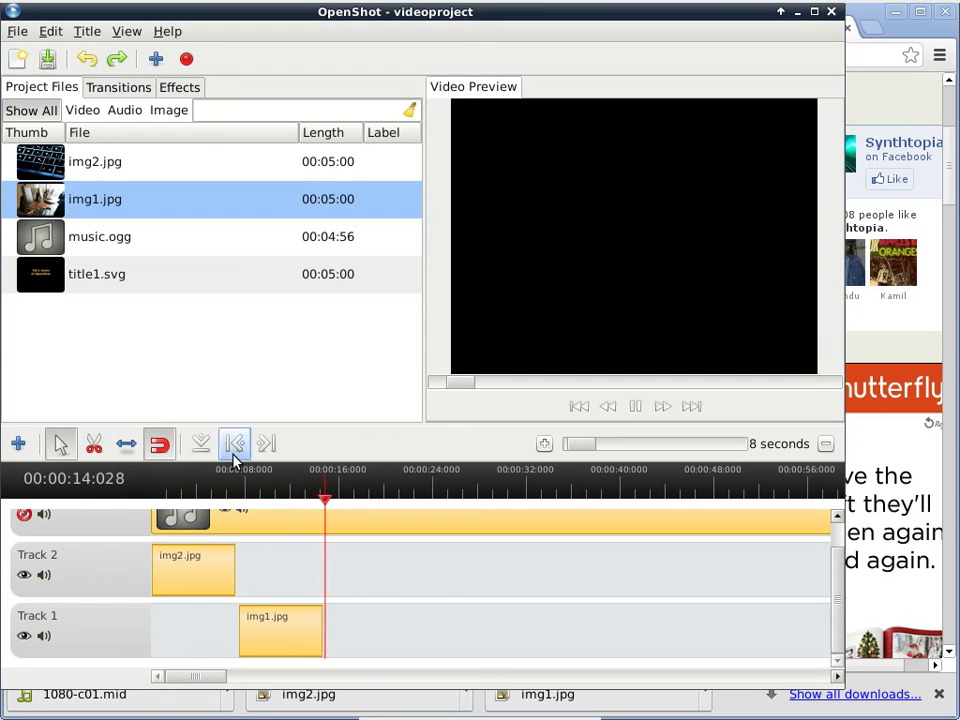
click(636, 406)
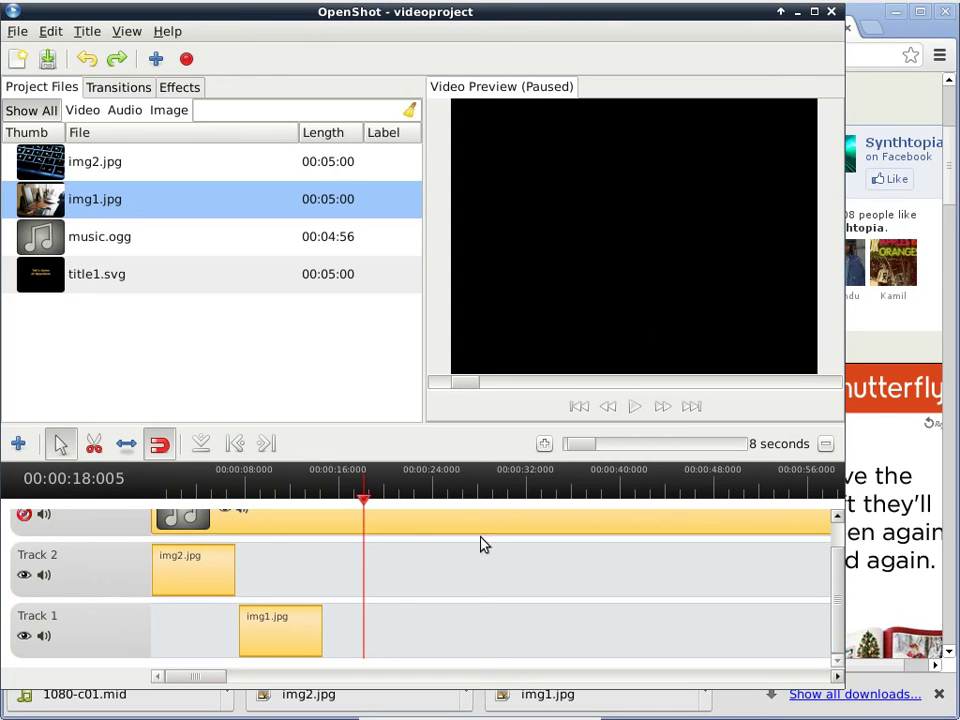
Shift img2.jpg and img1.jpg later and place title1.svg at the start of Track 1.
drag(206, 585, 318, 581)
drag(303, 628, 450, 621)
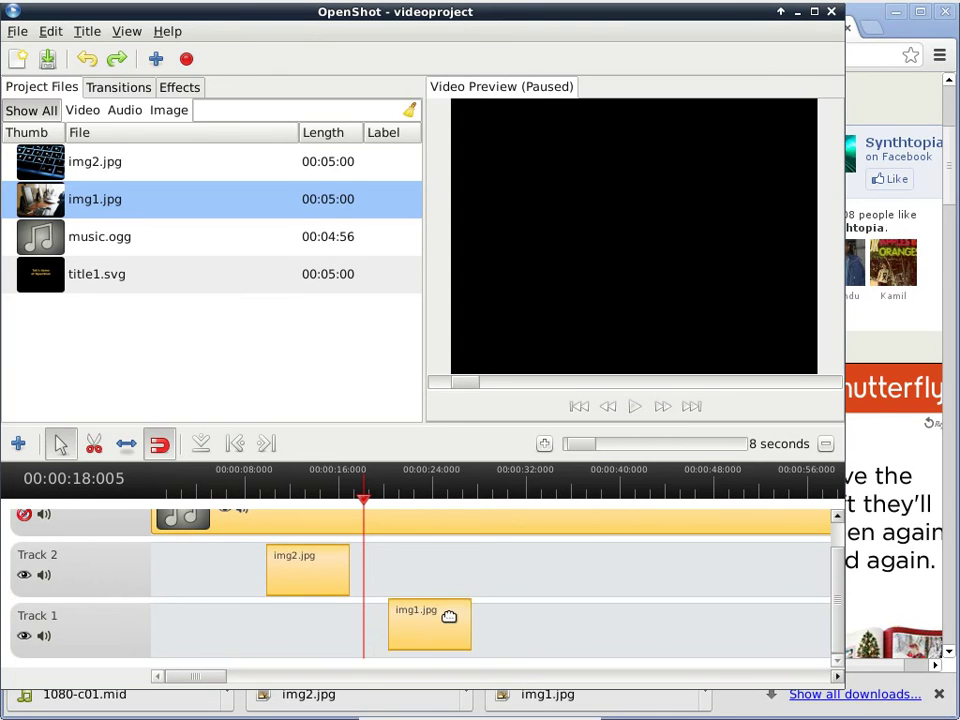
drag(45, 287, 186, 630)
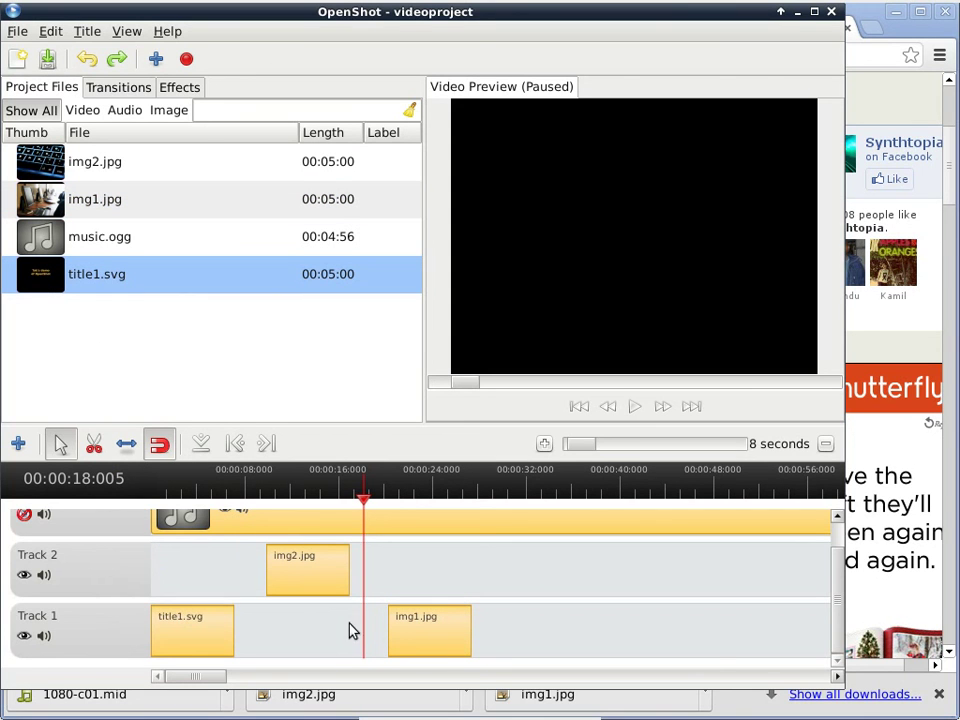
Preview the new arrangement forward and in reverse, then replay it from the project start.
click(636, 408)
drag(358, 497, 225, 493)
click(634, 410)
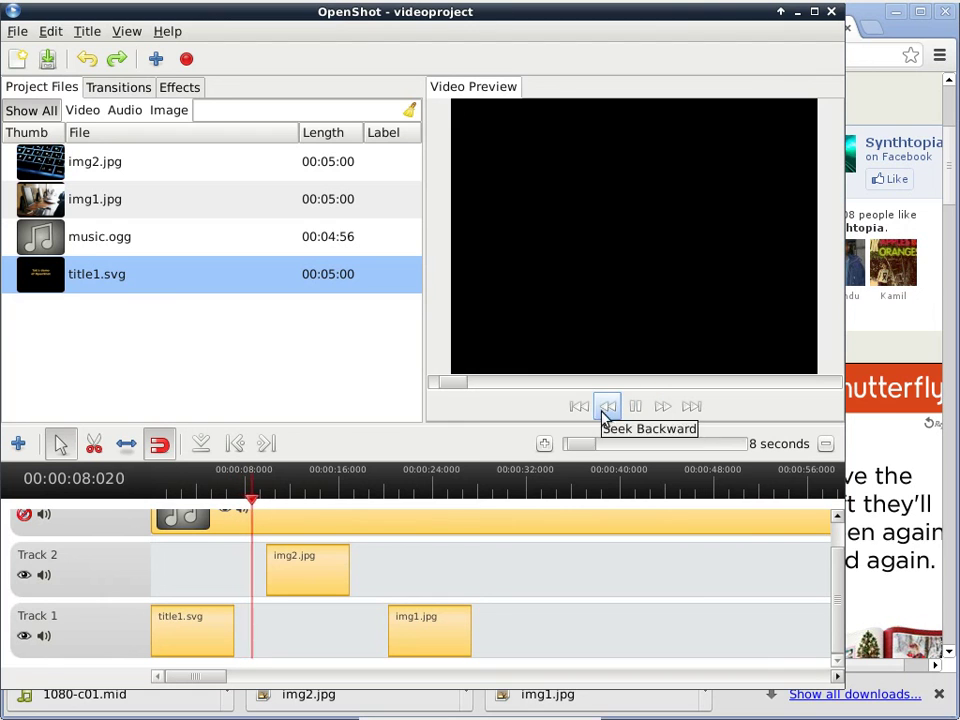
click(605, 410)
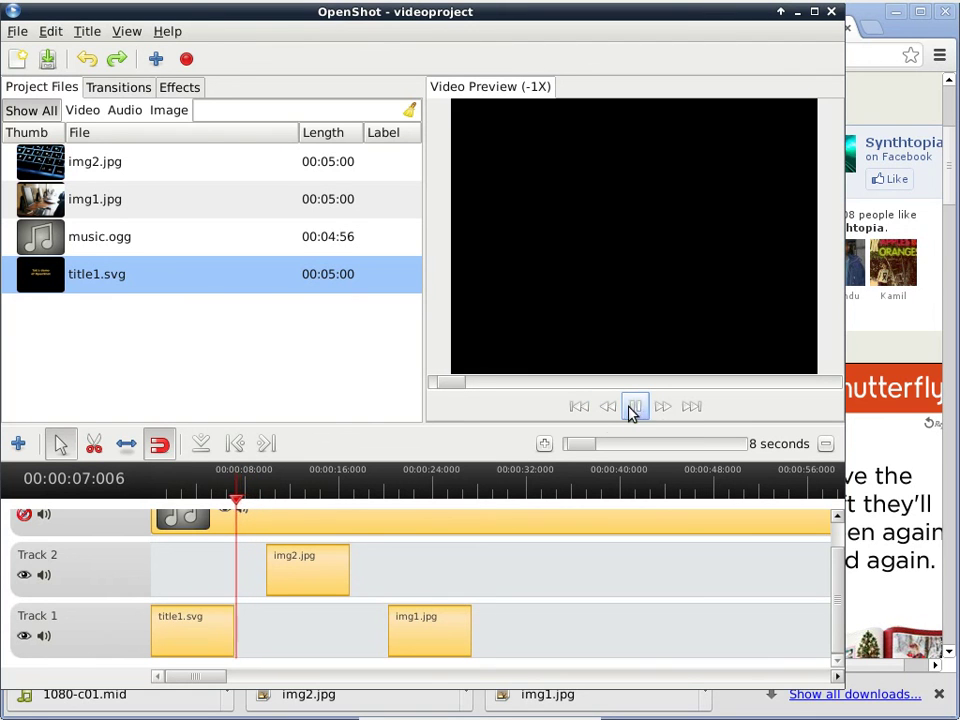
click(636, 410)
click(638, 410)
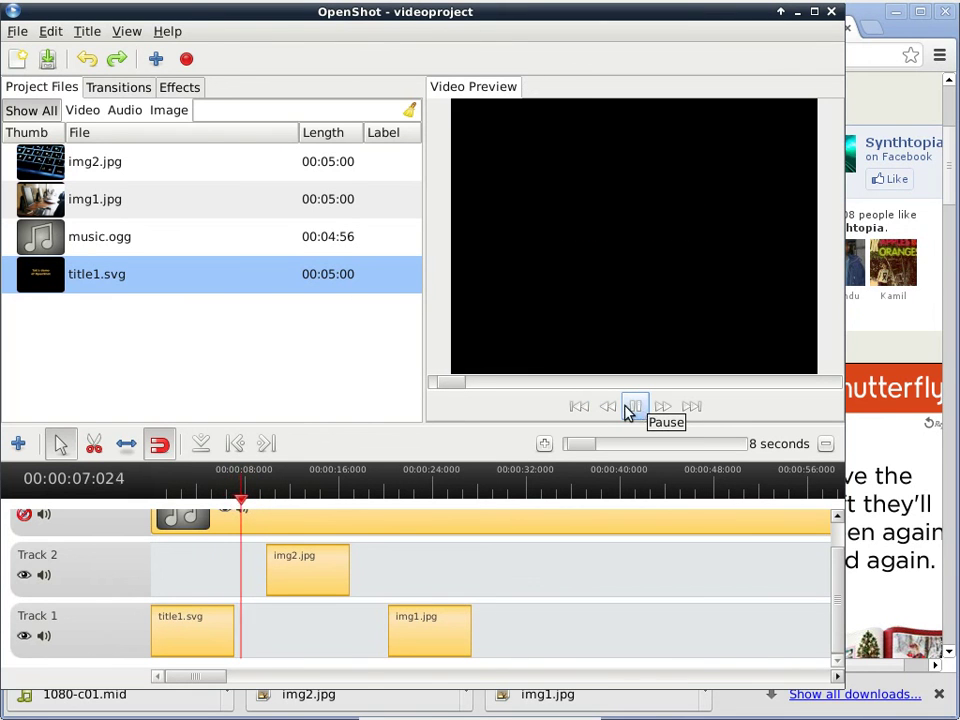
click(609, 410)
click(577, 408)
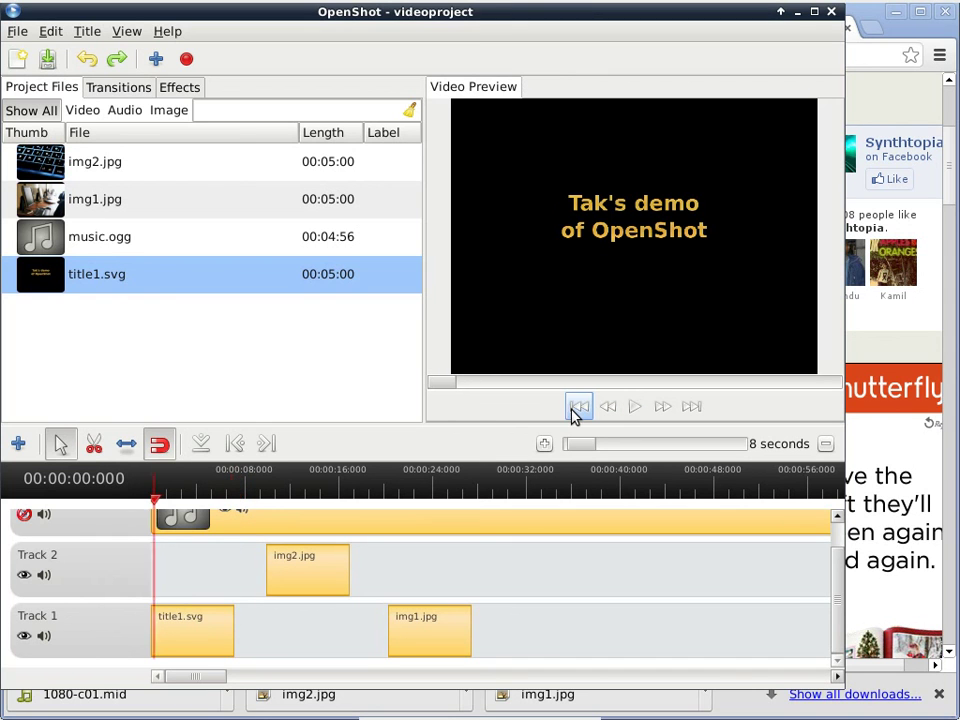
click(633, 409)
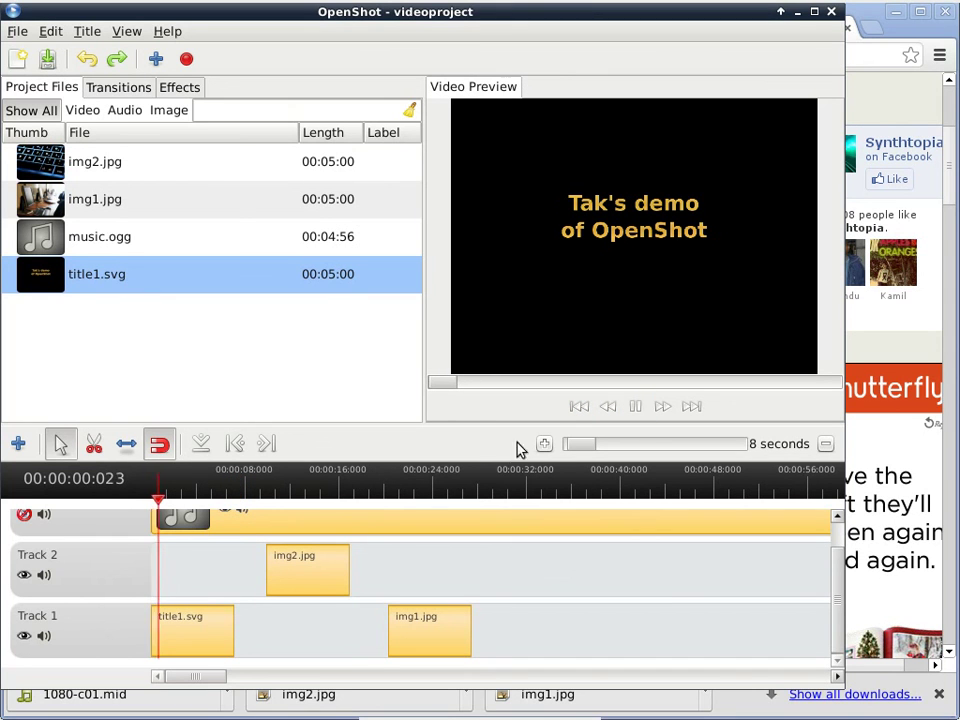
click(646, 410)
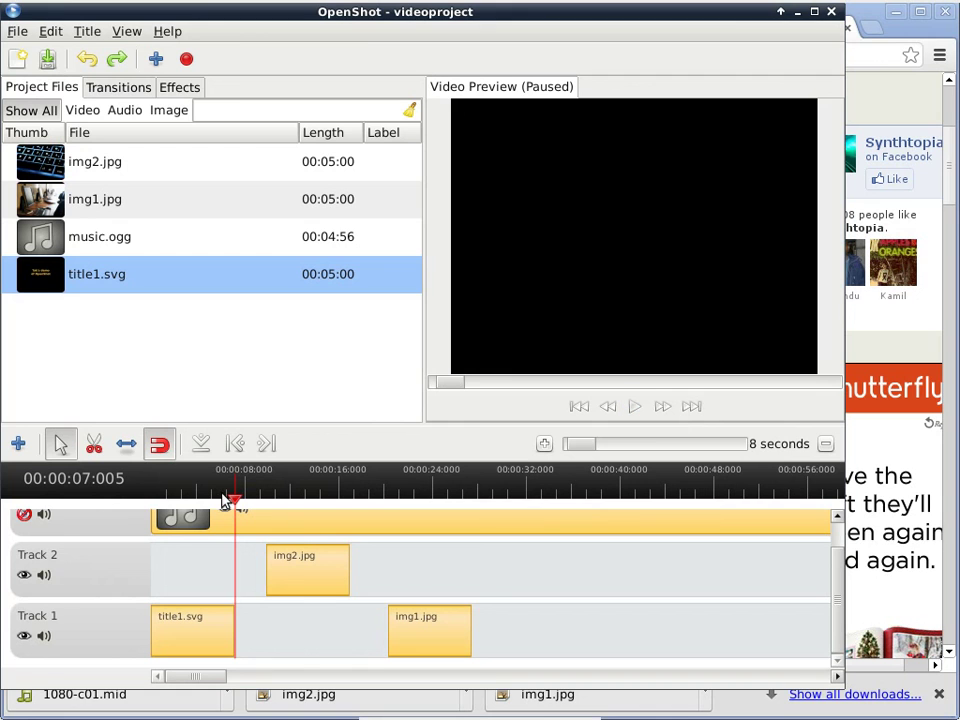
click(225, 500)
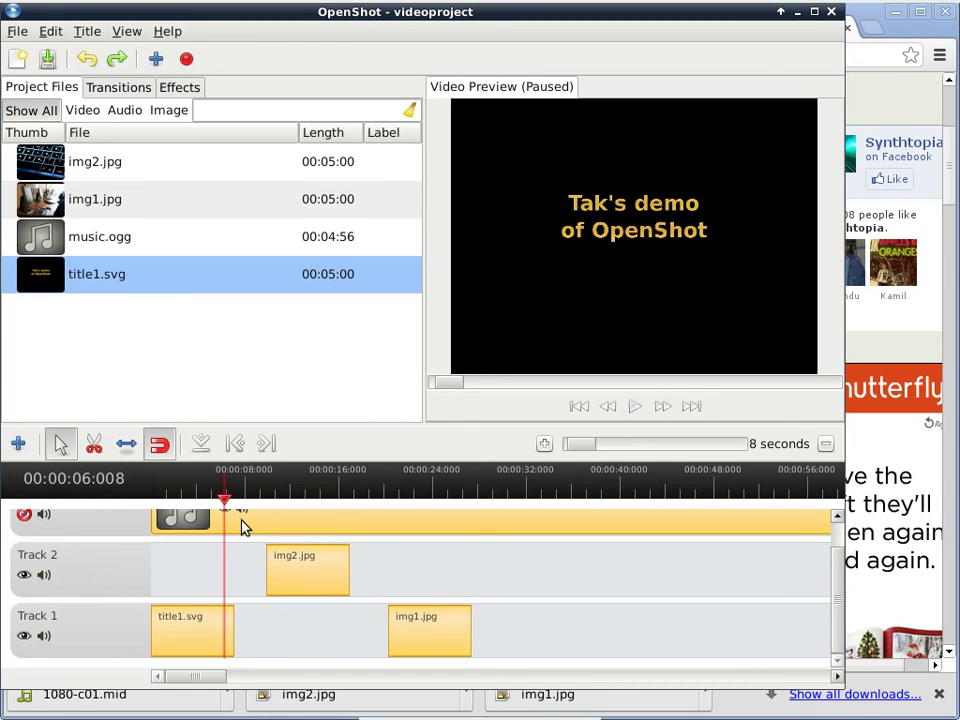
Trim the opening of music.ogg and drag the clip back to 0 seconds.
scroll(838, 548, up, 1)
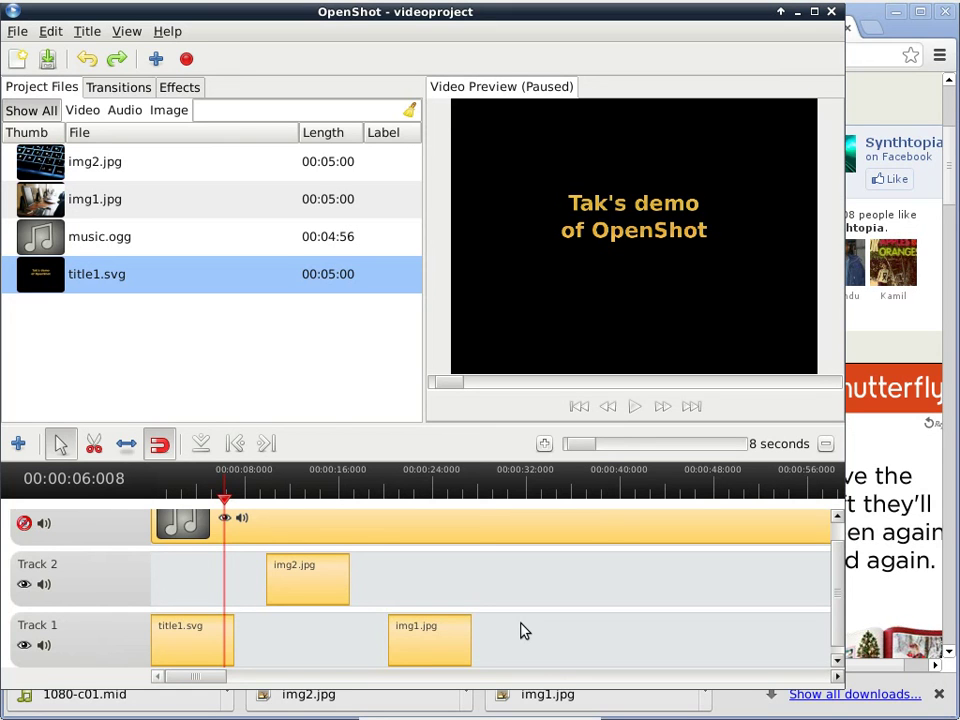
click(126, 443)
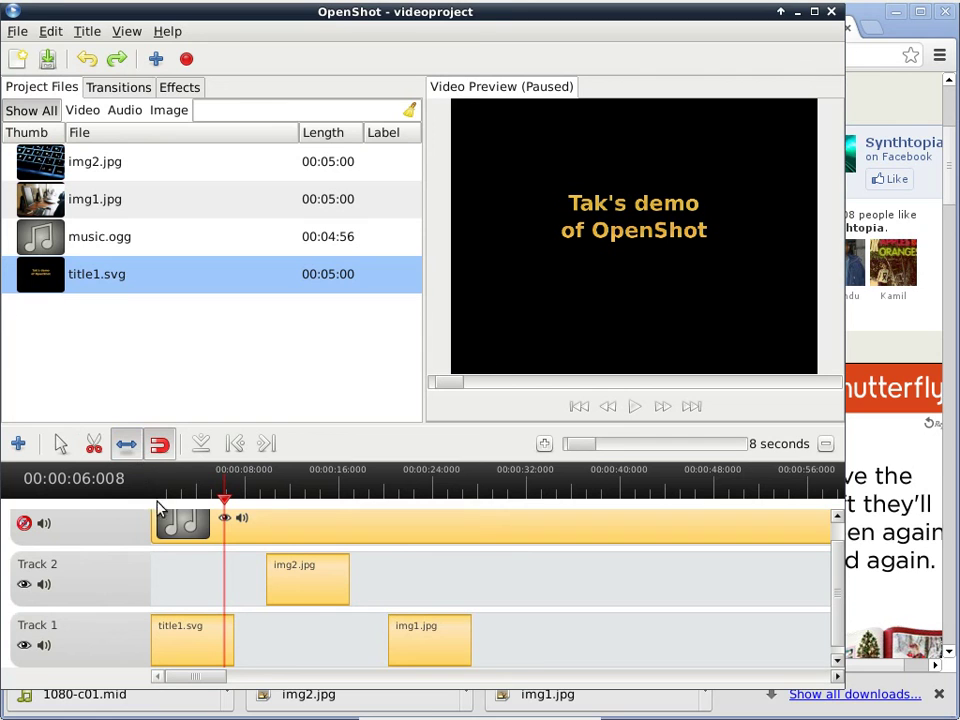
drag(160, 521, 230, 522)
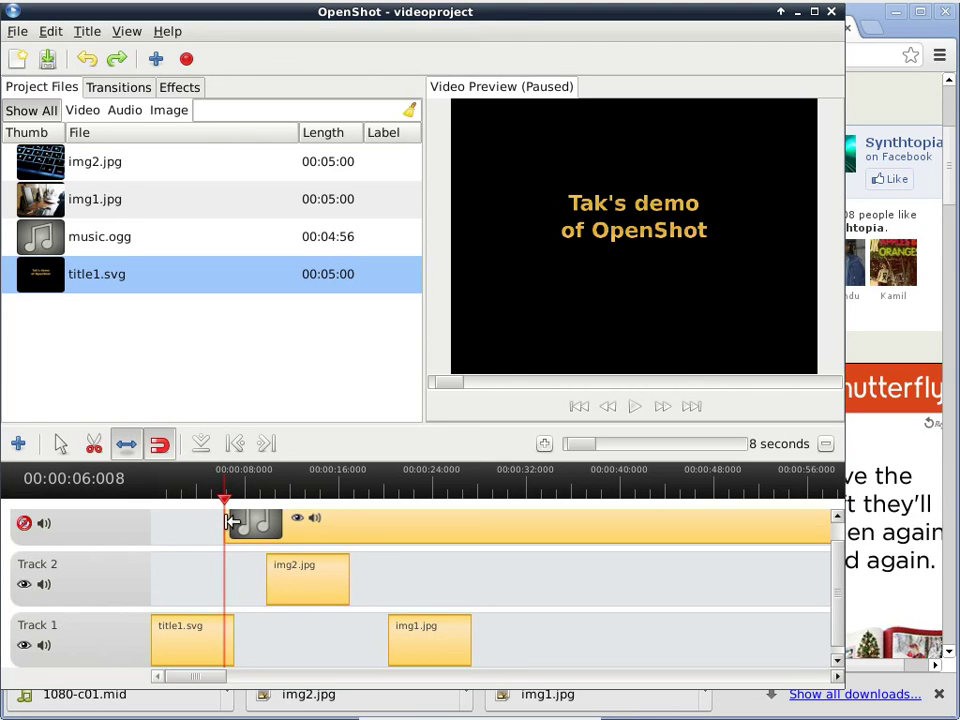
click(59, 448)
drag(379, 533, 297, 532)
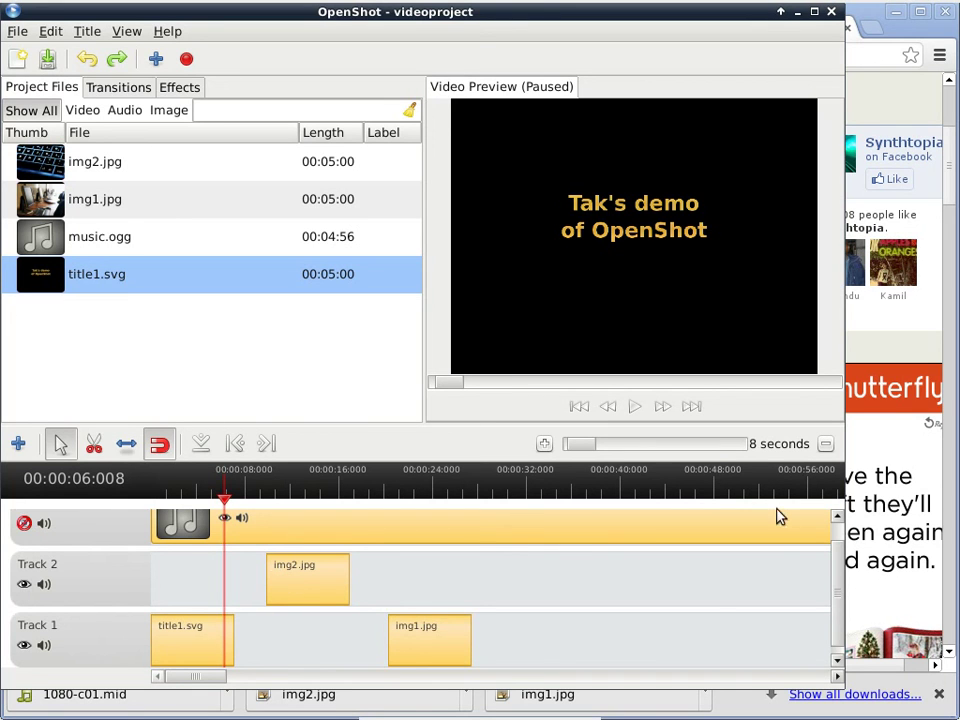
Replay the project from the start, pausing around 11 seconds on the keyboard photo.
click(156, 481)
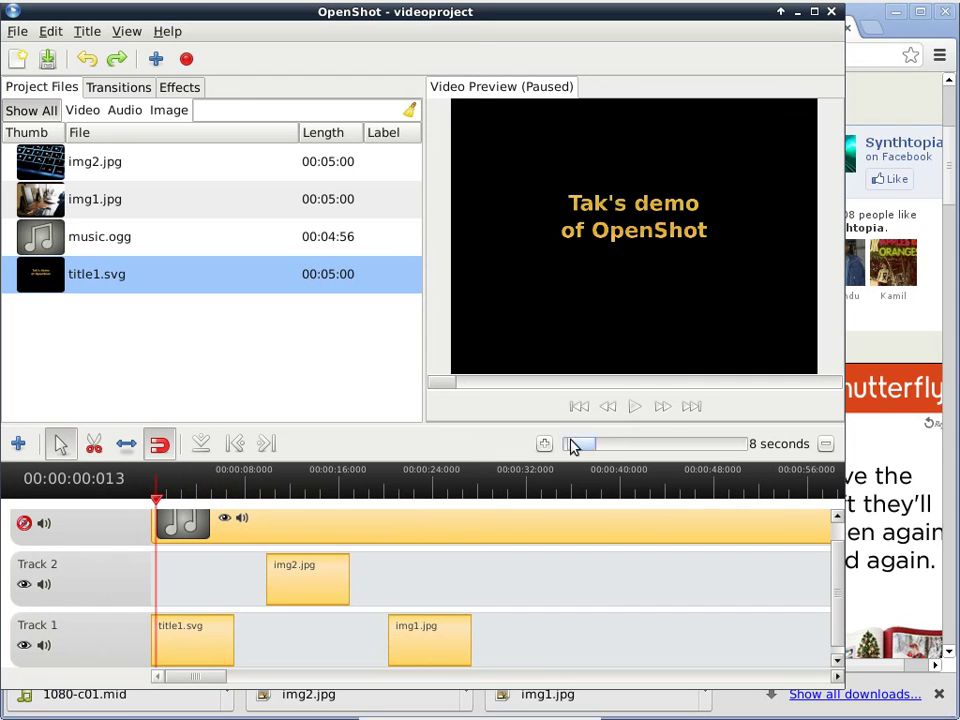
click(637, 408)
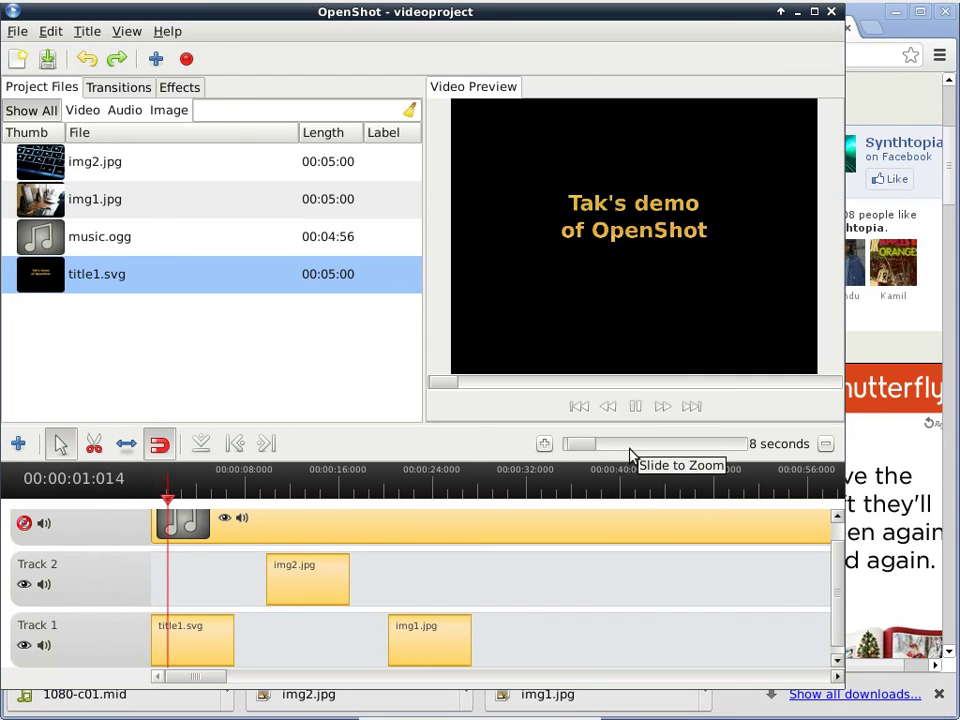
click(635, 408)
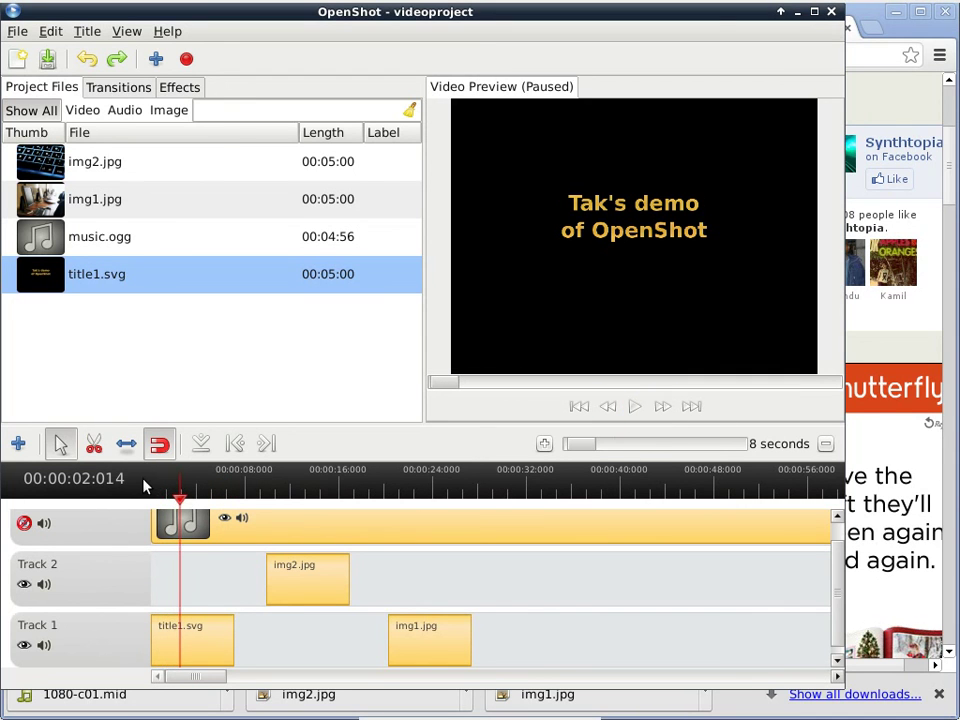
click(171, 481)
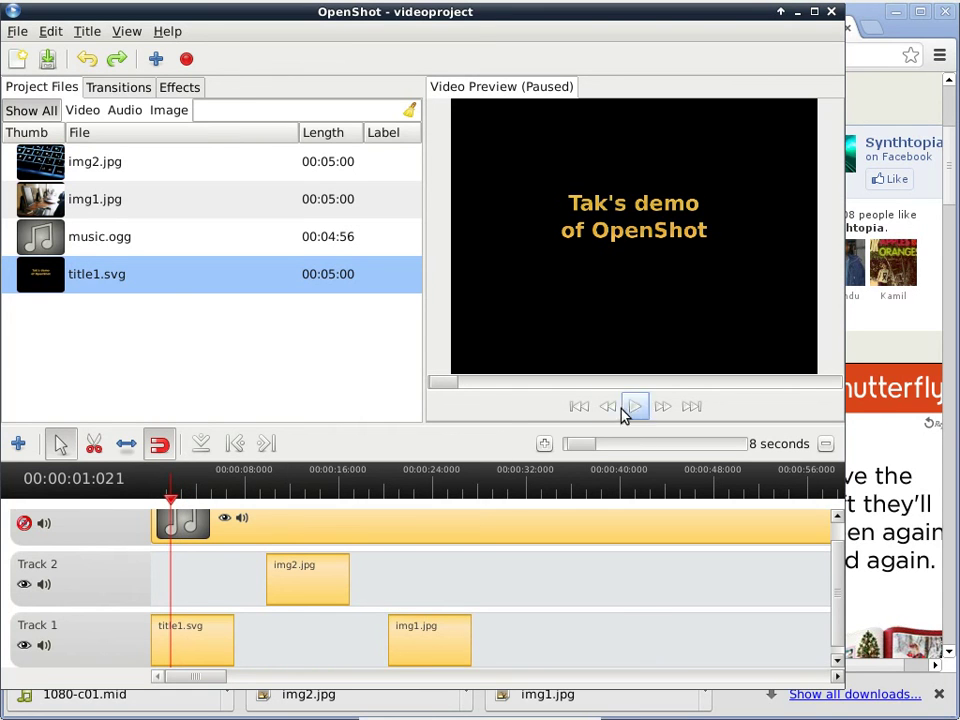
click(577, 407)
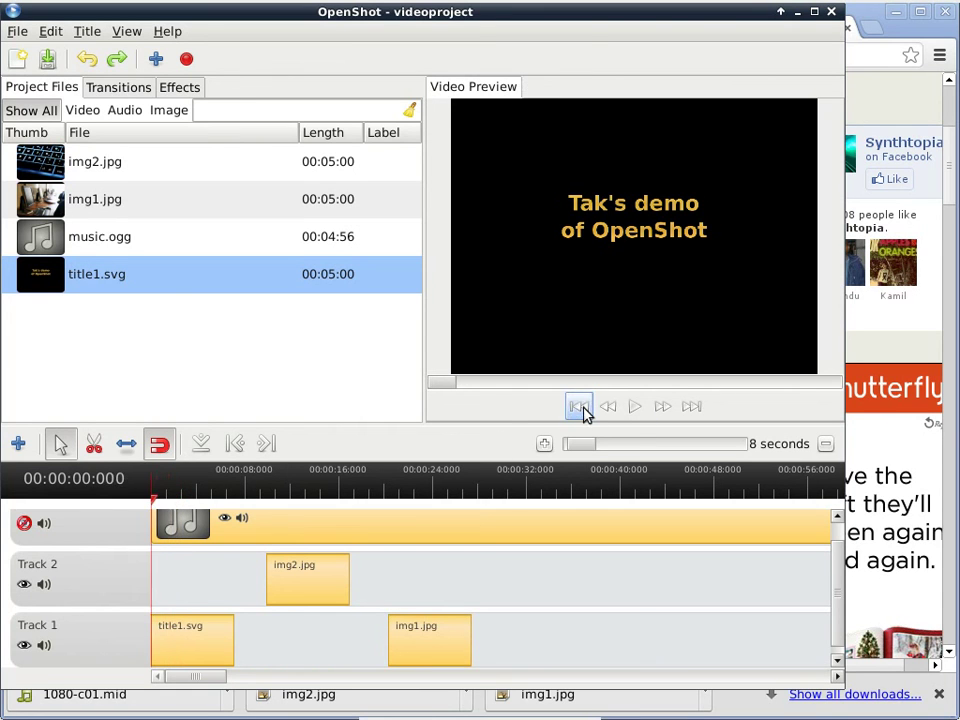
click(633, 409)
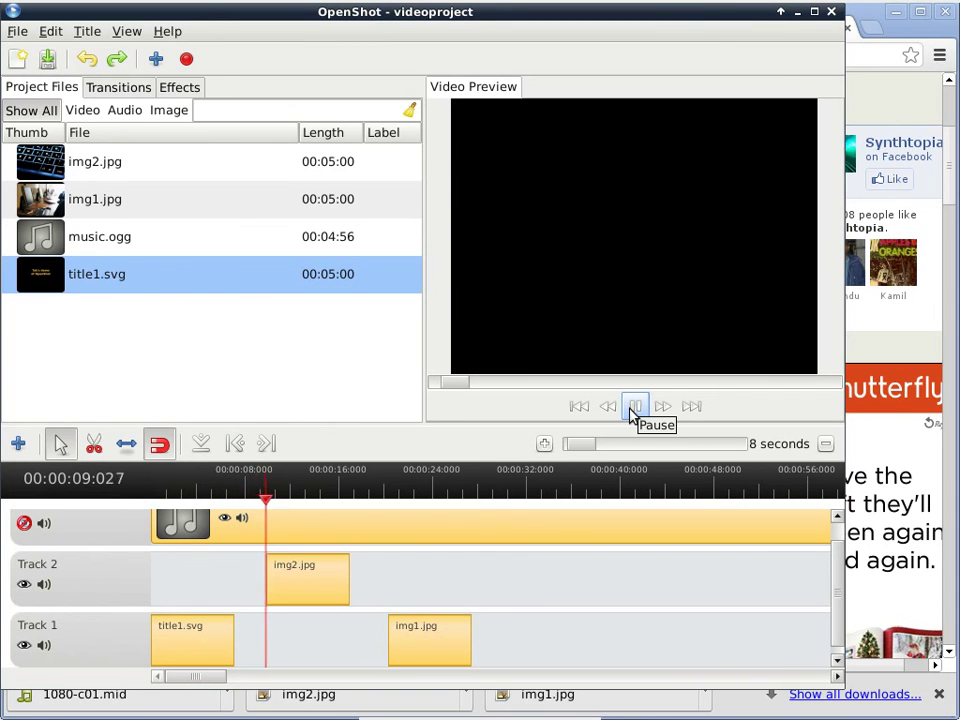
click(634, 407)
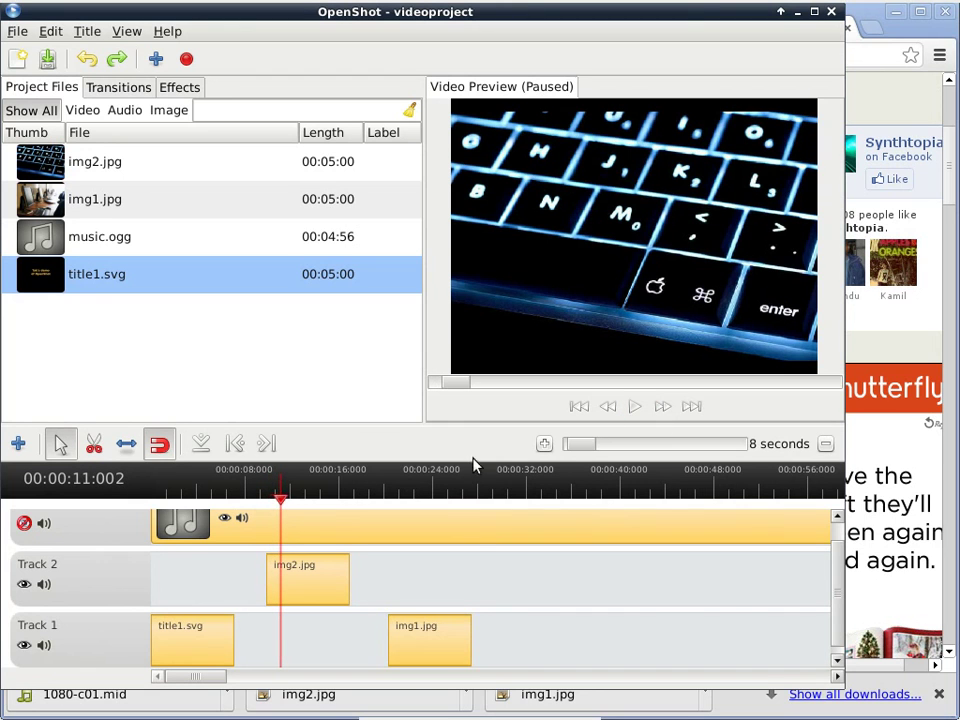
Extend title1.svg's end past 8 seconds to overlap img2.jpg, then nudge img2.jpg slightly later.
click(276, 489)
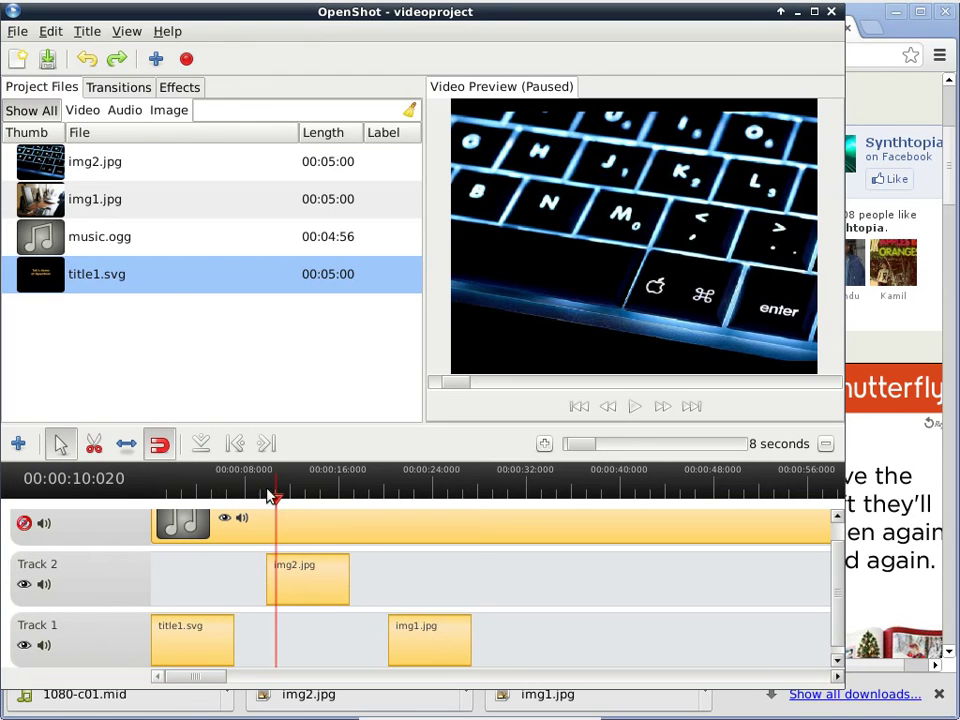
click(246, 482)
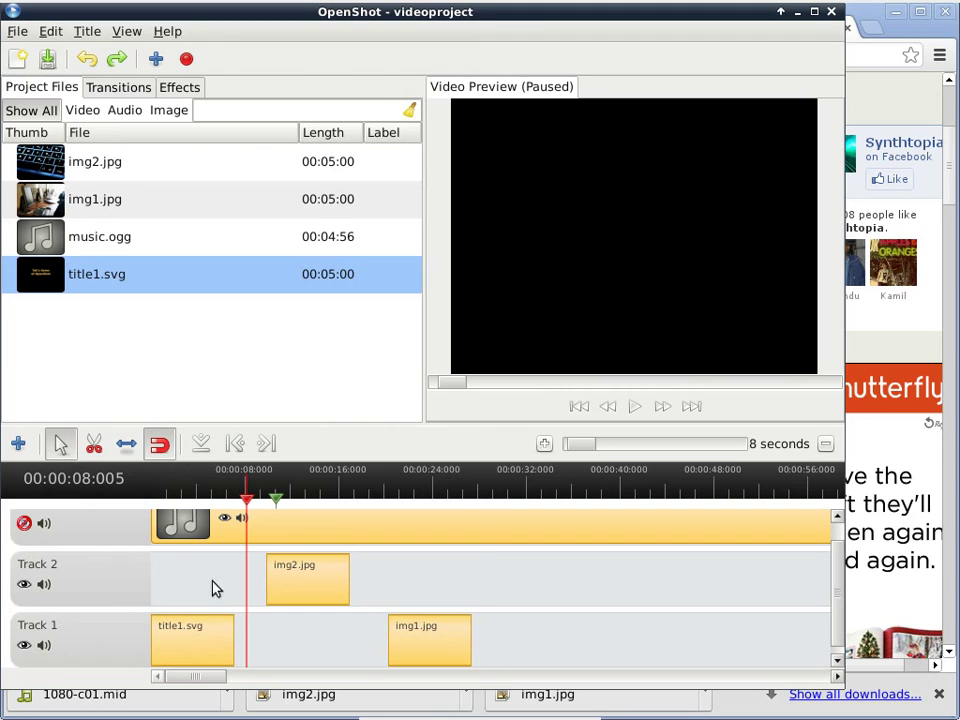
click(126, 443)
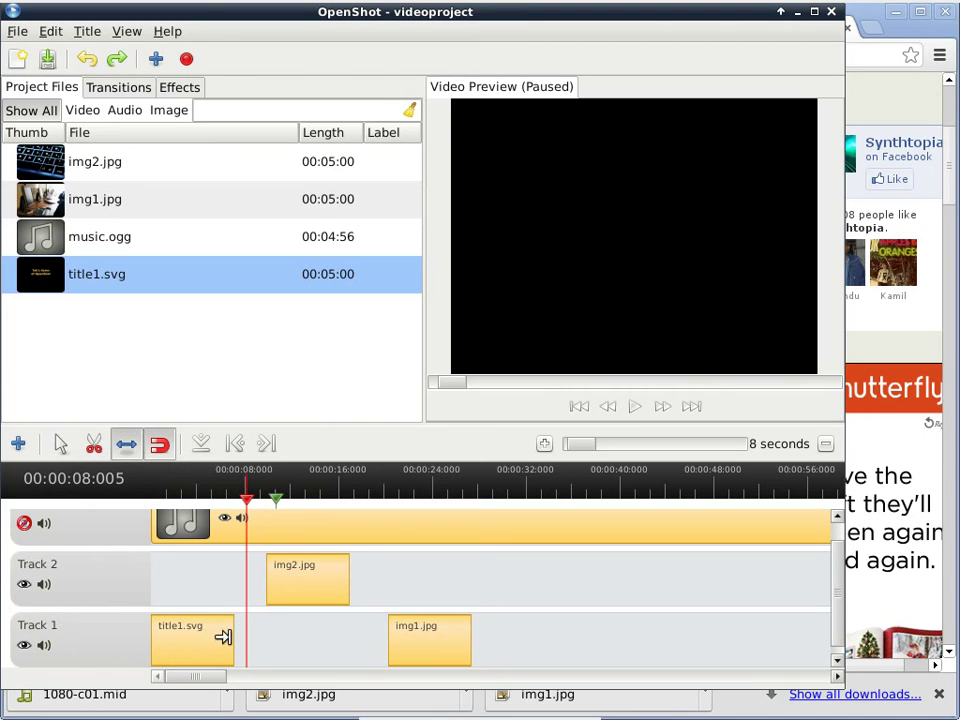
drag(223, 636, 277, 635)
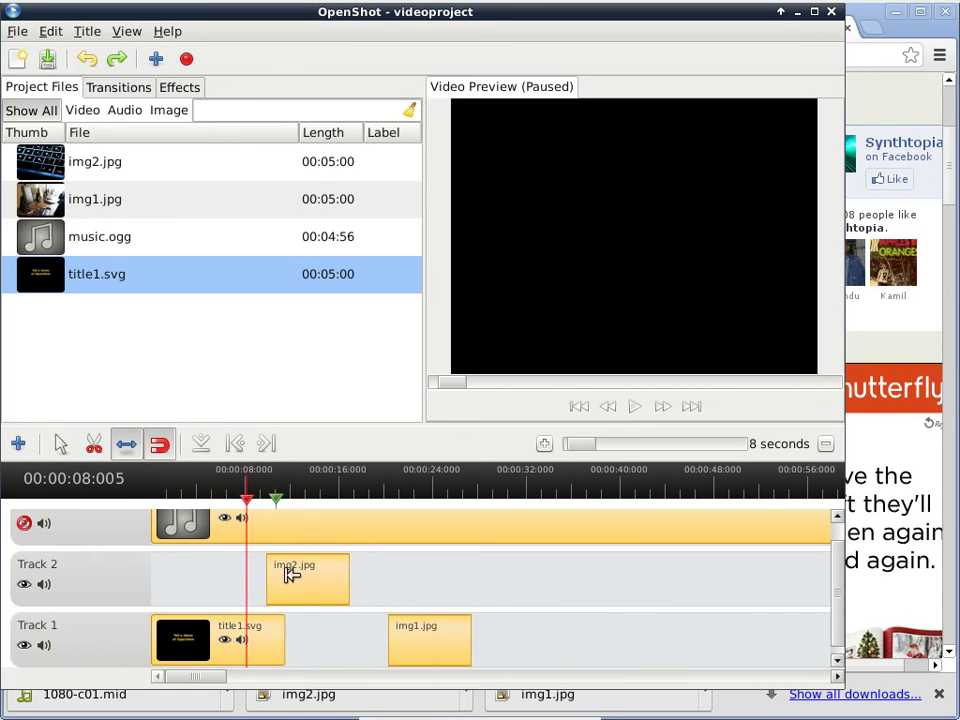
click(57, 447)
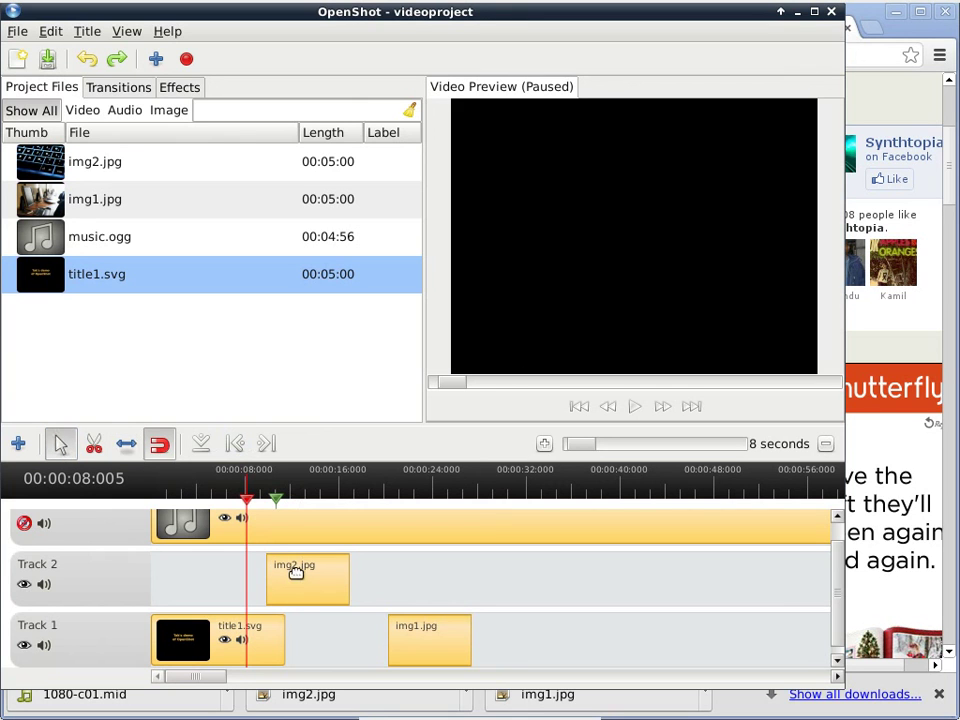
drag(298, 570, 293, 572)
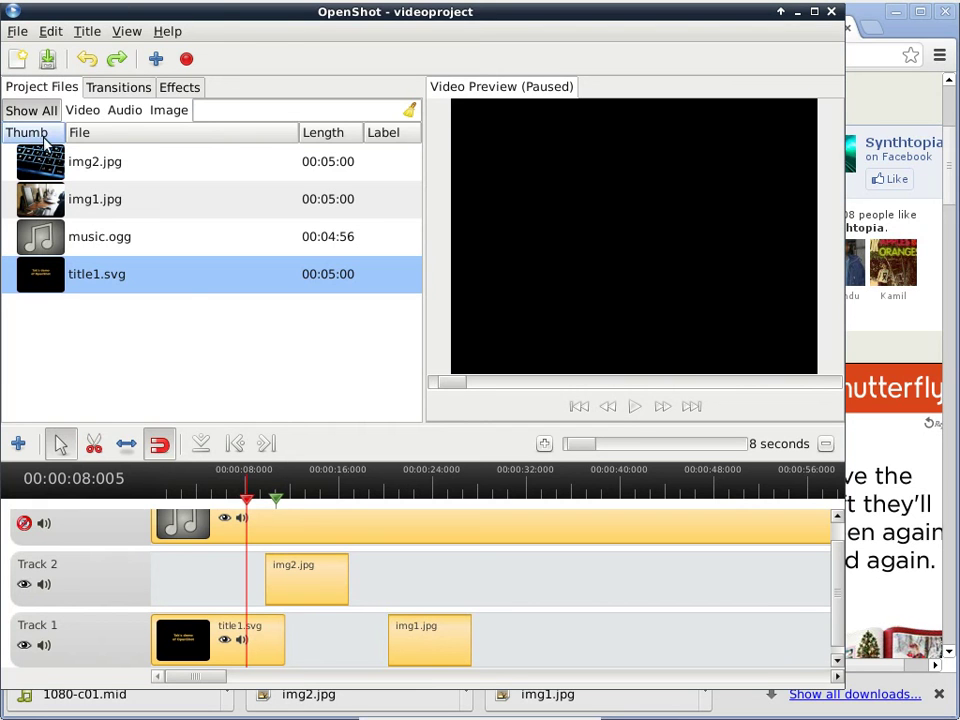
Drop a Dissolve transition where title1.svg meets img2.jpg, then return the playhead to the start.
click(136, 90)
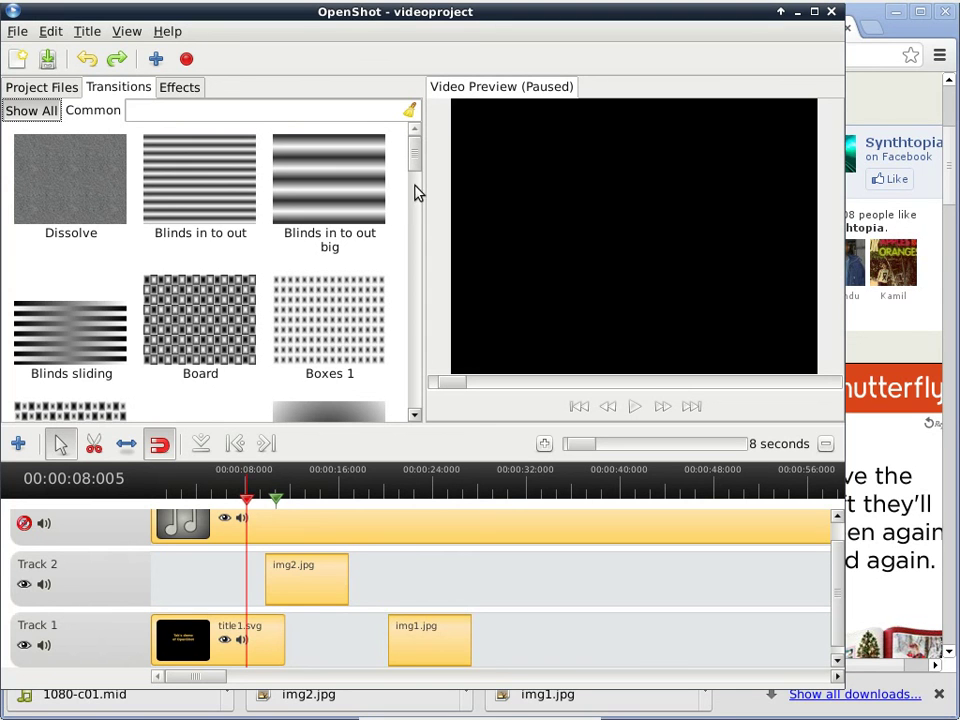
mouse_move(416, 172)
mouse_down()
mouse_move(441, 309)
mouse_move(450, 154)
mouse_up()
click(42, 177)
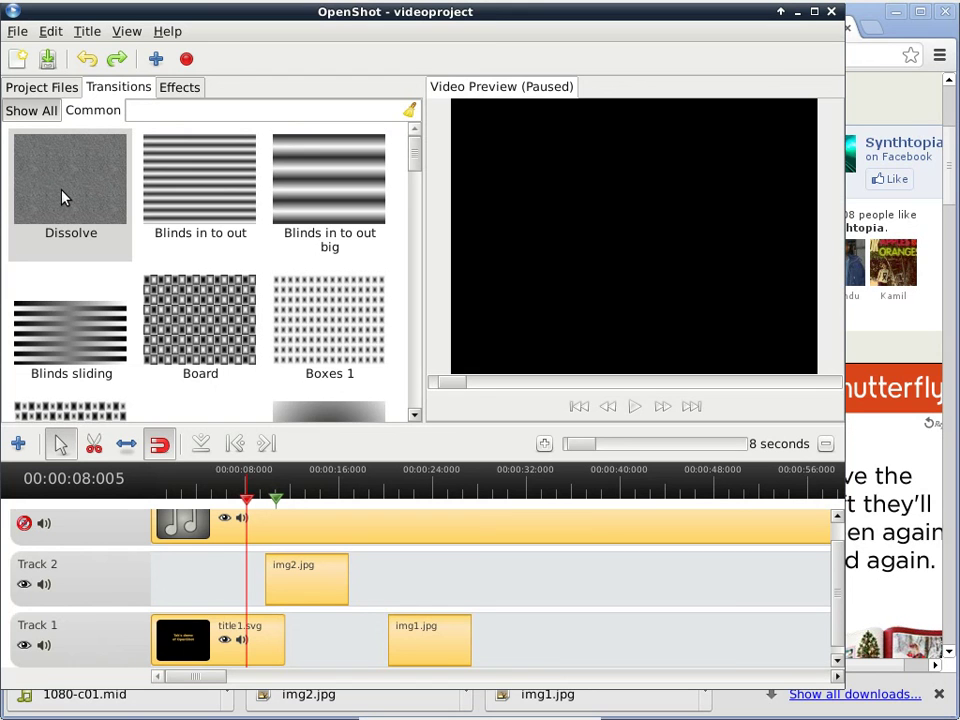
drag(67, 193, 268, 478)
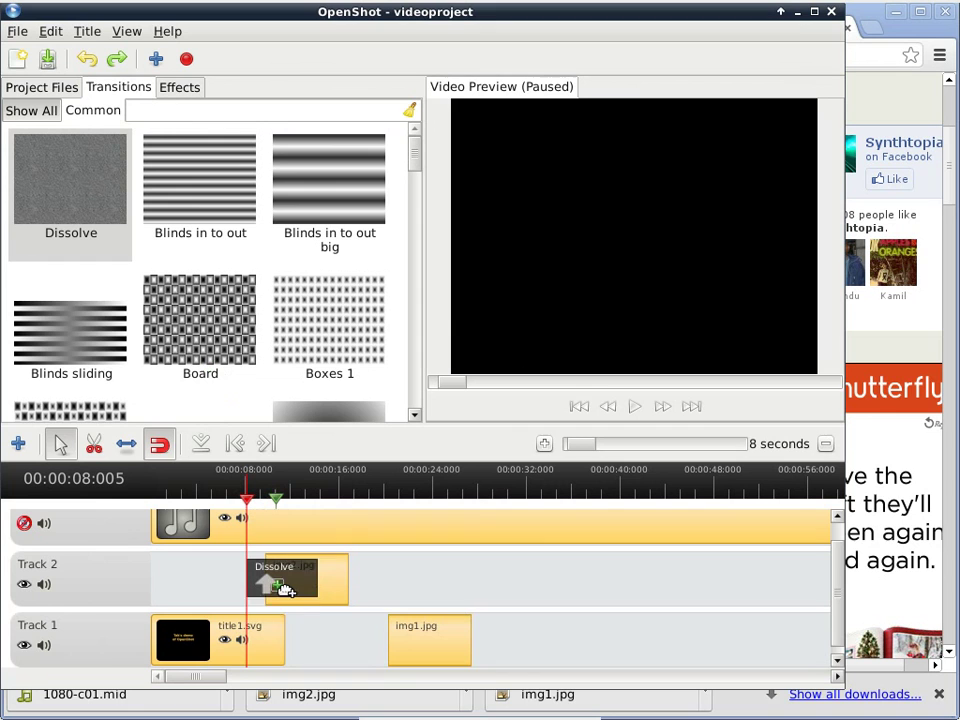
drag(287, 591, 286, 616)
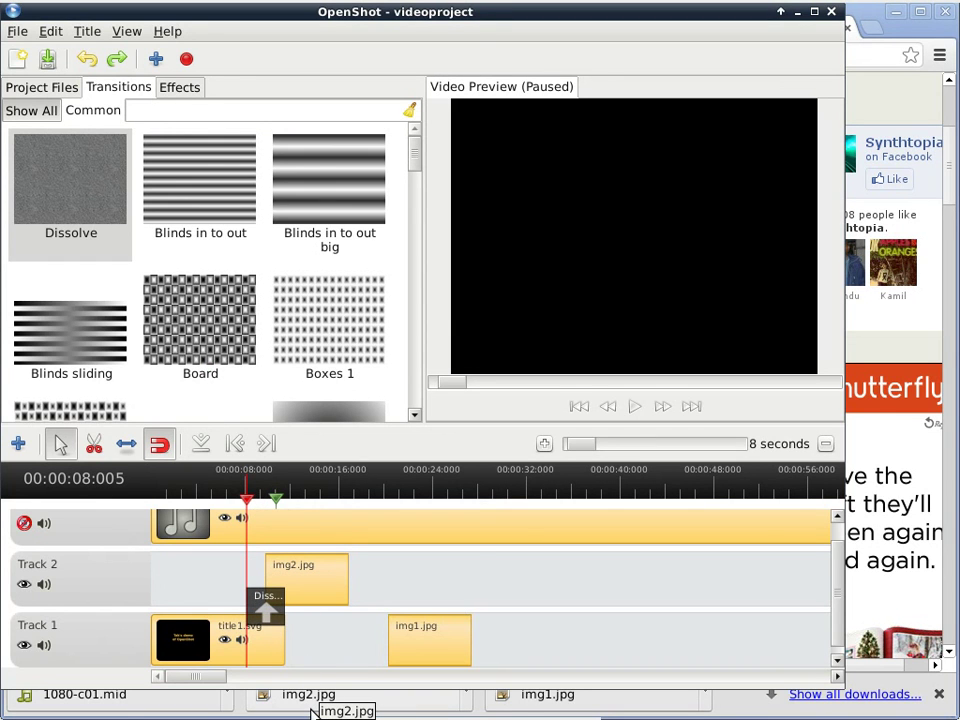
click(155, 488)
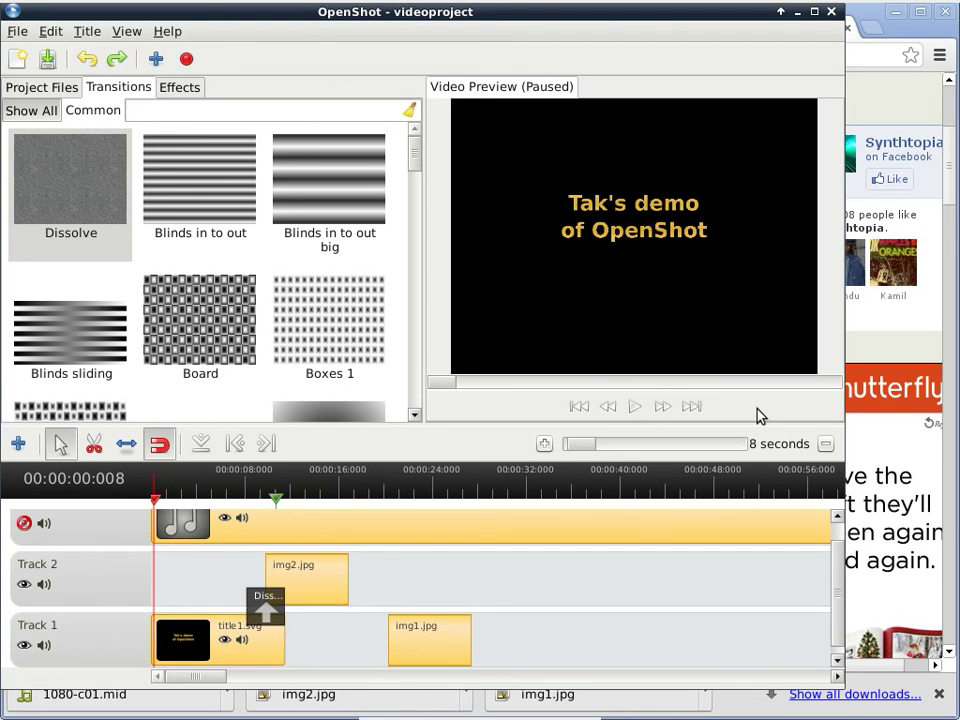
click(635, 406)
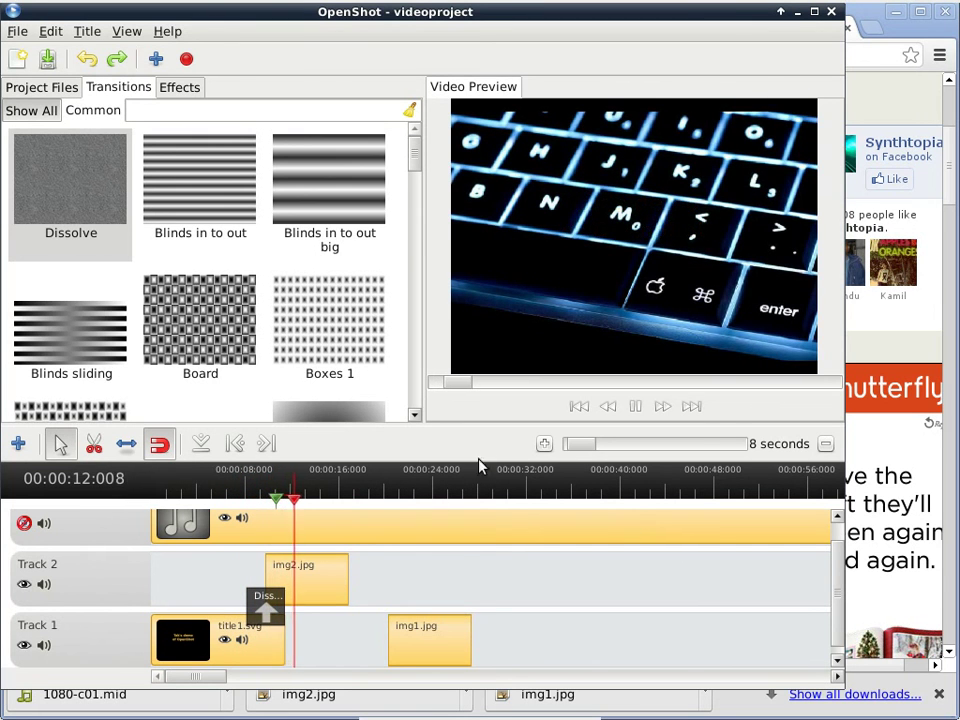
click(636, 408)
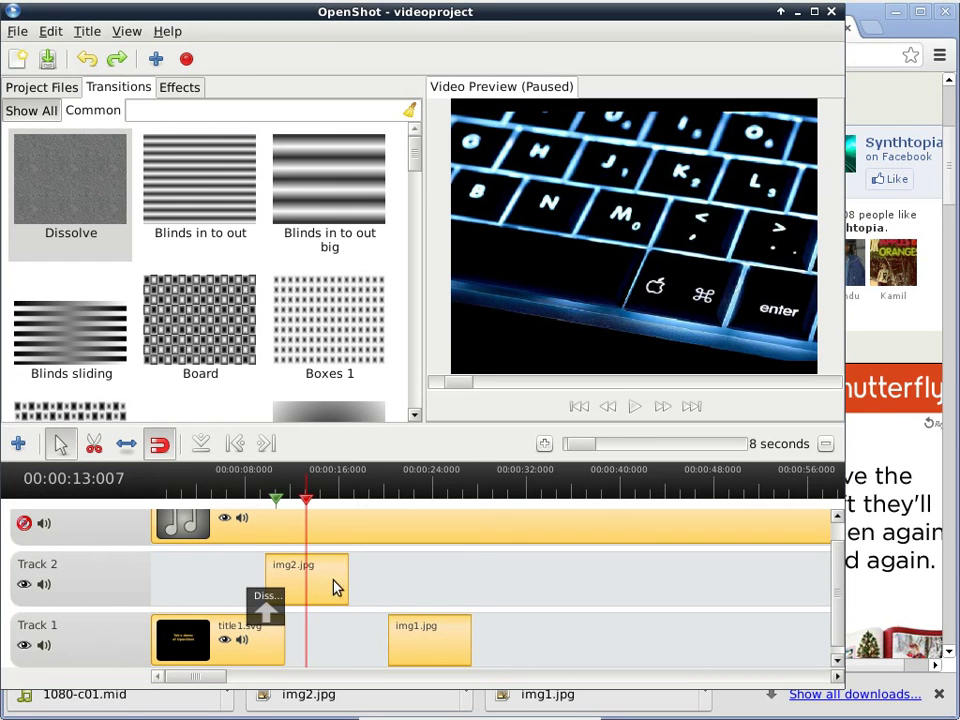
Lengthen img2.jpg so it ends later and nudge img1.jpg slightly later on Track 1.
click(124, 444)
drag(336, 579, 411, 583)
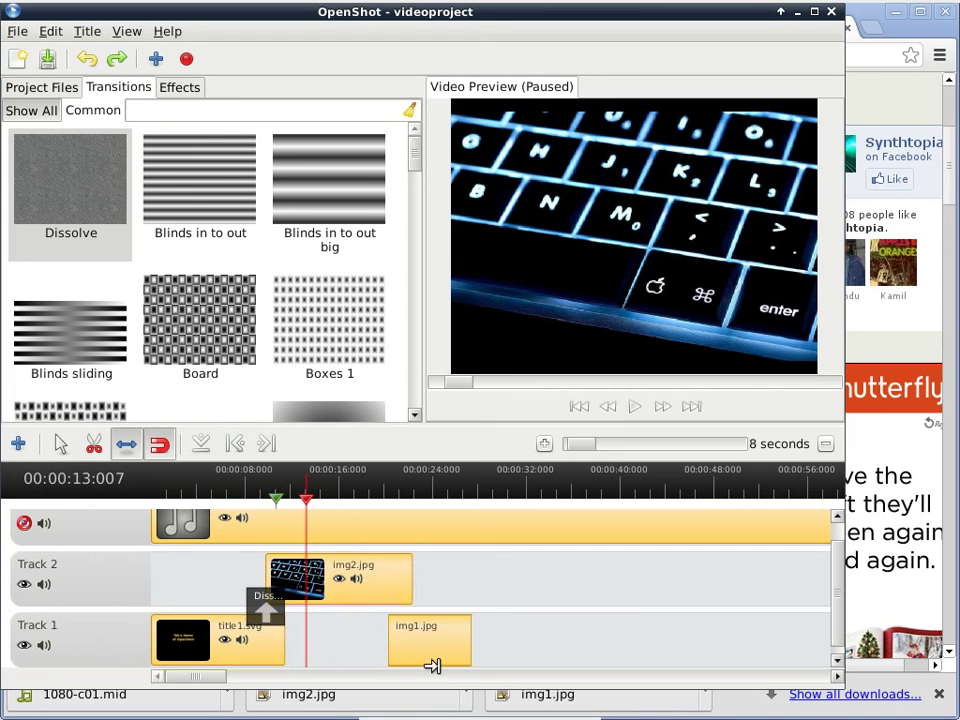
click(62, 450)
drag(401, 624, 425, 642)
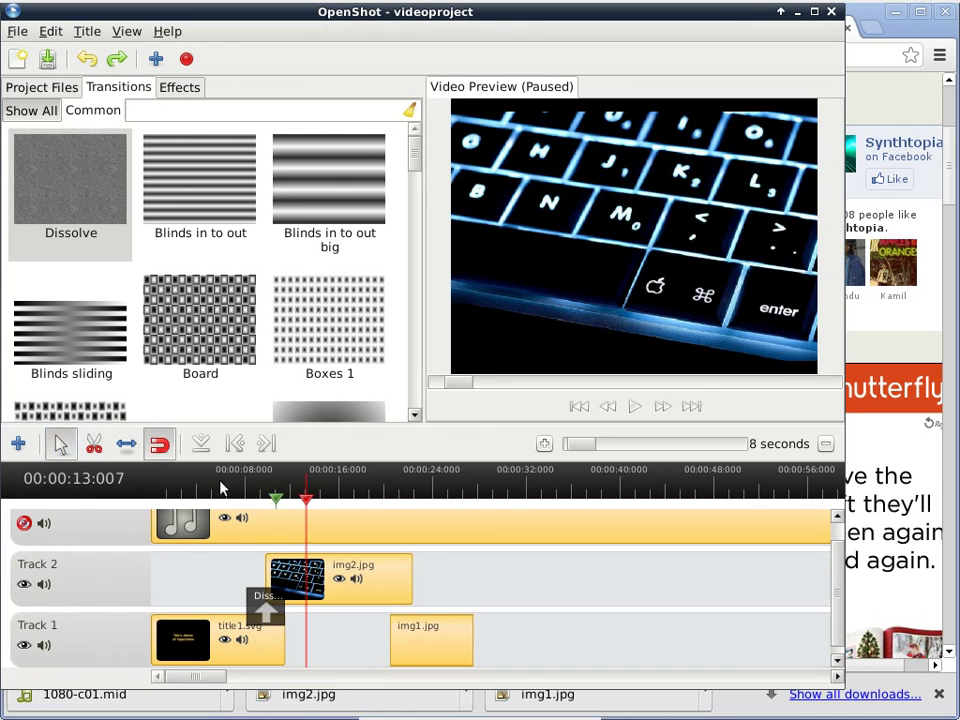
Place a Circle in to out transition at img1.jpg's start, around 20 seconds.
click(388, 495)
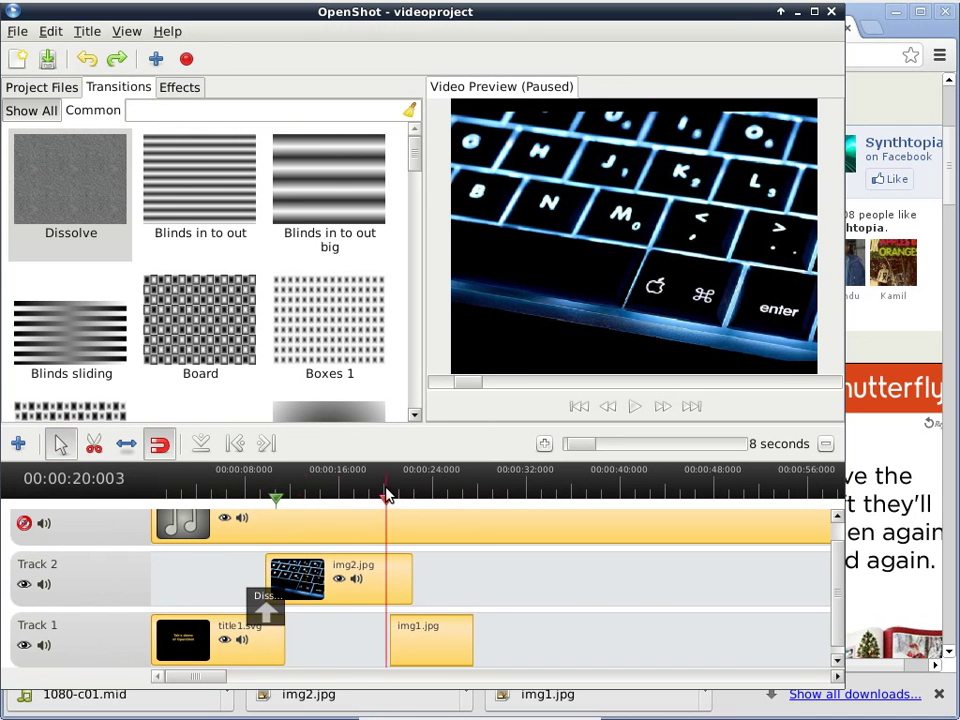
click(418, 495)
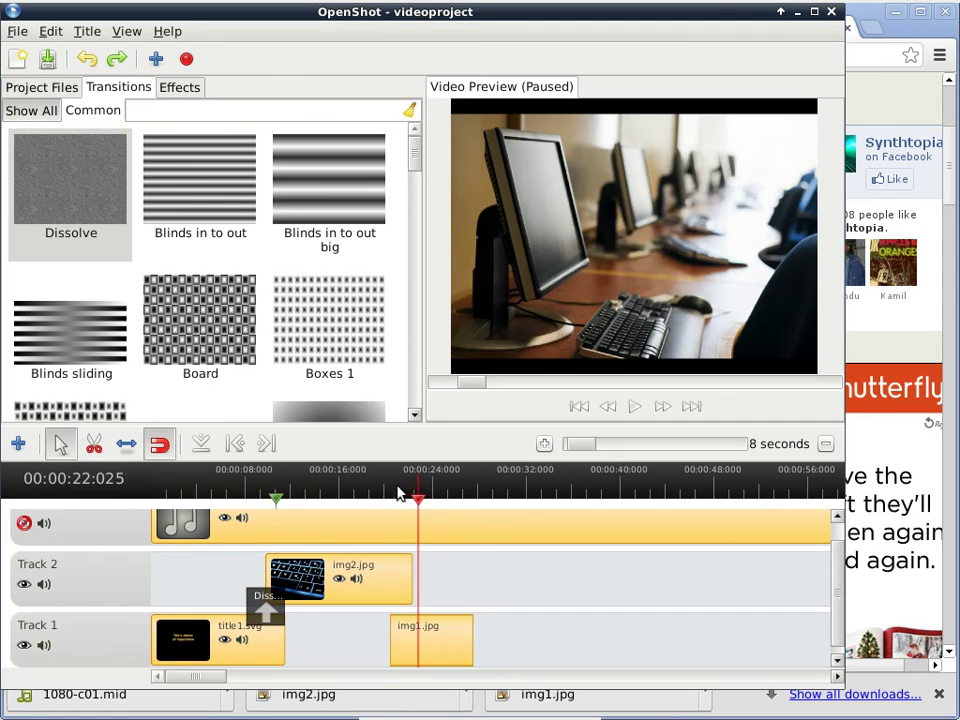
drag(398, 493, 390, 495)
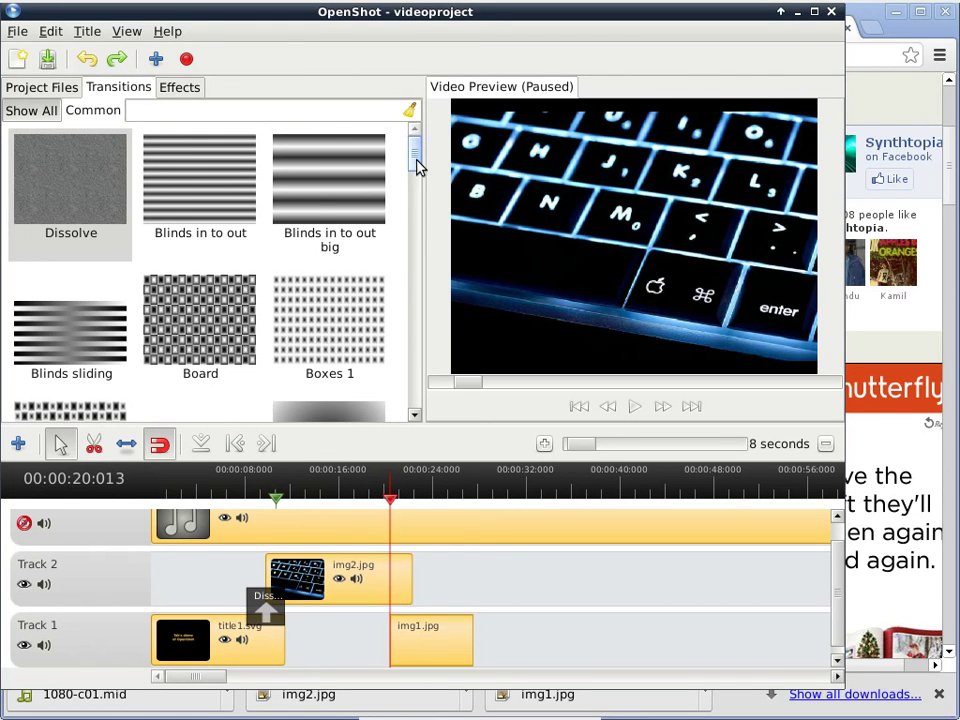
scroll(418, 167, down, 3)
drag(323, 283, 429, 616)
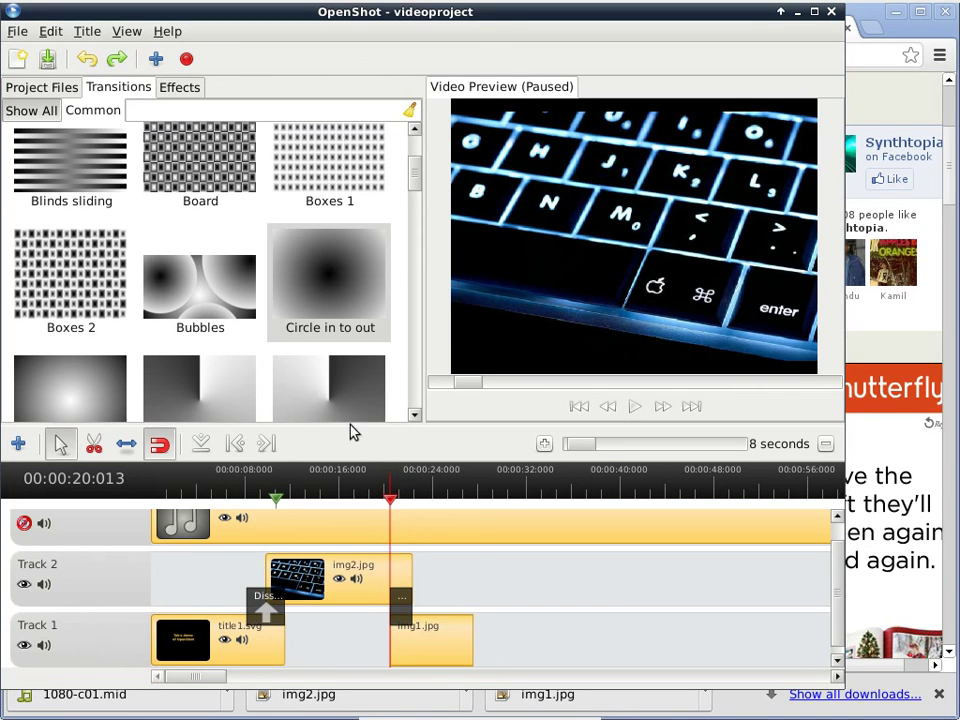
Play and pause to preview the Circle transition, then show the Effects list.
click(636, 407)
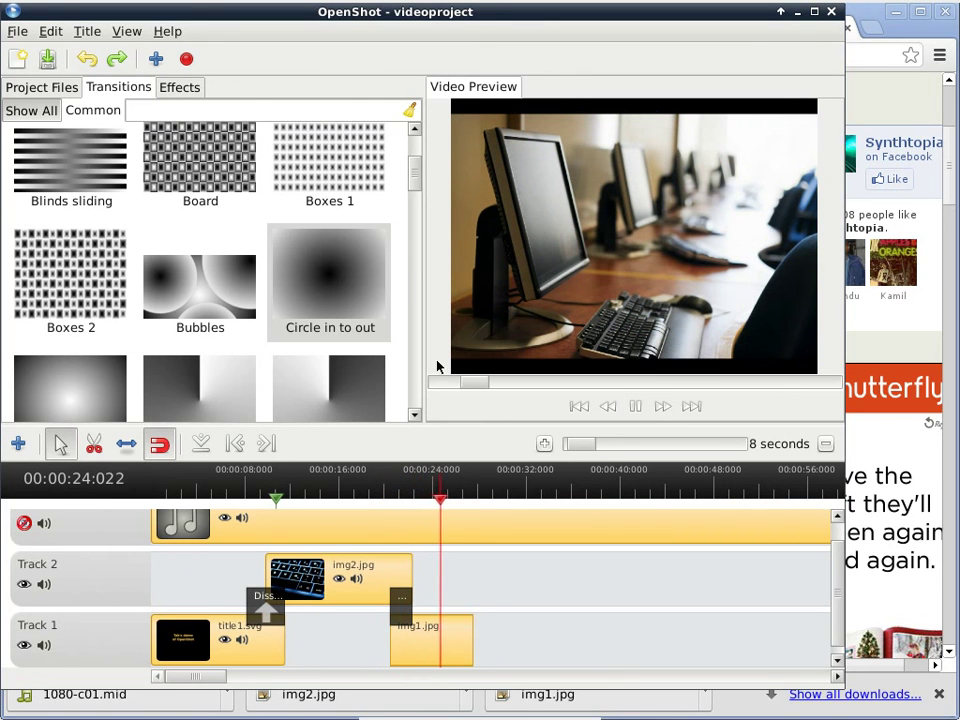
click(632, 410)
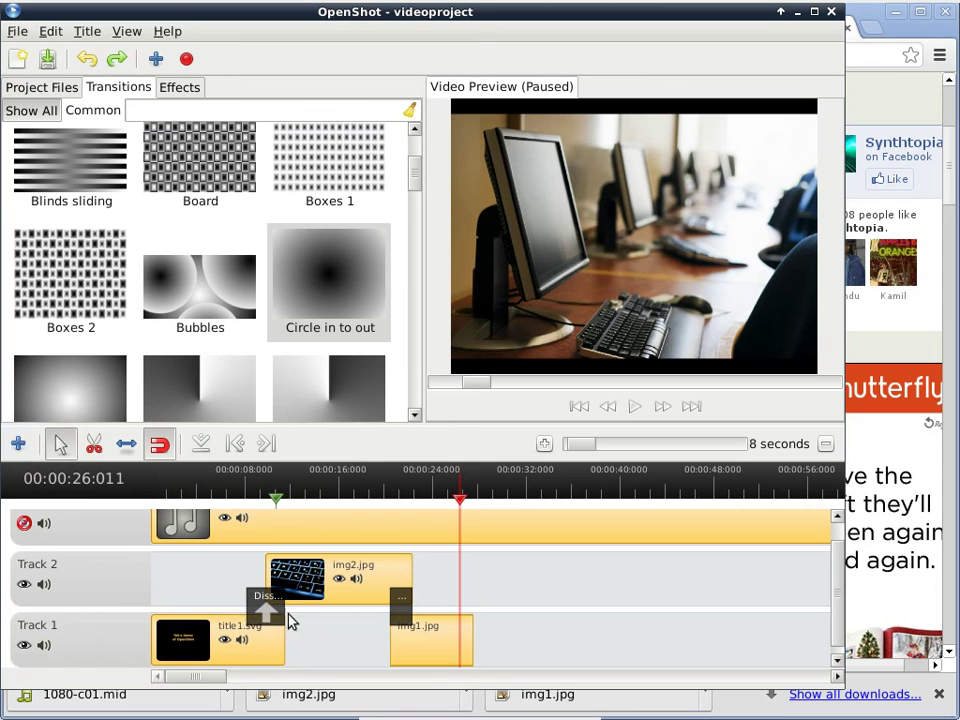
click(182, 88)
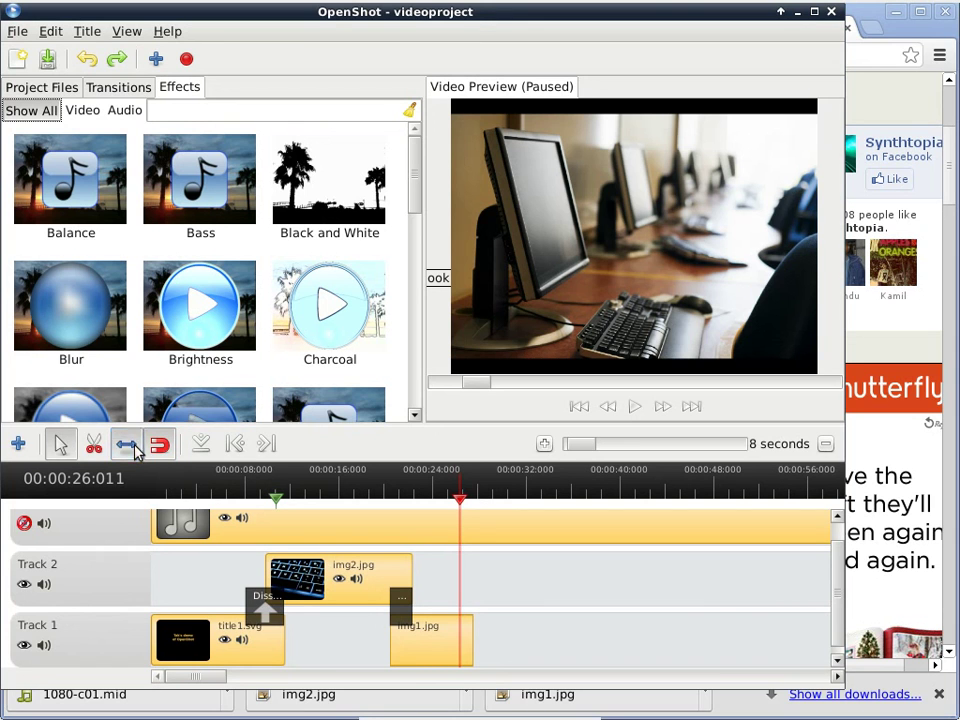
Trim the Dissolve's left edge to start later, then zoom the timeline in twice and scroll to the start.
click(133, 450)
drag(259, 609, 266, 606)
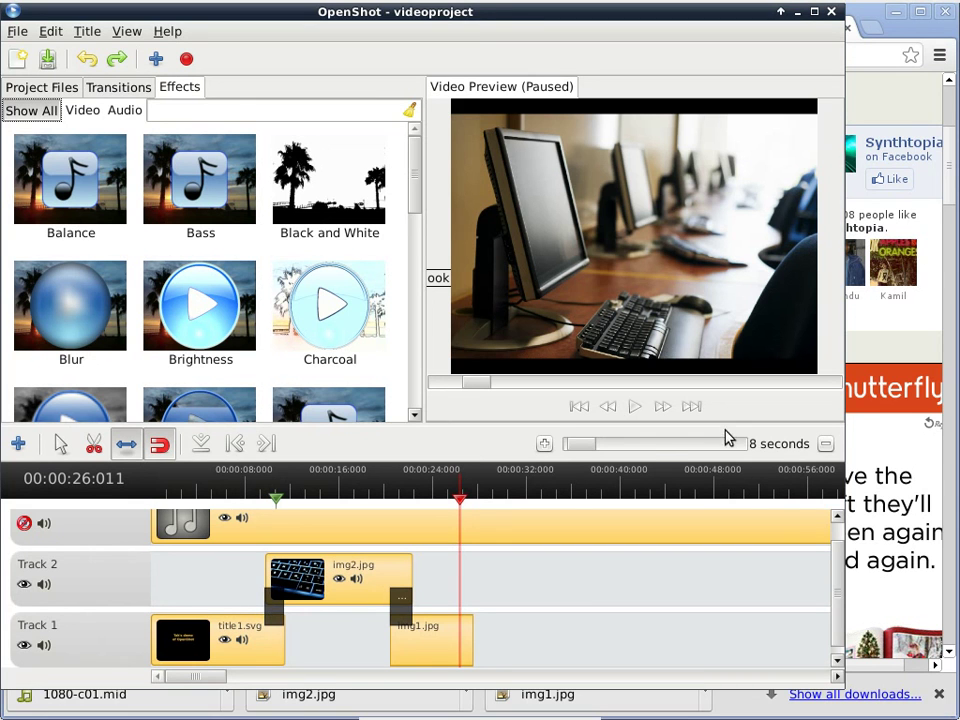
click(544, 444)
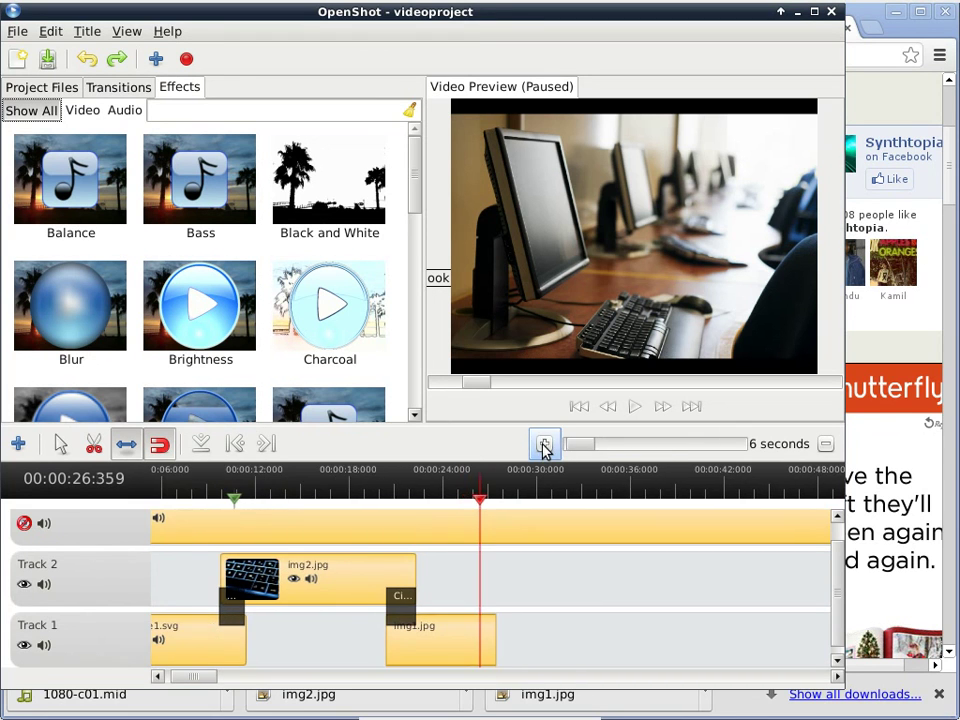
click(544, 444)
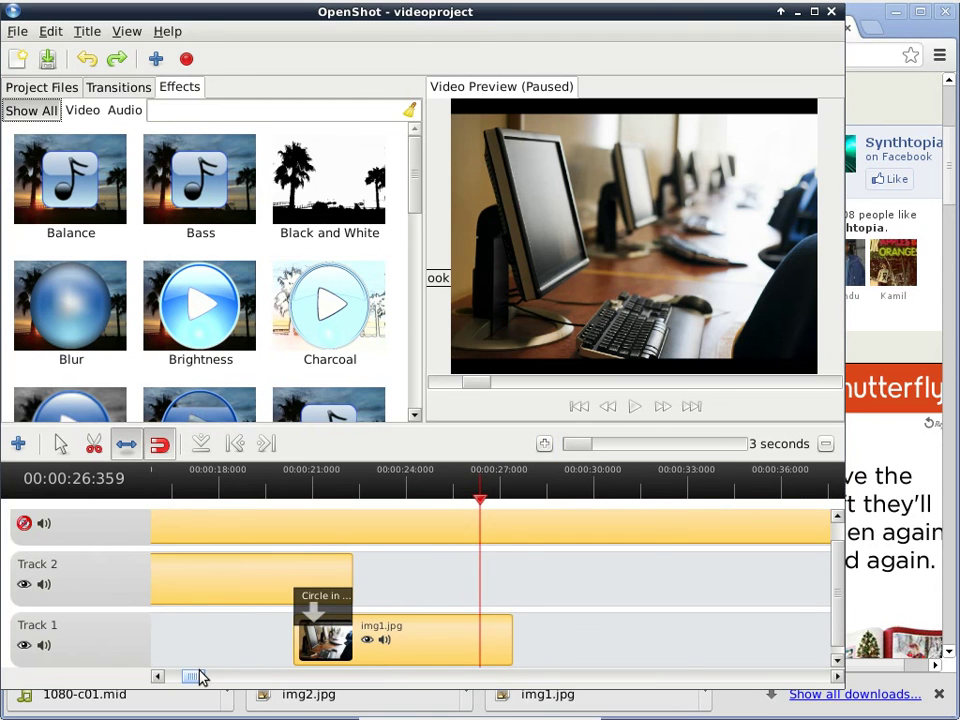
drag(199, 677, 181, 678)
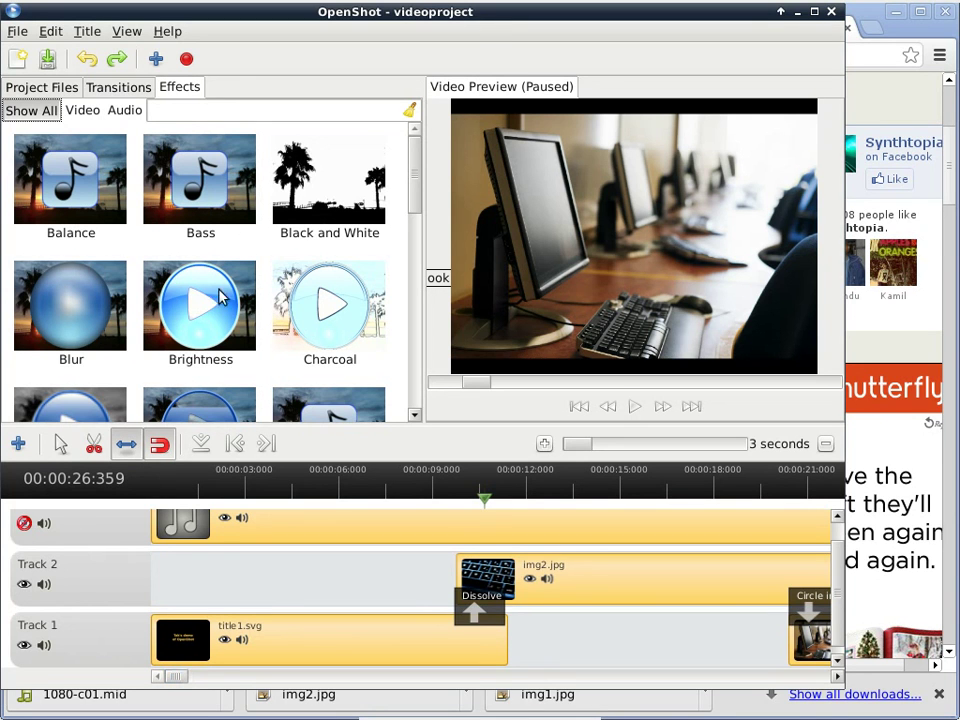
Drop the Blur effect onto title1.svg and replay from the start, pausing near 12 seconds.
drag(83, 314, 214, 621)
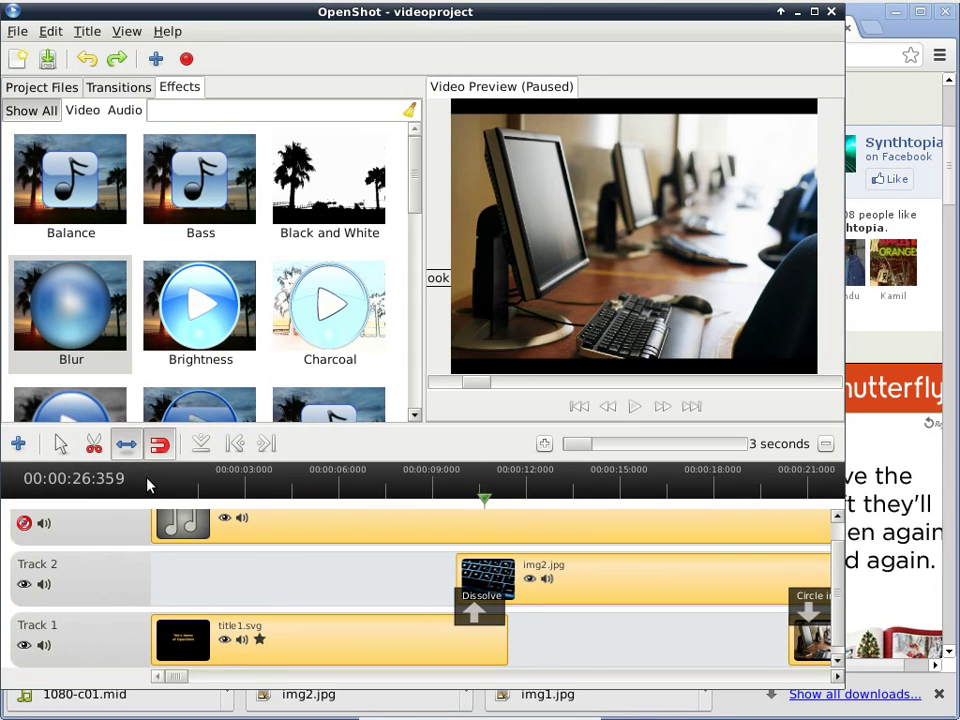
click(579, 406)
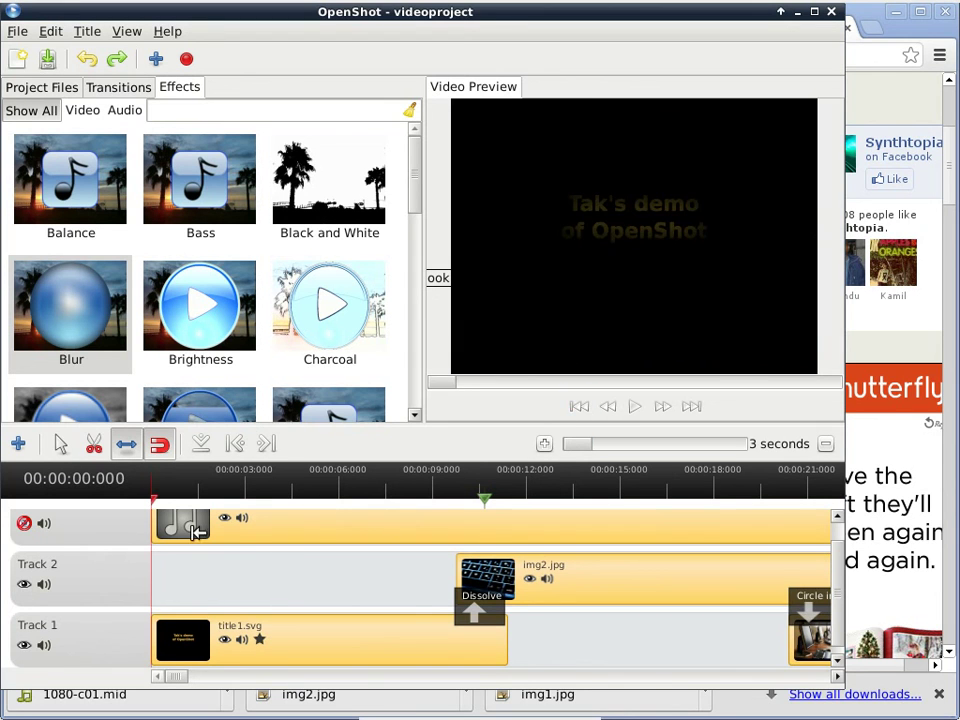
click(637, 408)
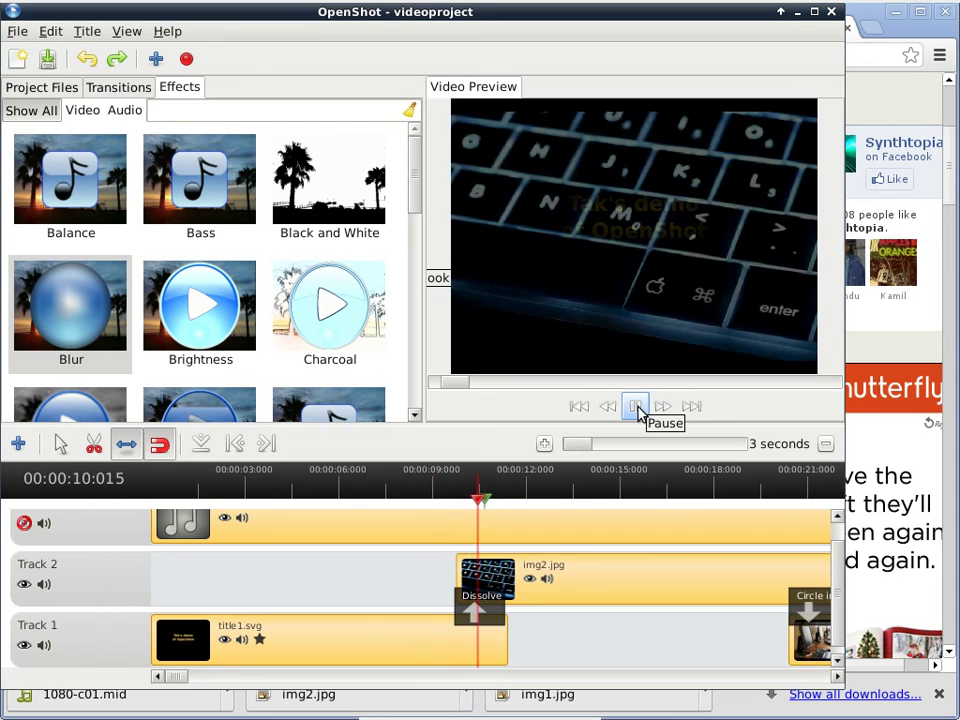
click(634, 410)
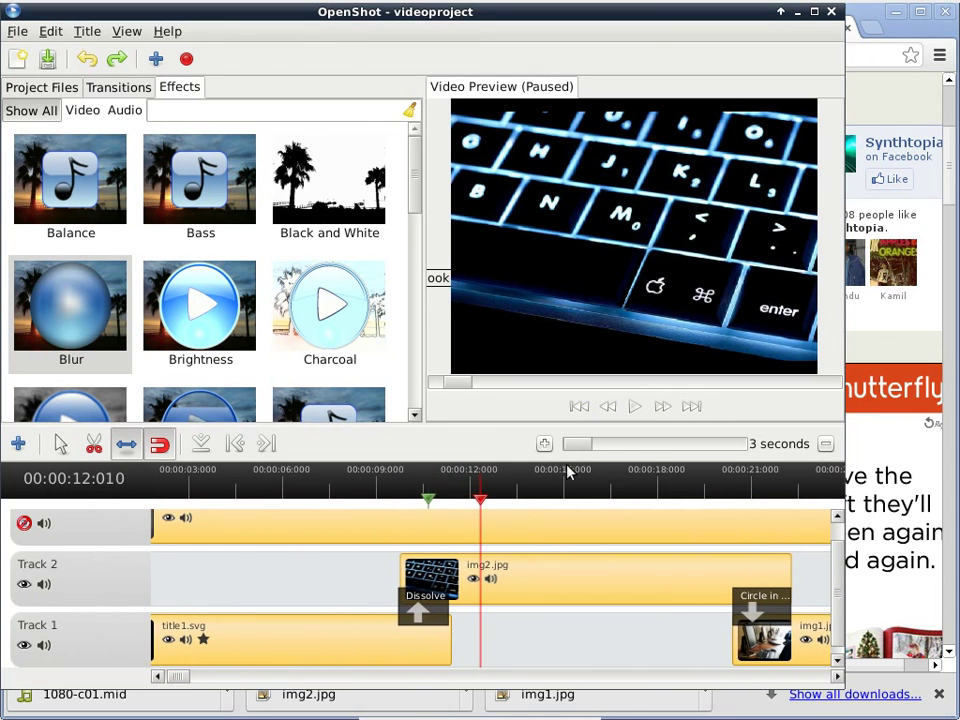
drag(180, 677, 168, 678)
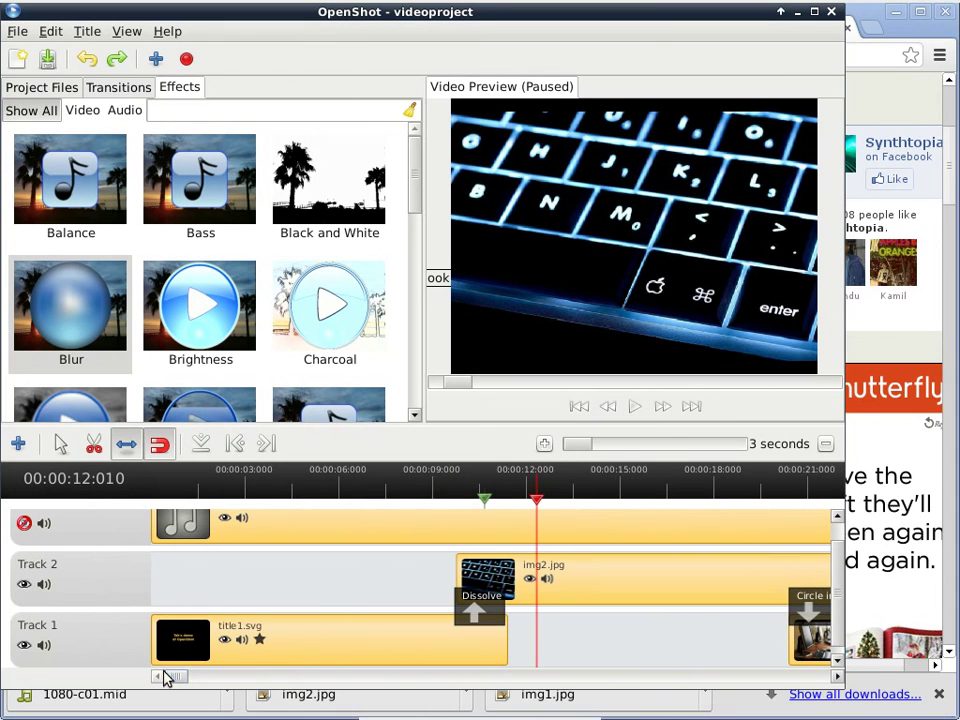
In title1.svg's properties, lower the Blur effect's end value to 1.00 and apply it.
right_click(272, 641)
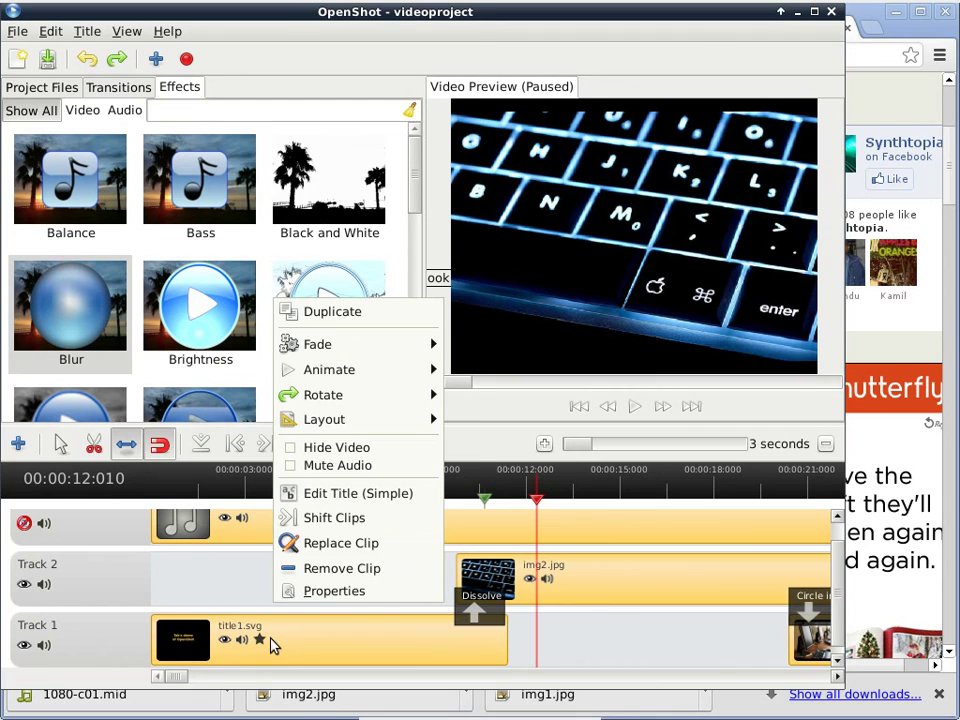
click(356, 598)
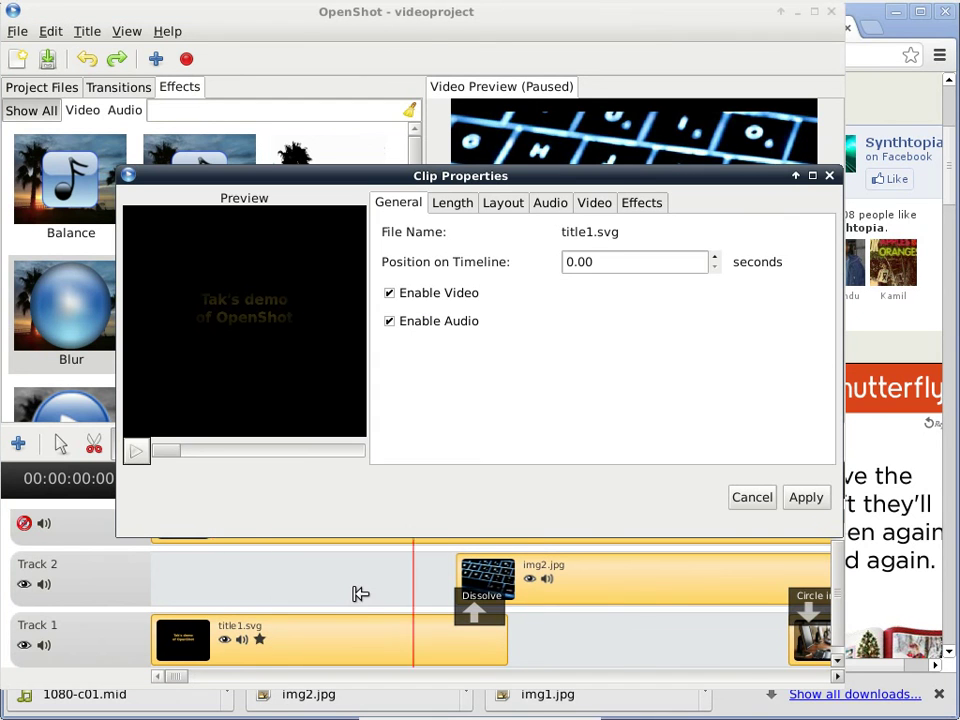
click(640, 204)
click(553, 295)
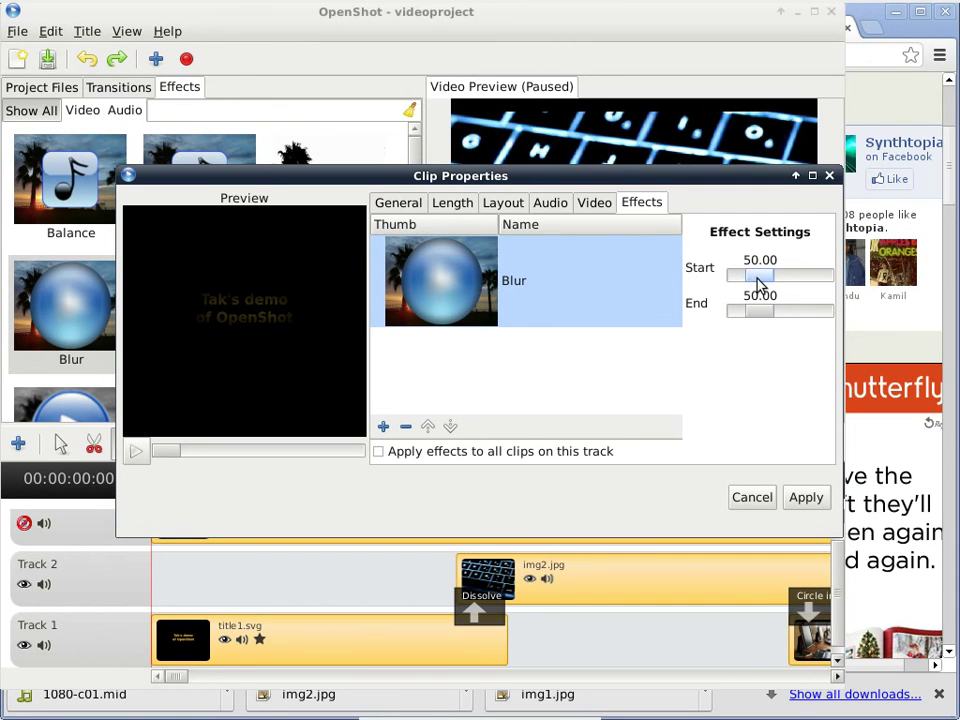
drag(761, 313, 735, 321)
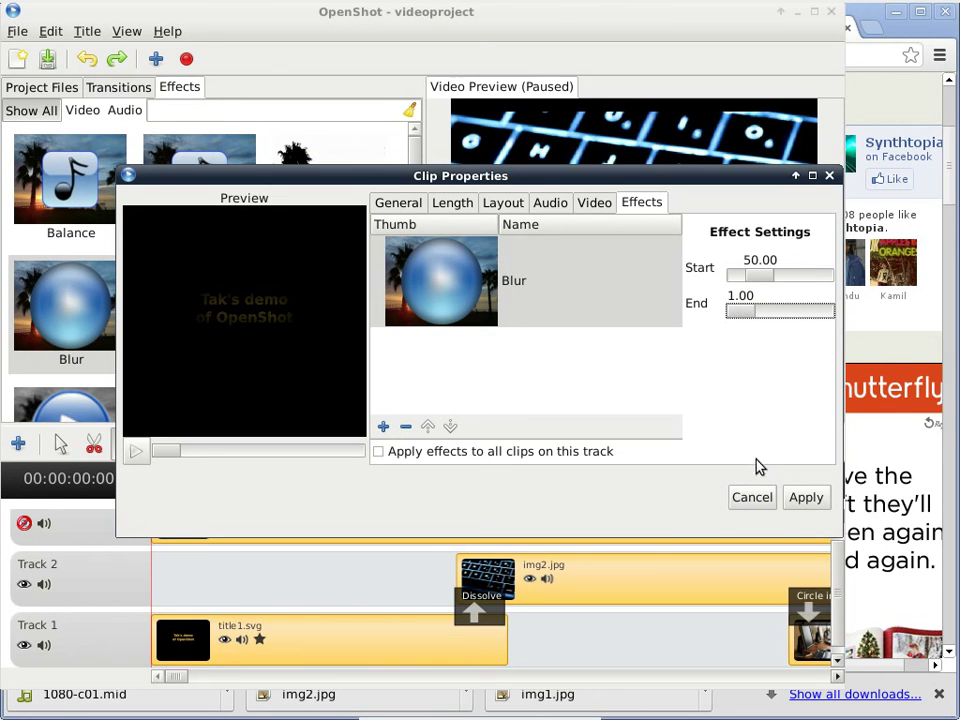
click(806, 498)
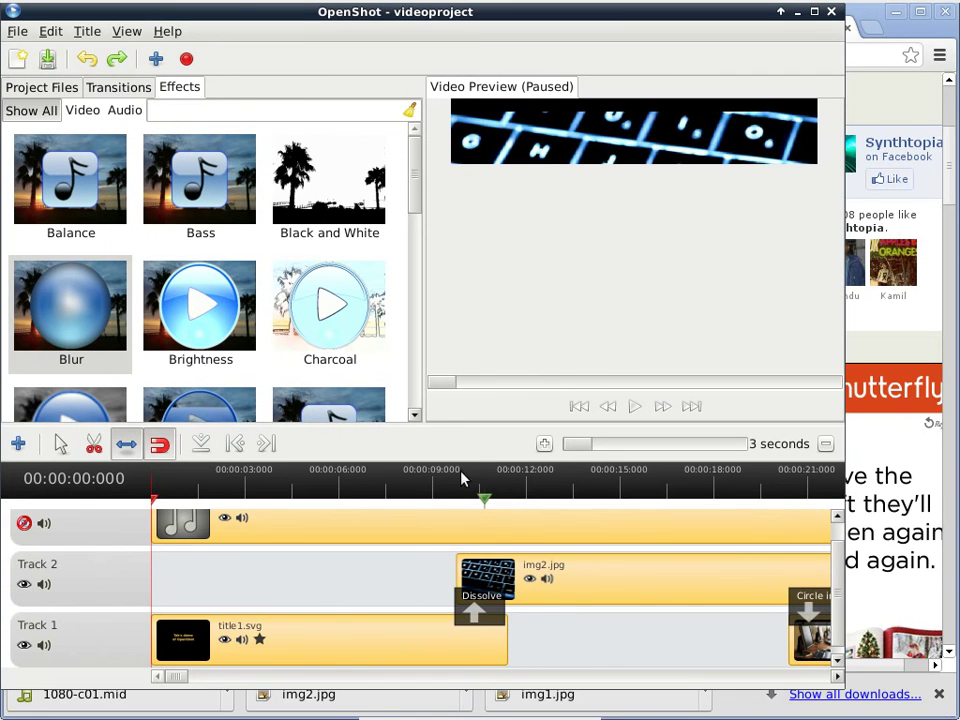